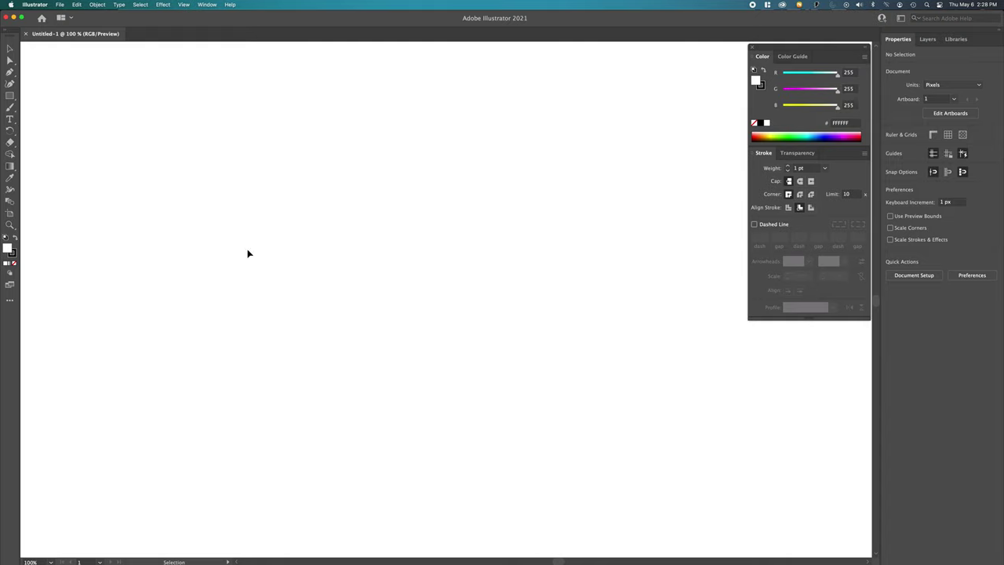
# Draw a tall L-shaped open path with a short horizontal foot and move it up and left
pyautogui.click(10, 72)
pyautogui.click(401, 211)
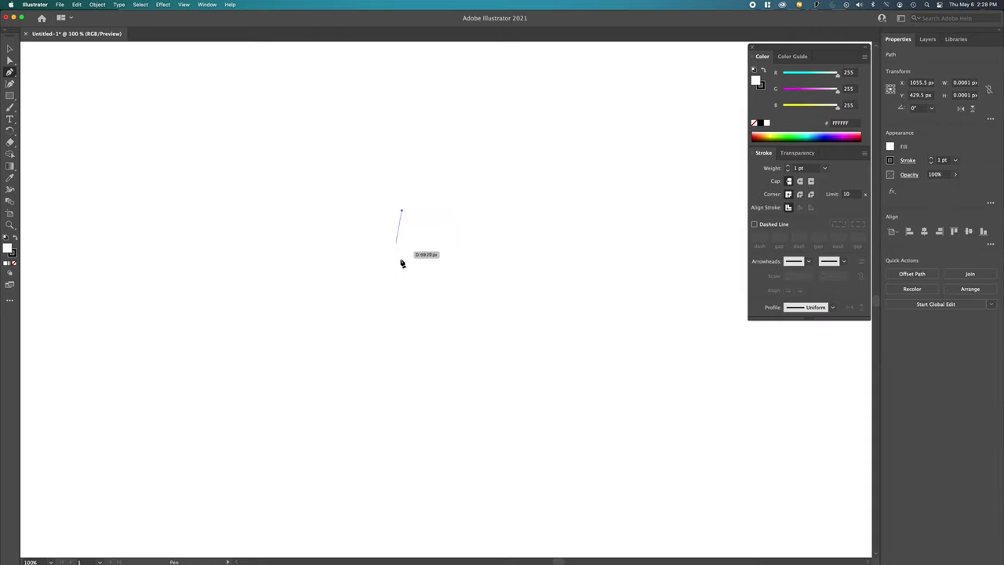
pyautogui.keyDown('shift'); pyautogui.click(409, 314); pyautogui.keyUp('shift')
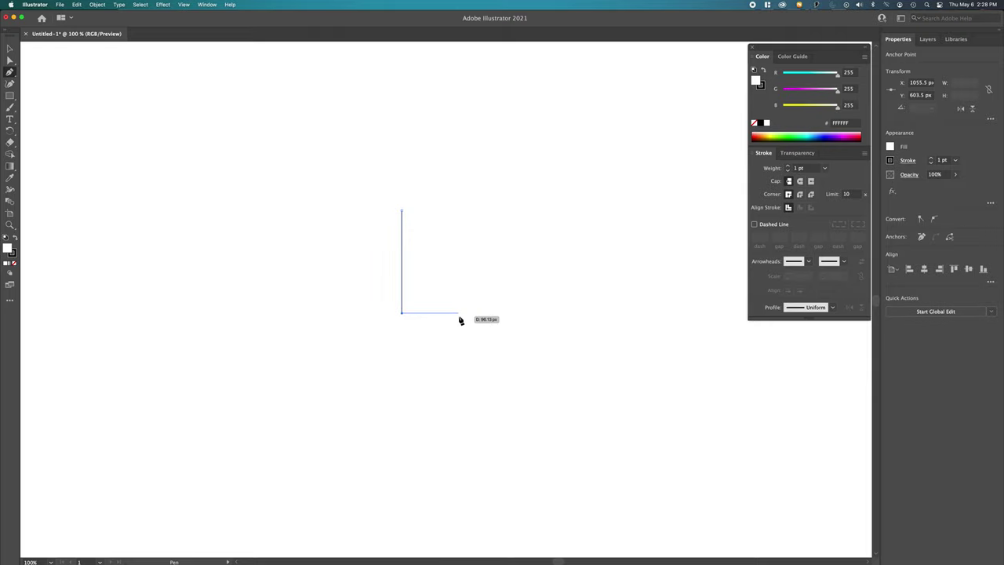
pyautogui.keyDown('shift'); pyautogui.click(460, 320); pyautogui.keyUp('shift')
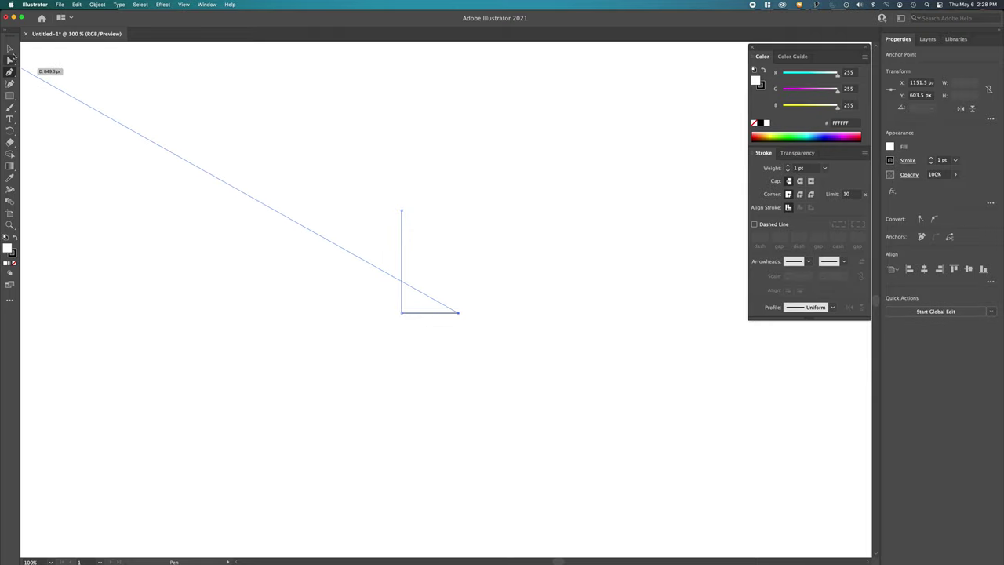
pyautogui.click(10, 49)
pyautogui.moveTo(403, 291); pyautogui.dragTo(306, 282)
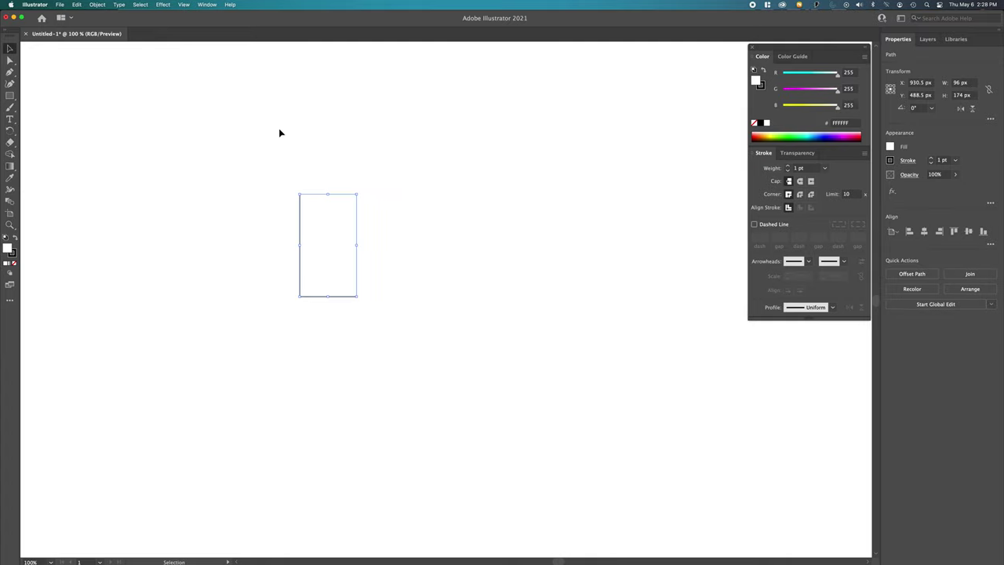
# Show the rulers, add a horizontal guide at the L's top, and enlarge the L path
pyautogui.press('super+r')
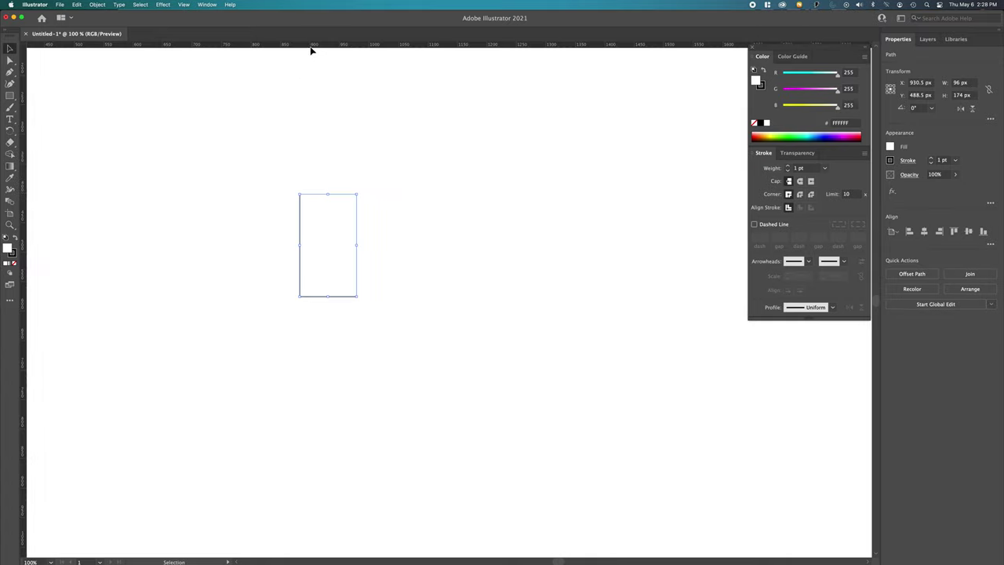
pyautogui.moveTo(311, 45); pyautogui.dragTo(316, 196)
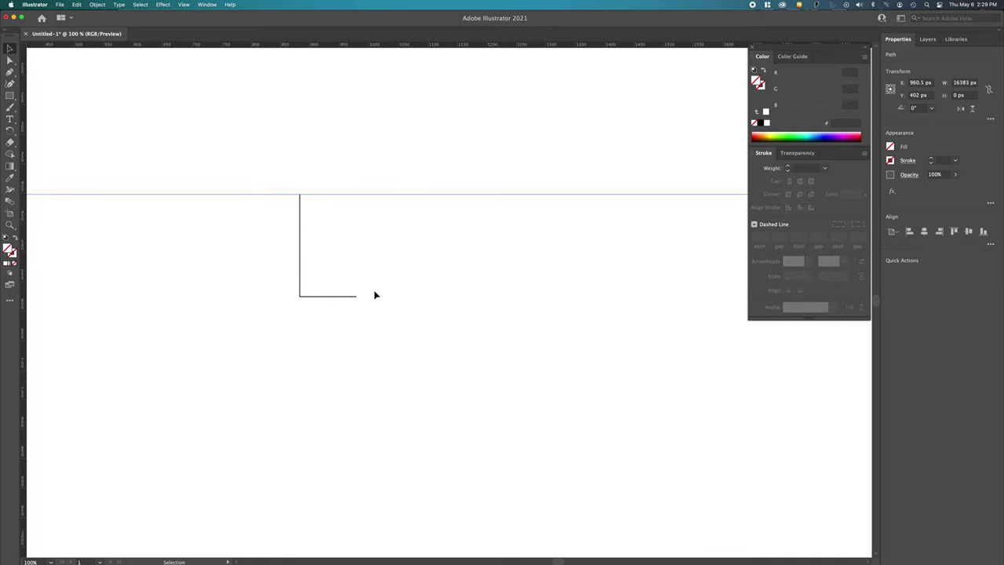
pyautogui.click(349, 297)
pyautogui.moveTo(357, 296); pyautogui.dragTo(281, 432)
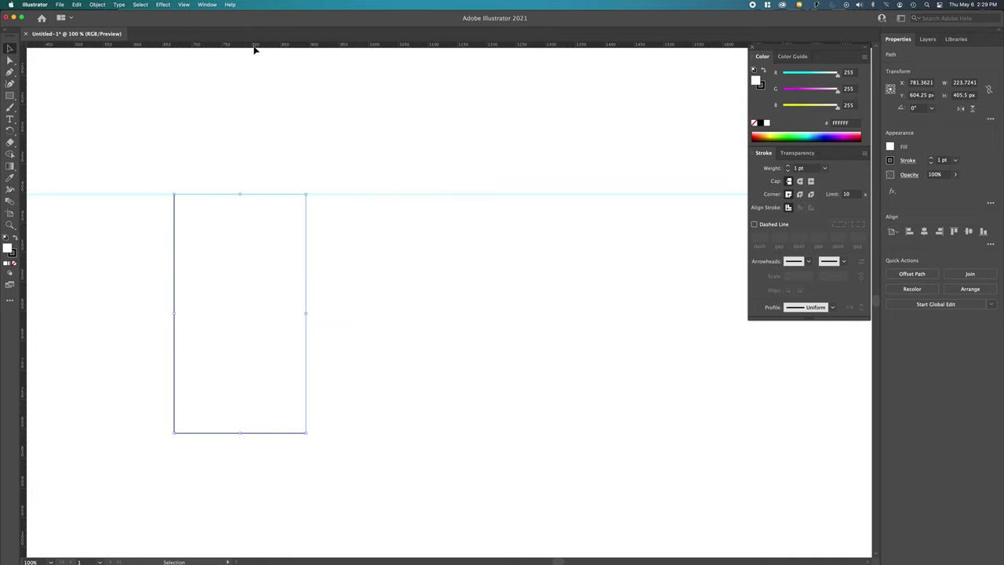
# Add a bottom guide at the L's base and start the goblet profile on the top guide
pyautogui.moveTo(255, 47); pyautogui.dragTo(283, 436)
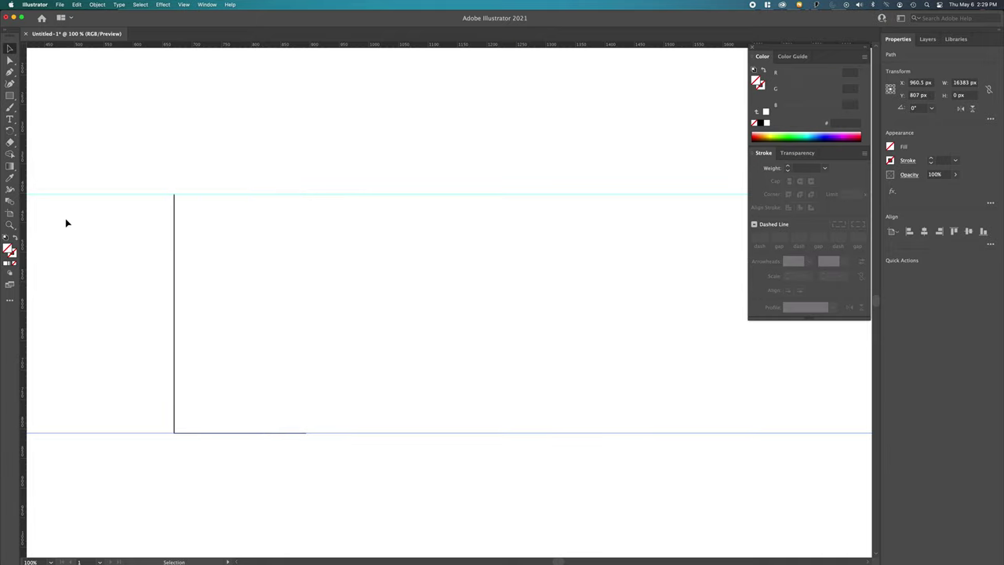
pyautogui.press('p')
pyautogui.moveTo(456, 194); pyautogui.dragTo(486, 376)
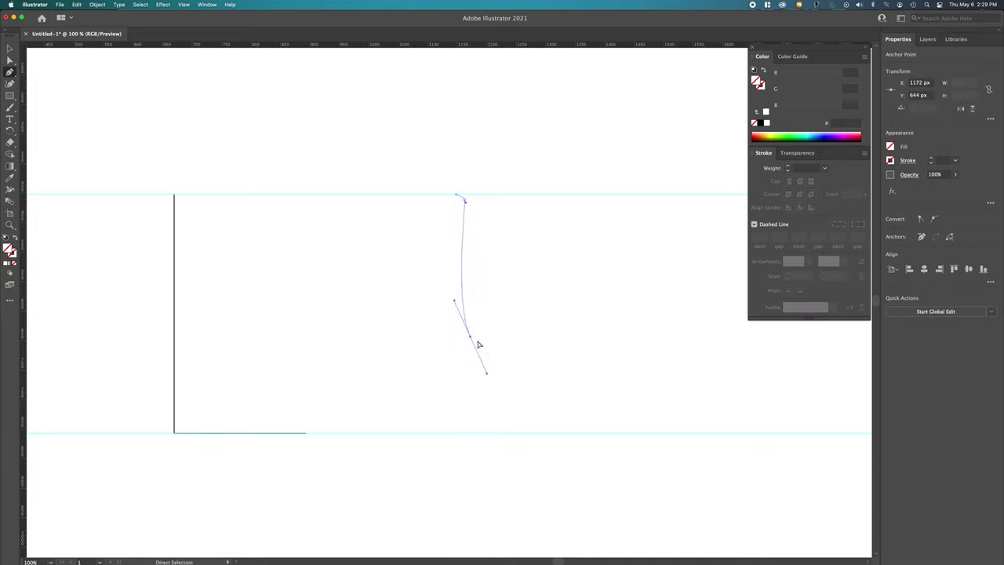
# Draw the curved goblet half-profile down to a flared foot along the bottom guide
pyautogui.moveTo(470, 339); pyautogui.dragTo(481, 345)
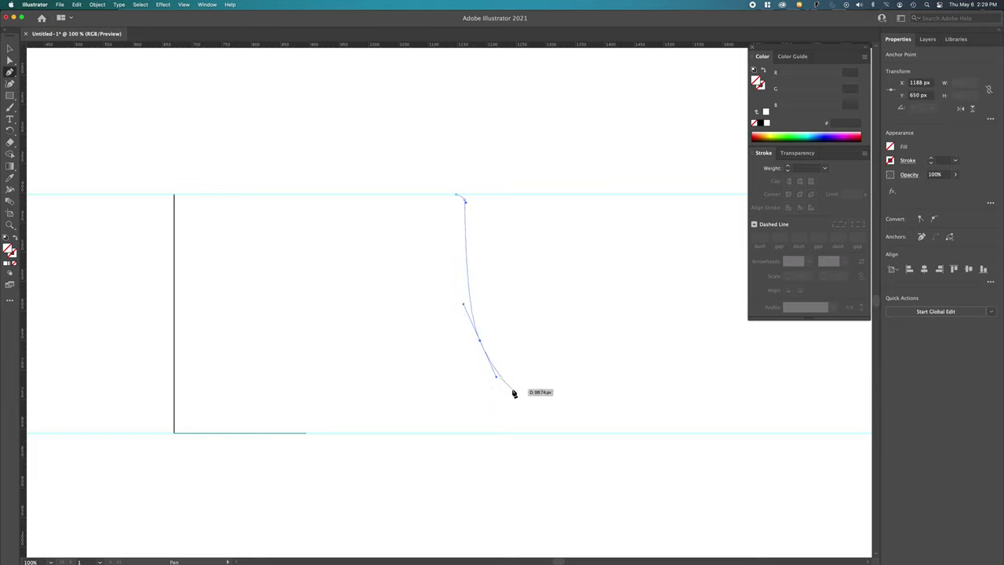
pyautogui.click(521, 406)
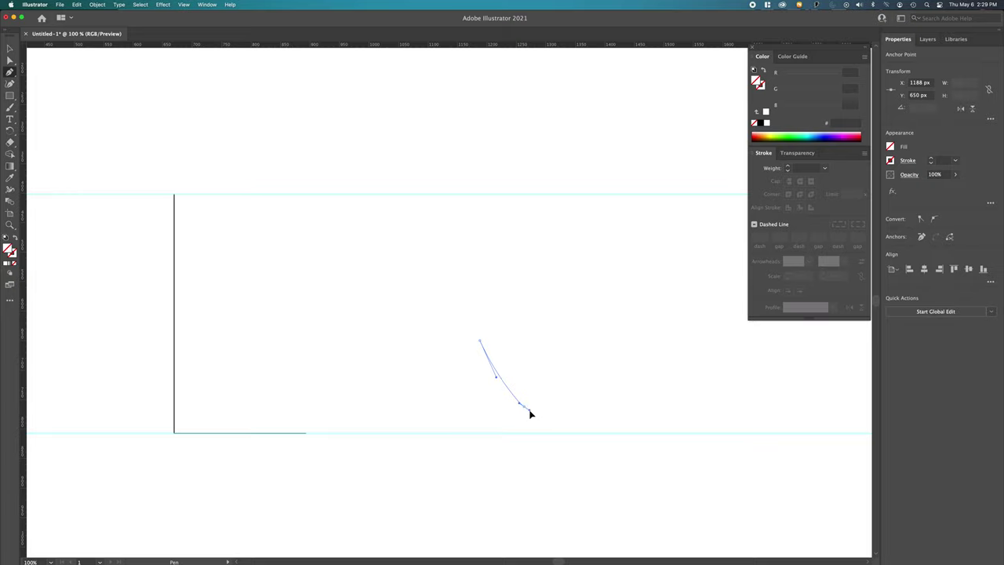
pyautogui.click(530, 413)
pyautogui.click(521, 411)
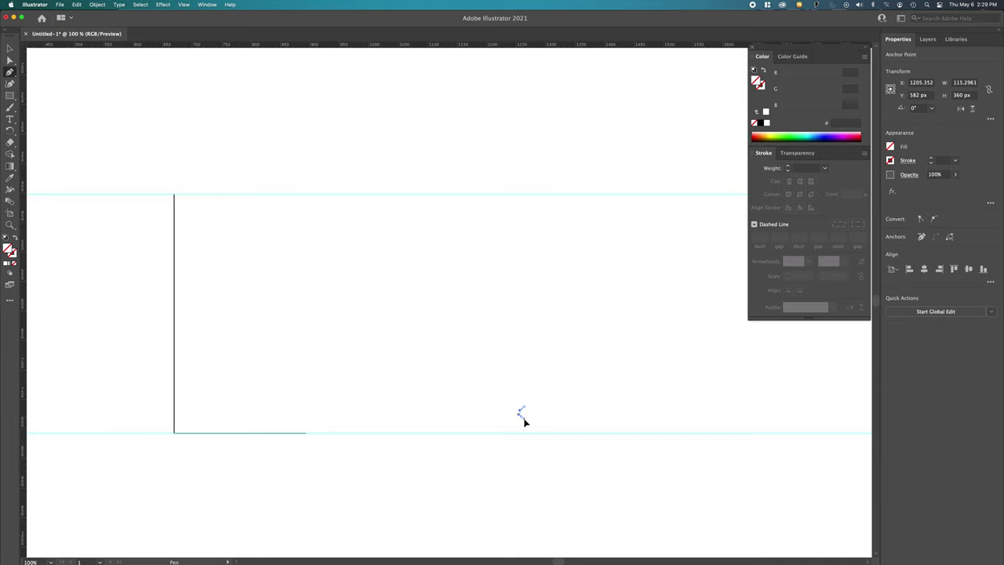
pyautogui.click(522, 416)
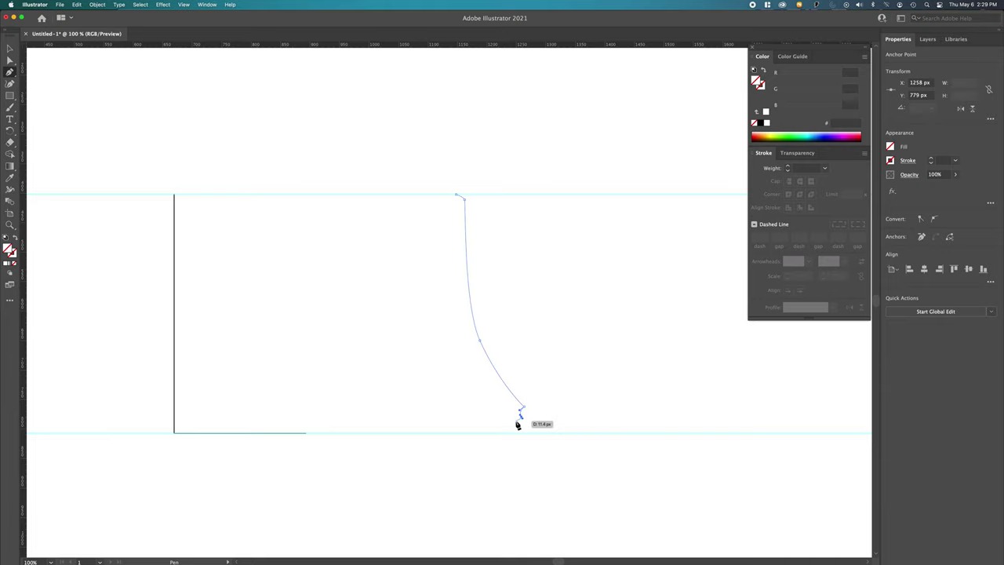
pyautogui.click(454, 429)
pyautogui.click(453, 432)
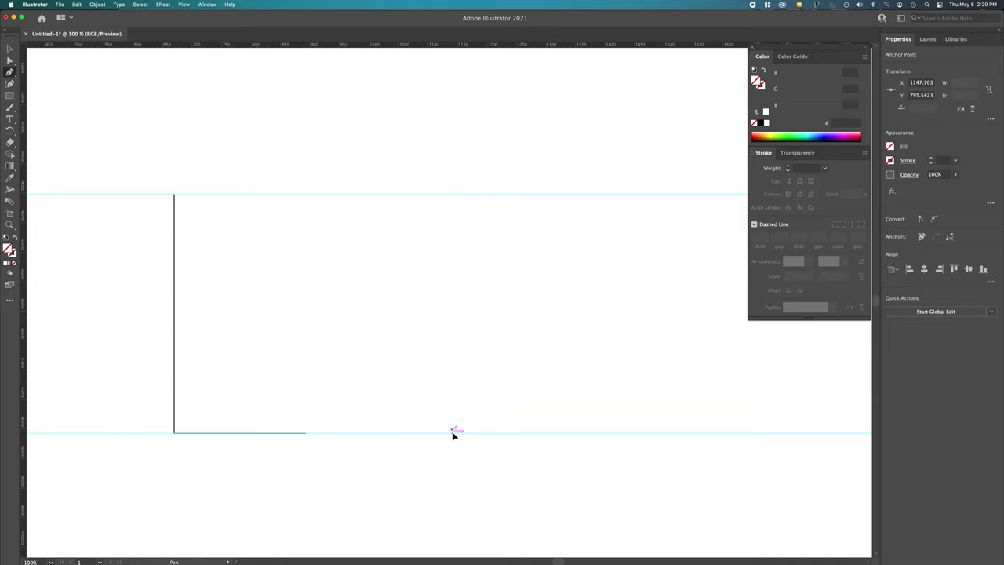
pyautogui.click(532, 433)
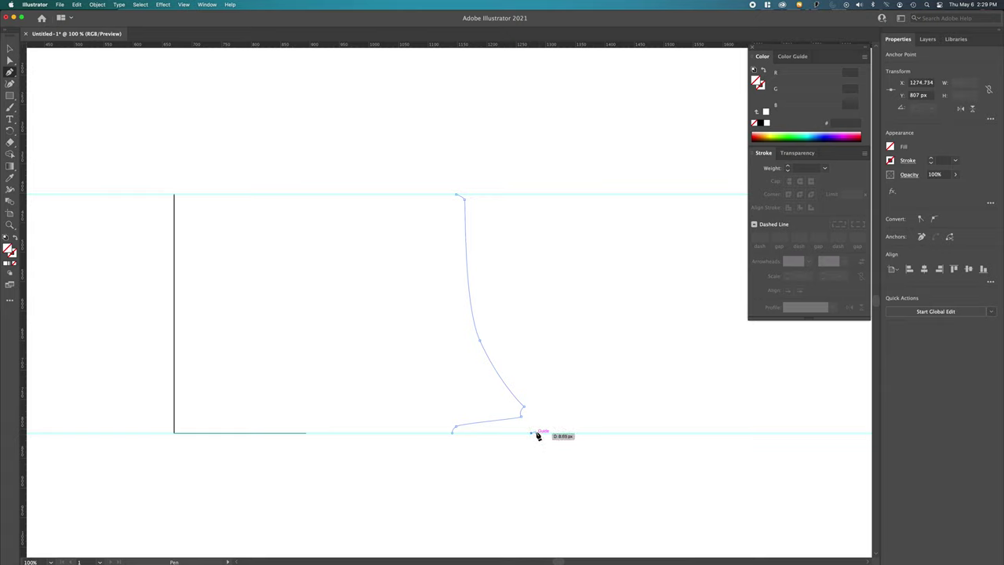
pyautogui.click(10, 48)
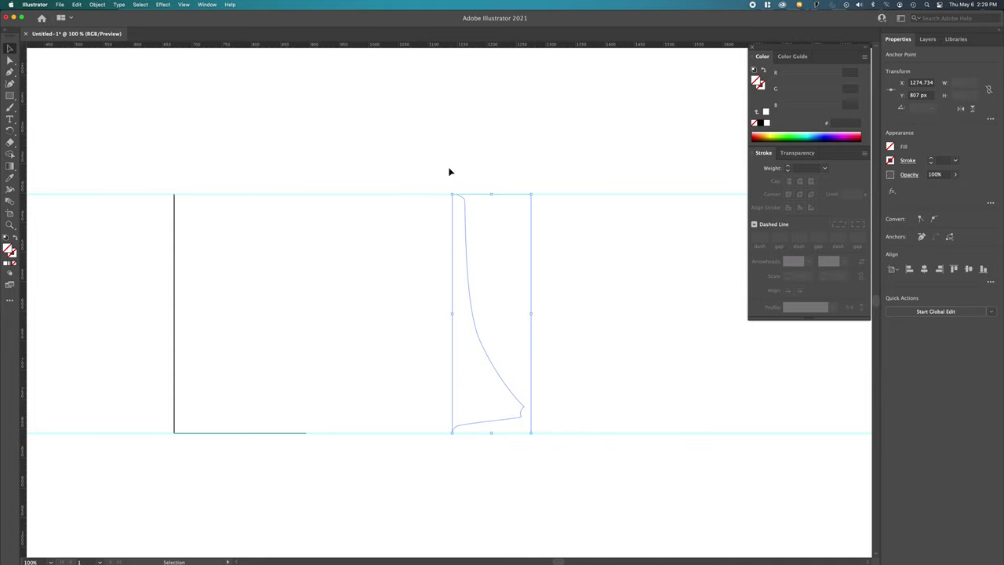
# Give the profile the L line's dark 1 pt stroke and hide the guides
pyautogui.click(422, 174)
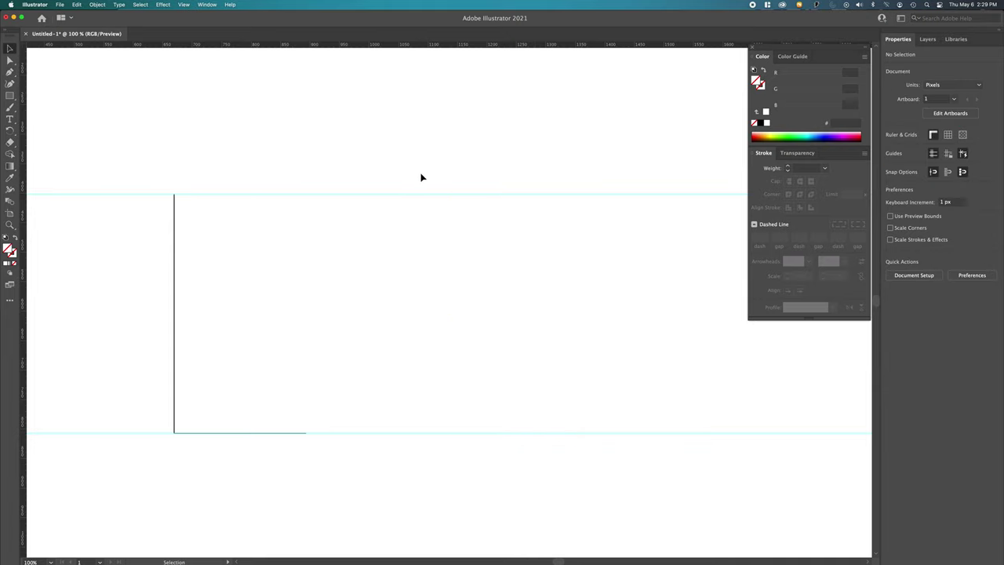
pyautogui.click(468, 260)
pyautogui.press('i')
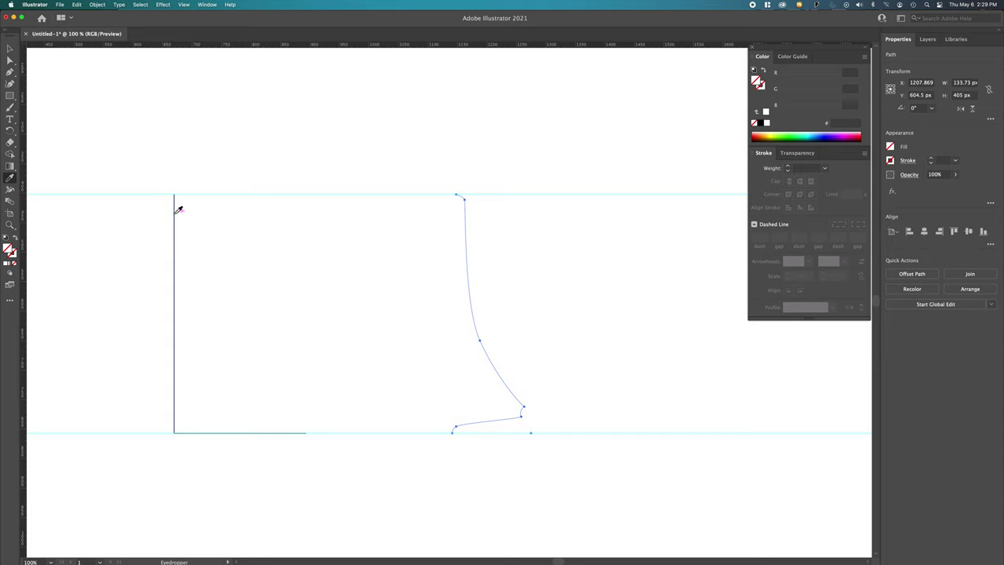
pyautogui.click(176, 212)
pyautogui.click(10, 49)
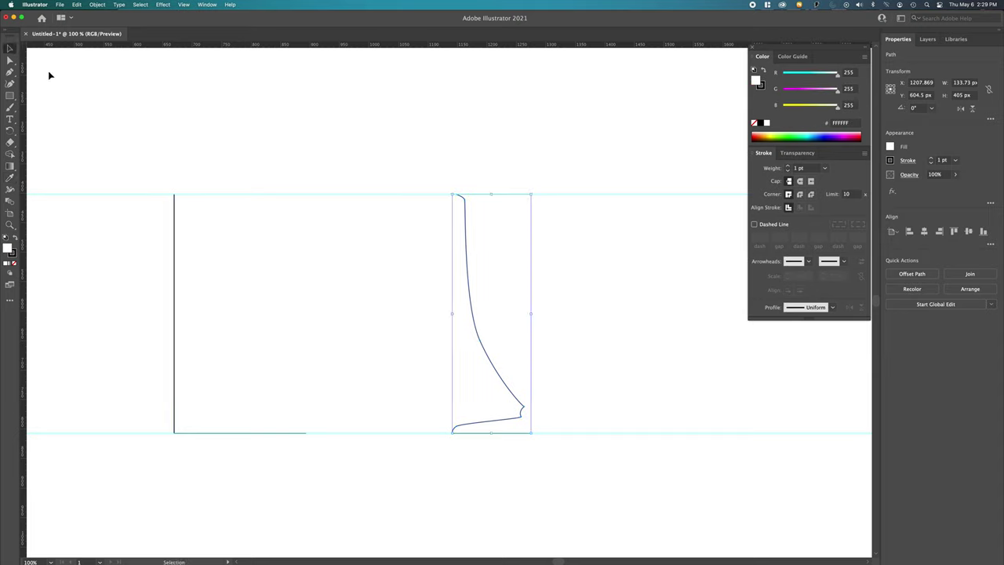
pyautogui.click(206, 93)
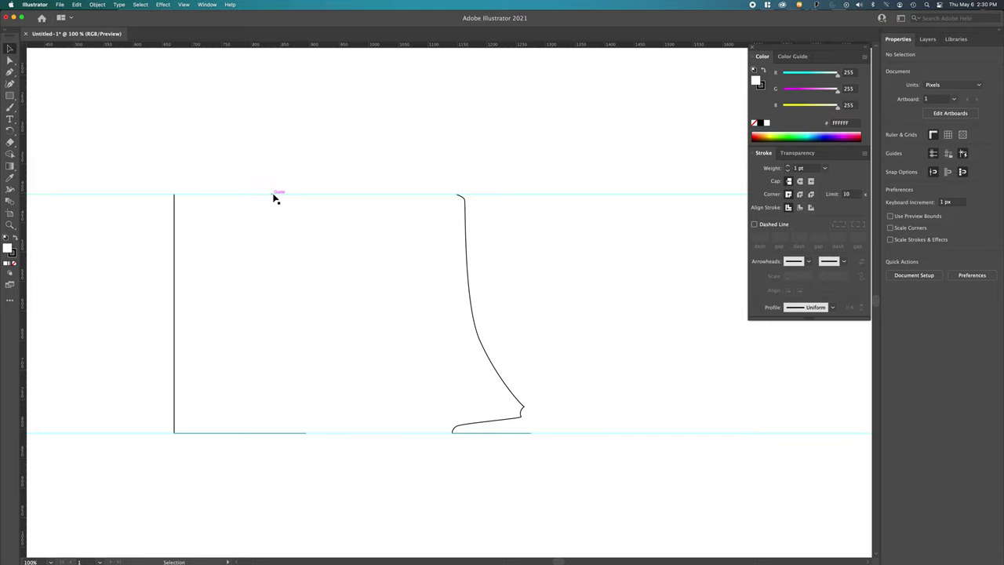
pyautogui.press('a')
pyautogui.press('super+semicolon')
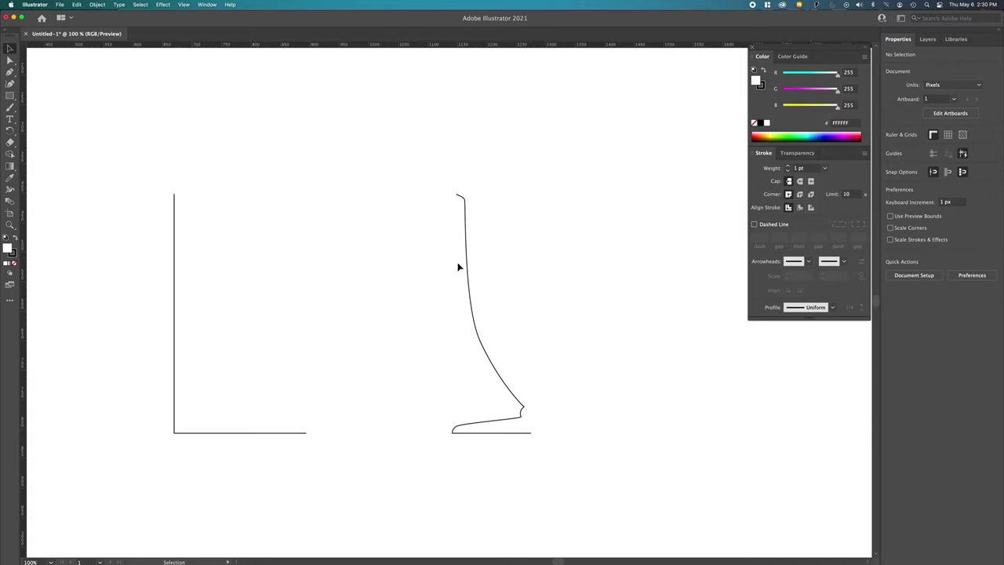
# Shift the goblet profile right and give the L path no fill and a tan C3B181 stroke
pyautogui.moveTo(465, 265); pyautogui.dragTo(510, 268)
pyautogui.click(175, 257)
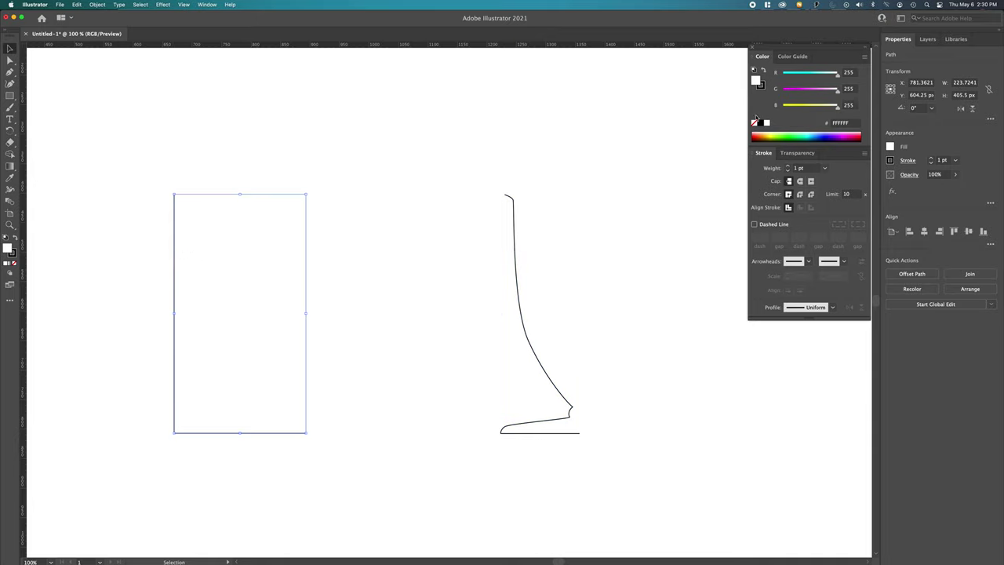
pyautogui.click(754, 122)
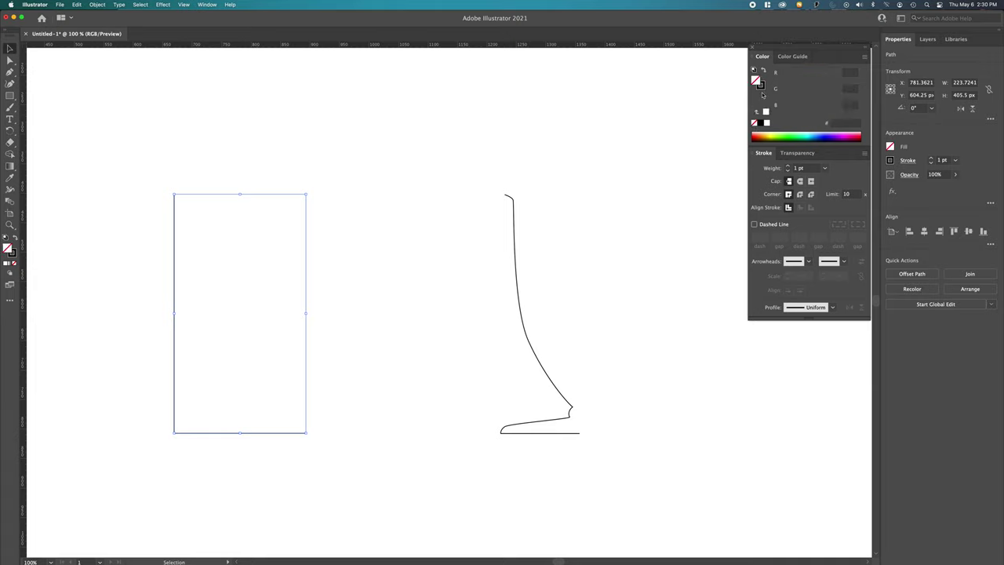
pyautogui.click(768, 132)
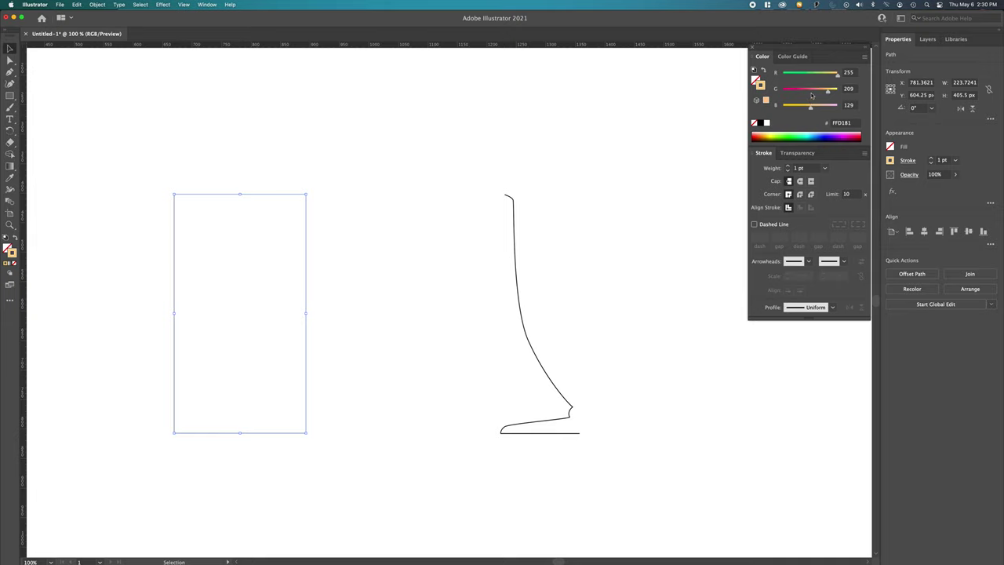
pyautogui.moveTo(827, 92); pyautogui.dragTo(825, 75)
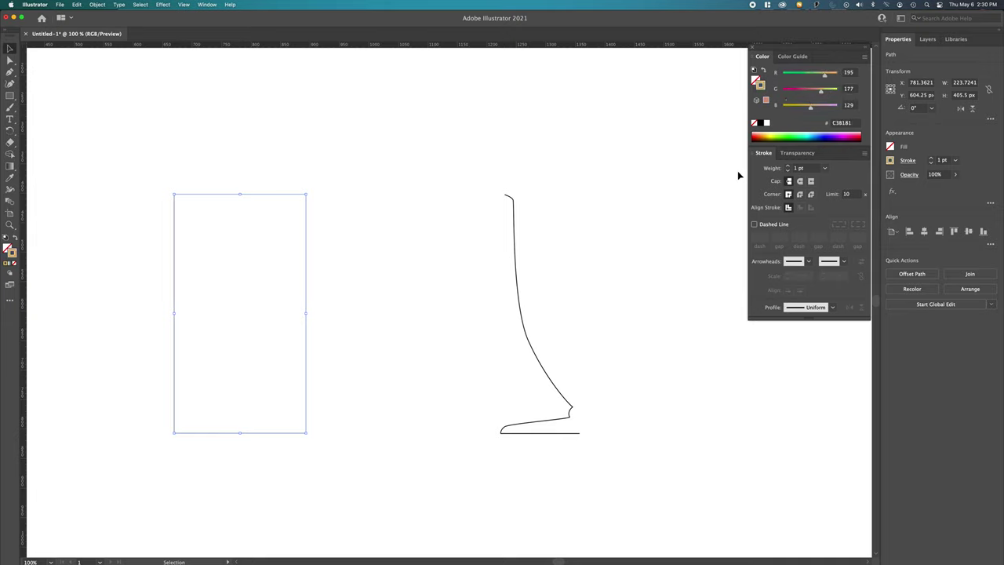
# Raise the L path's stroke weight to 16 pt
pyautogui.click(789, 166)
pyautogui.click(788, 166)
pyautogui.click(788, 166)
pyautogui.click(789, 167)
pyautogui.click(788, 167)
pyautogui.click(789, 166)
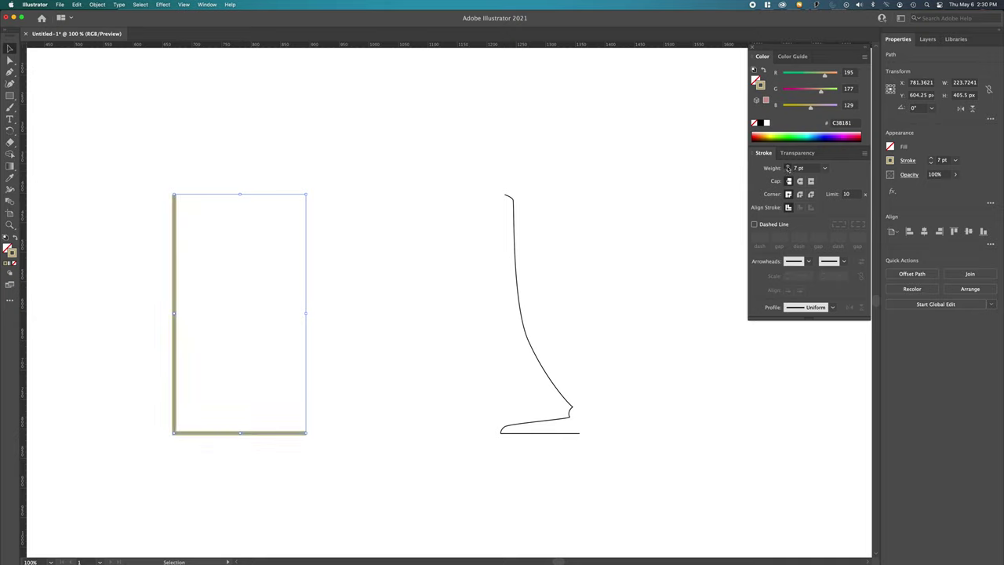
pyautogui.click(789, 167)
pyautogui.click(788, 166)
pyautogui.click(788, 166)
pyautogui.click(788, 166)
pyautogui.click(788, 166)
pyautogui.click(788, 166)
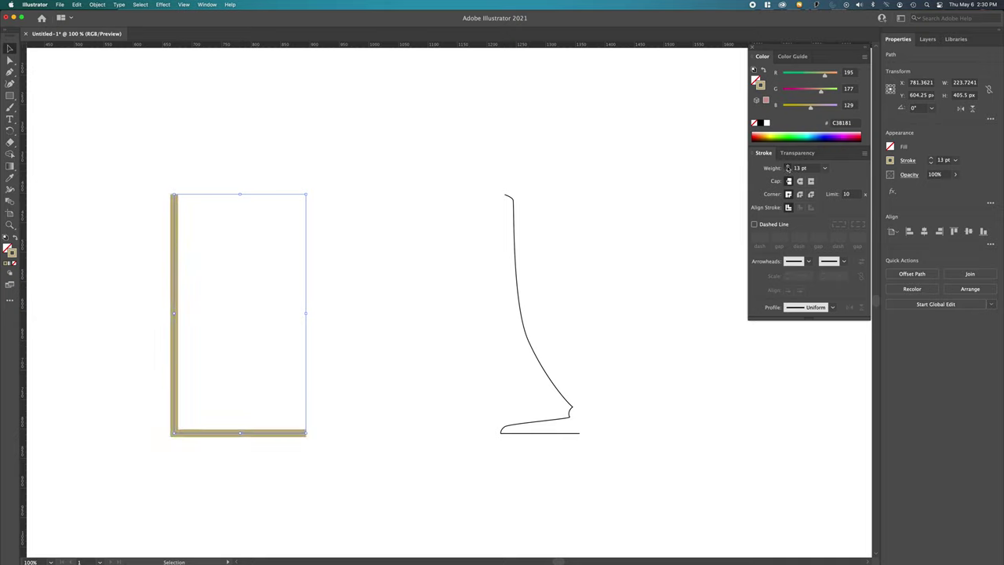
pyautogui.click(788, 167)
pyautogui.click(788, 166)
pyautogui.click(788, 166)
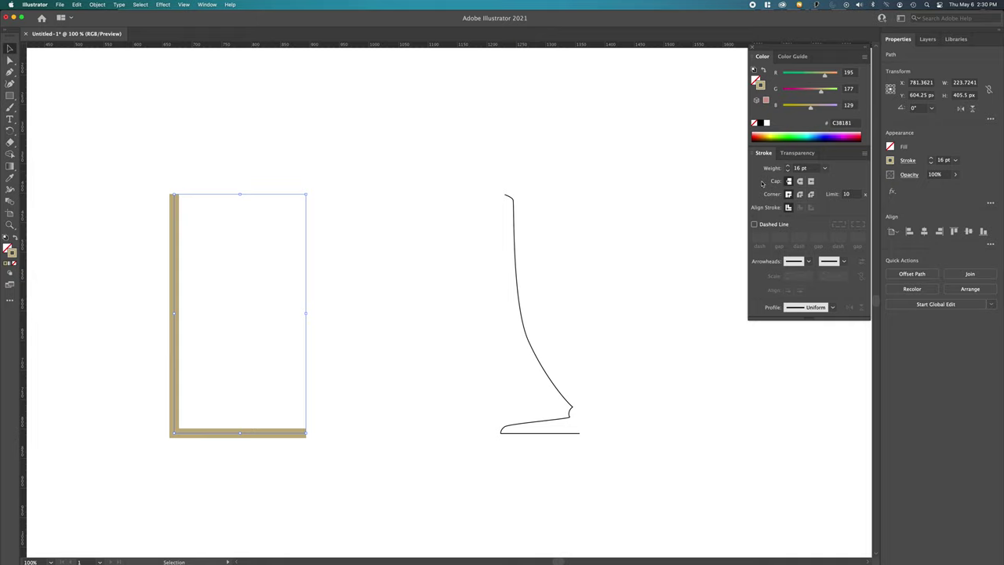
# Set the tan L stroke to Round Cap and Round Join
pyautogui.click(706, 198)
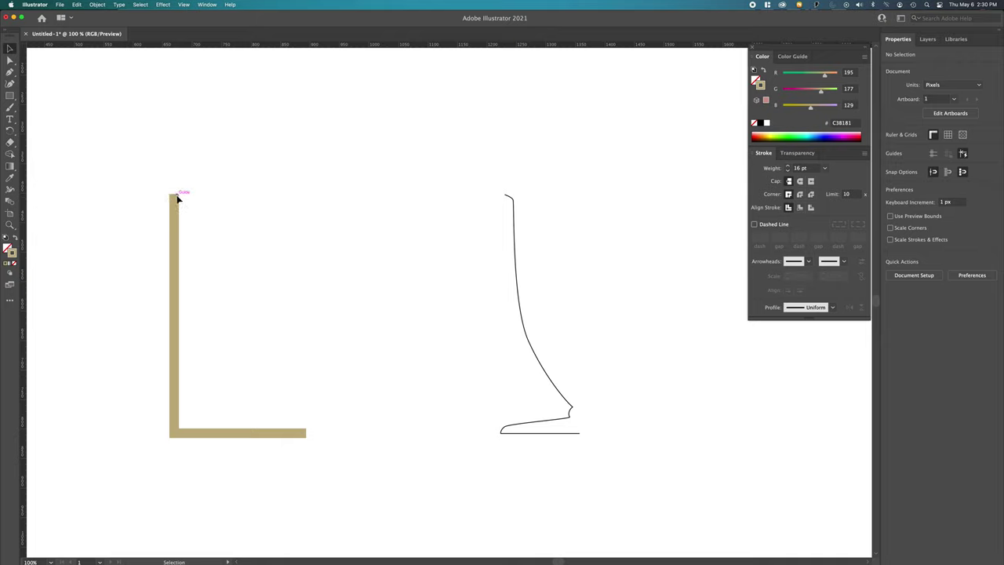
pyautogui.moveTo(174, 197); pyautogui.dragTo(172, 198)
pyautogui.click(174, 203)
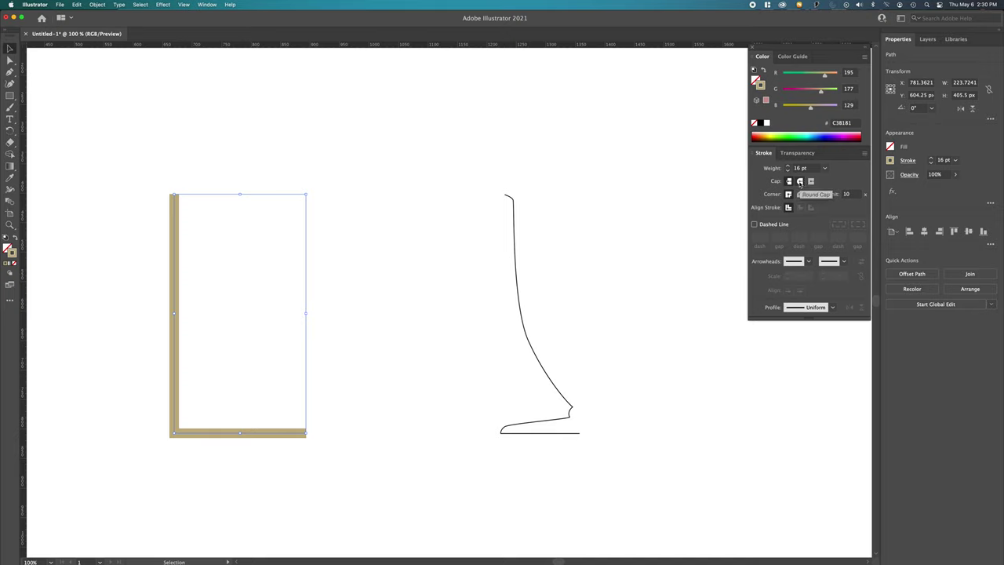
pyautogui.click(800, 181)
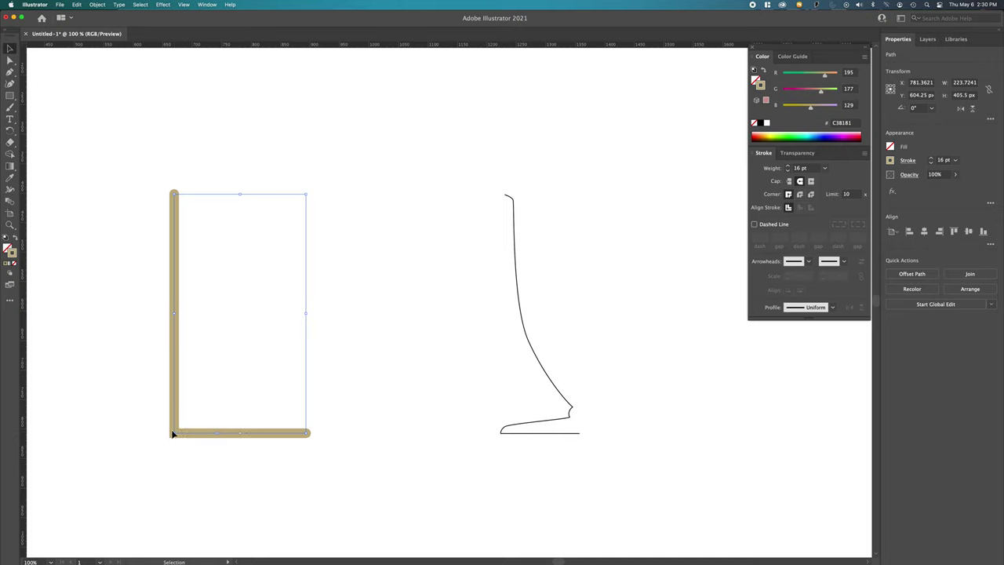
pyautogui.click(800, 193)
pyautogui.click(789, 194)
pyautogui.click(800, 195)
pyautogui.click(789, 195)
pyautogui.click(799, 196)
# Apply a 360° 3D Revolve to the L profile, revolving from its Right Edge
pyautogui.click(162, 5)
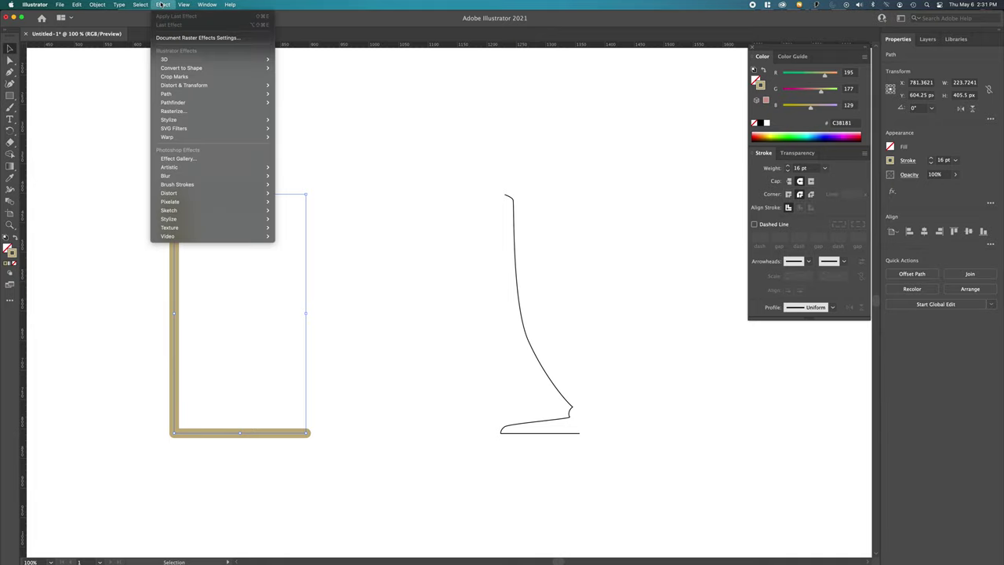
pyautogui.moveTo(170, 60)
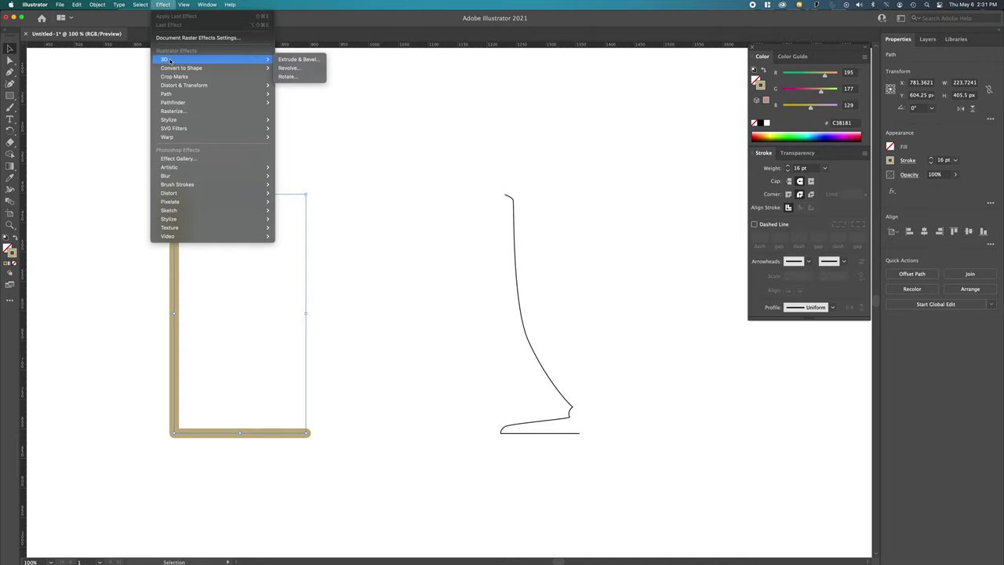
pyautogui.click(285, 68)
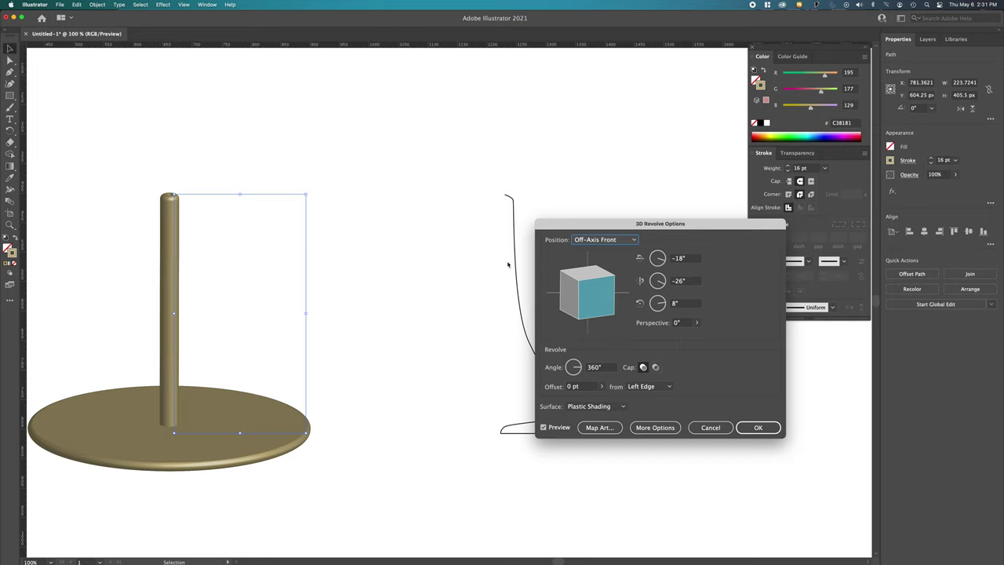
pyautogui.moveTo(569, 233); pyautogui.dragTo(470, 194)
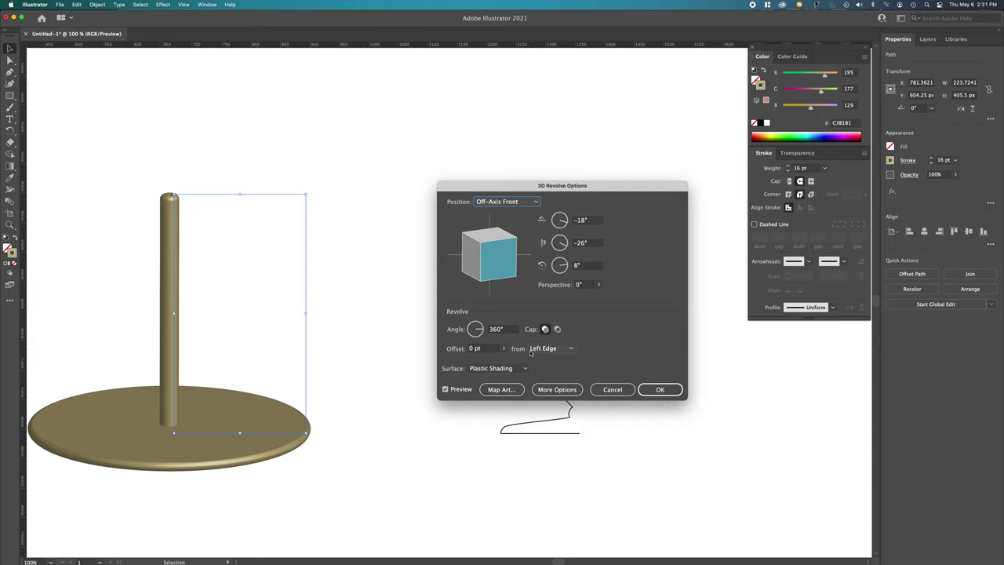
pyautogui.click(560, 352)
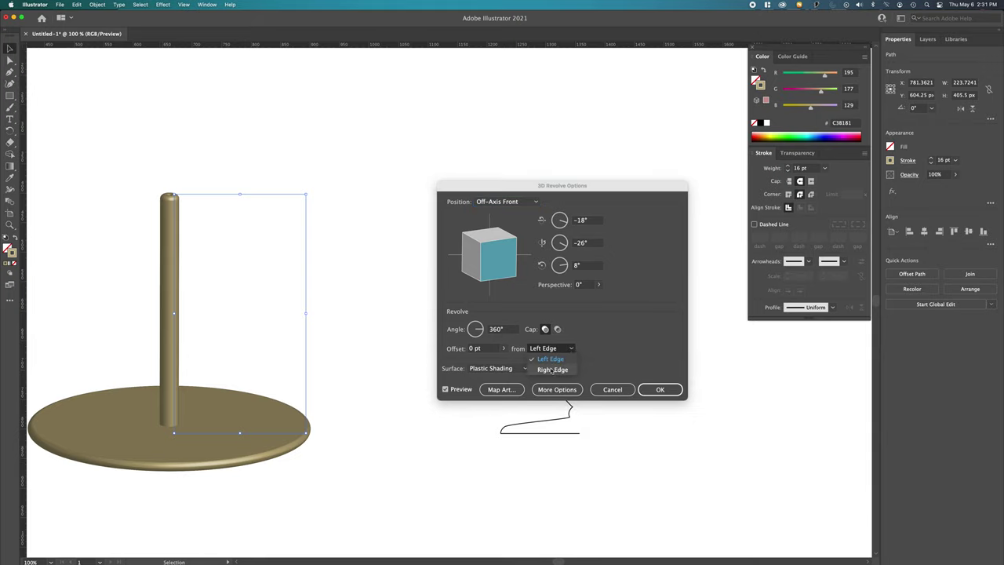
pyautogui.click(552, 369)
pyautogui.moveTo(519, 185); pyautogui.dragTo(624, 198)
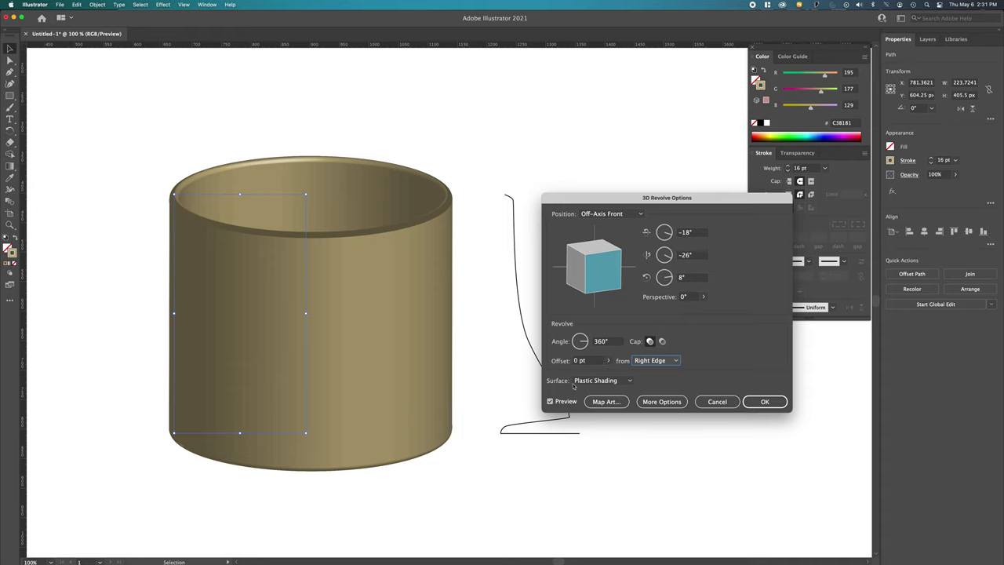
pyautogui.click(765, 402)
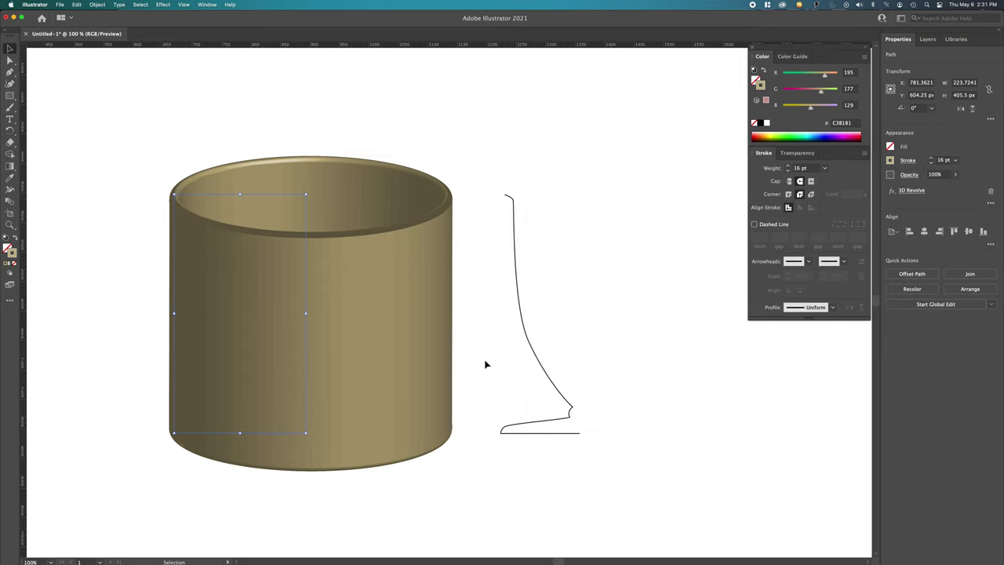
# Zoom out and move the 3D cylinder to the left
pyautogui.press('super+minus')
pyautogui.moveTo(510, 361); pyautogui.dragTo(399, 403)
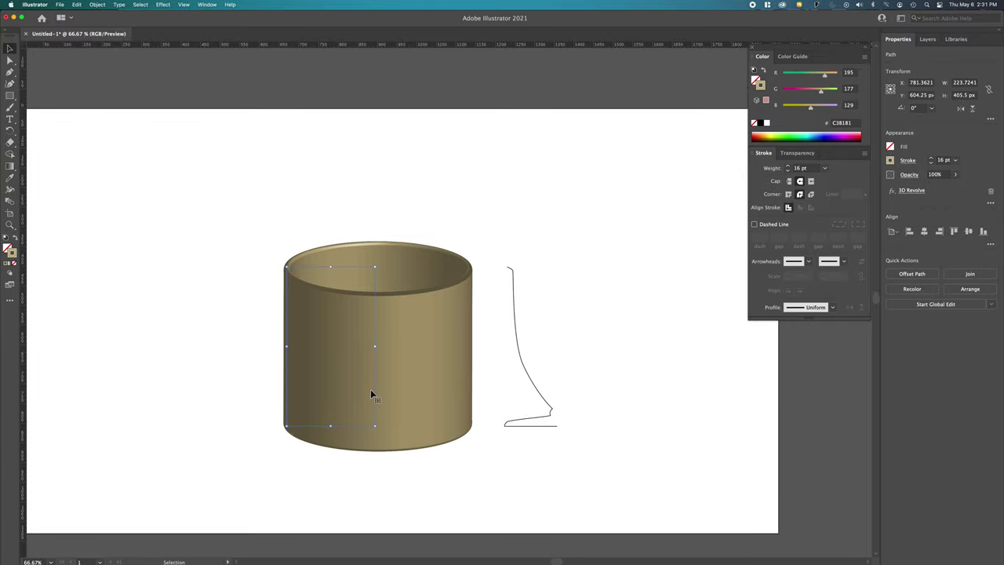
pyautogui.keyDown('shift'); pyautogui.click(359, 392); pyautogui.keyUp('shift')
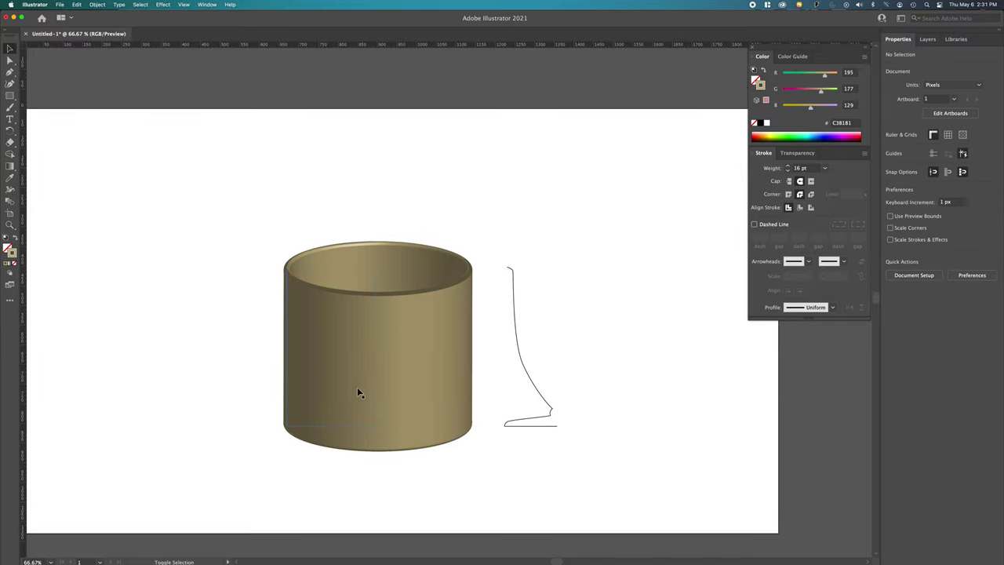
pyautogui.moveTo(290, 392); pyautogui.dragTo(160, 397)
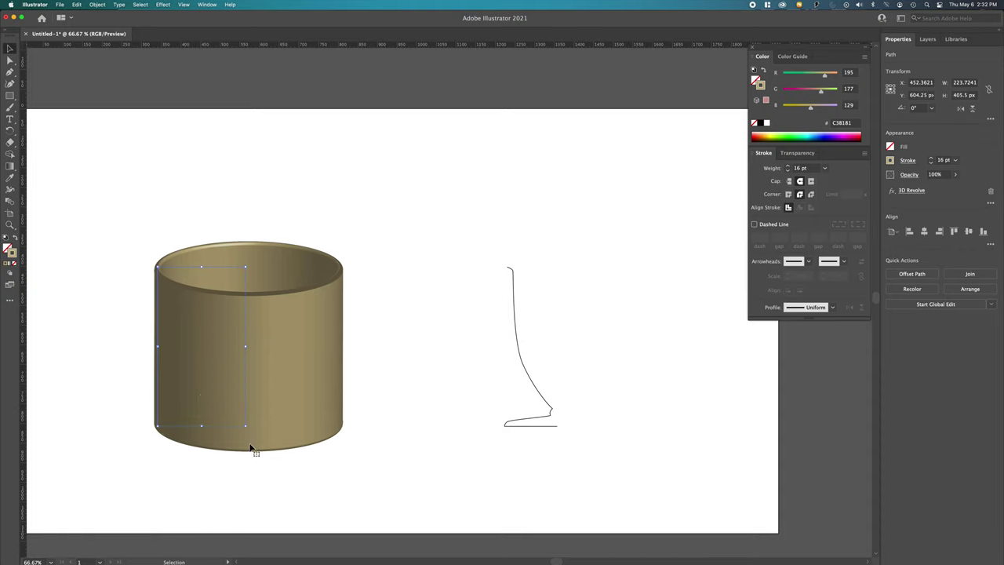
# Drag the profile's top anchor outward with Direct Selection to flare the rim
pyautogui.press('a')
pyautogui.moveTo(246, 433); pyautogui.dragTo(221, 427)
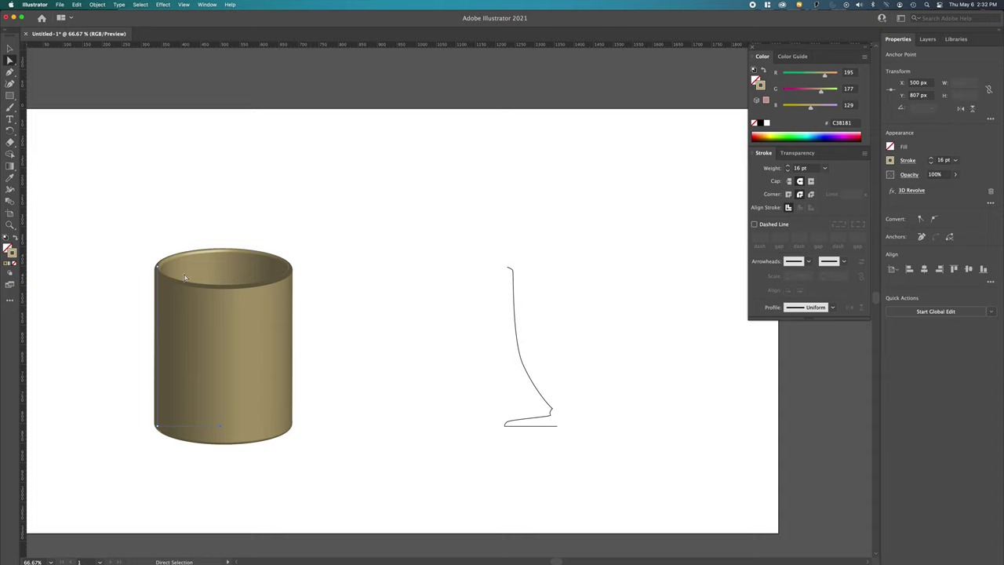
pyautogui.moveTo(157, 267)
pyautogui.mouseDown()
pyautogui.moveTo(101, 272)
pyautogui.moveTo(147, 275)
pyautogui.mouseUp()
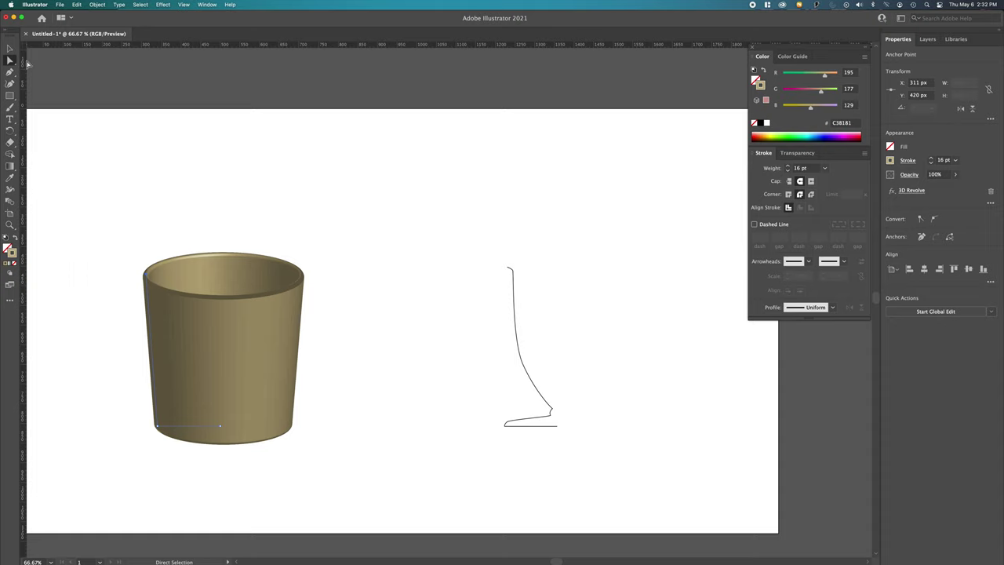
# Draw a tall tan ellipse beside the cup
pyautogui.click(10, 49)
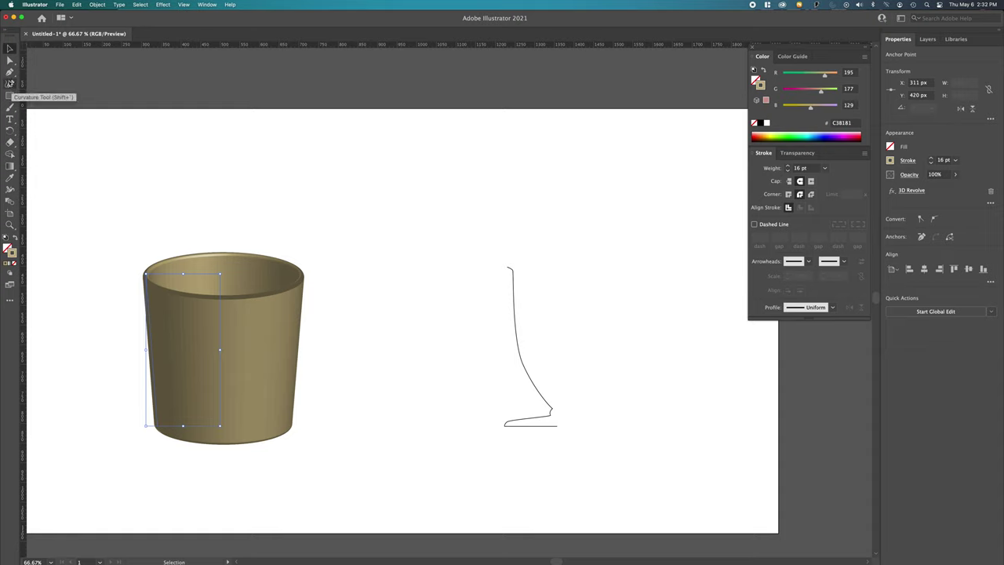
pyautogui.click(9, 95)
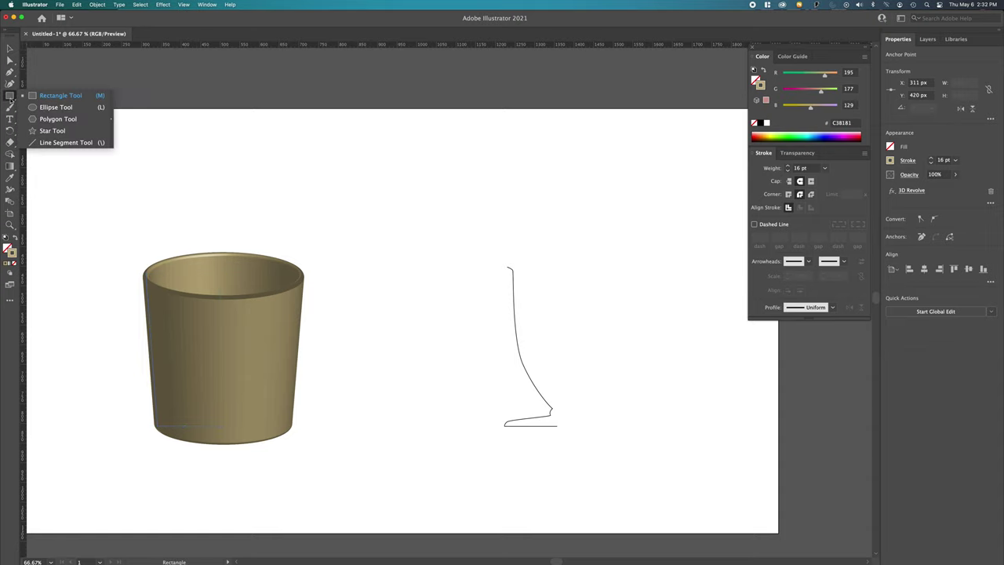
pyautogui.click(55, 107)
pyautogui.moveTo(363, 281); pyautogui.dragTo(447, 414)
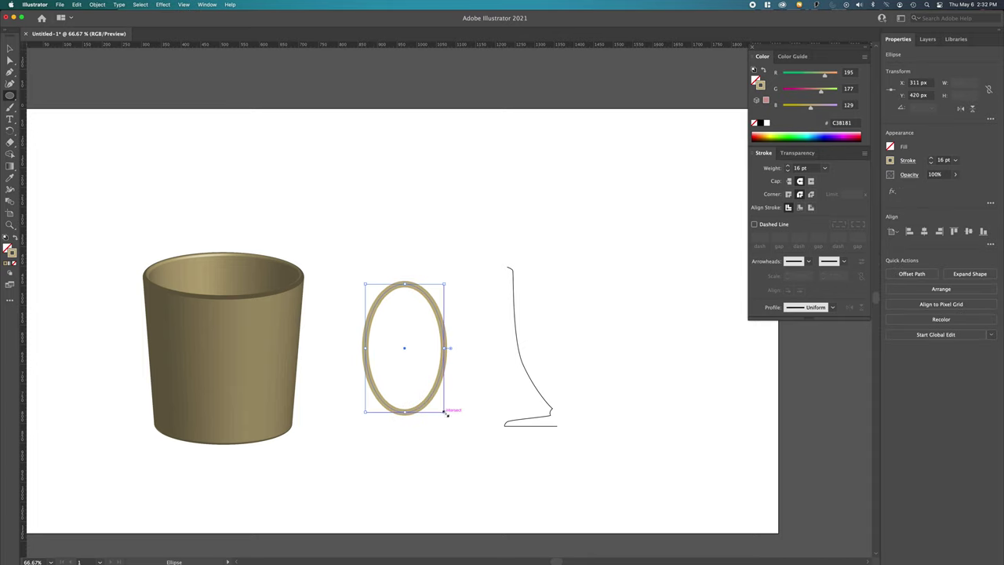
# Cut the ellipse at its top and bottom with Scissors and delete the left half
pyautogui.click(10, 143)
pyautogui.click(11, 144)
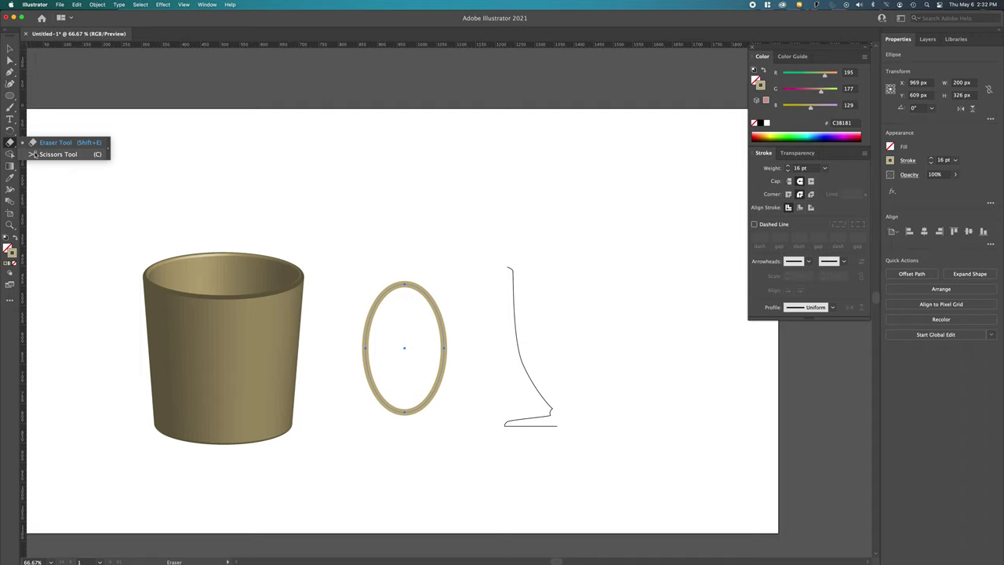
pyautogui.click(35, 153)
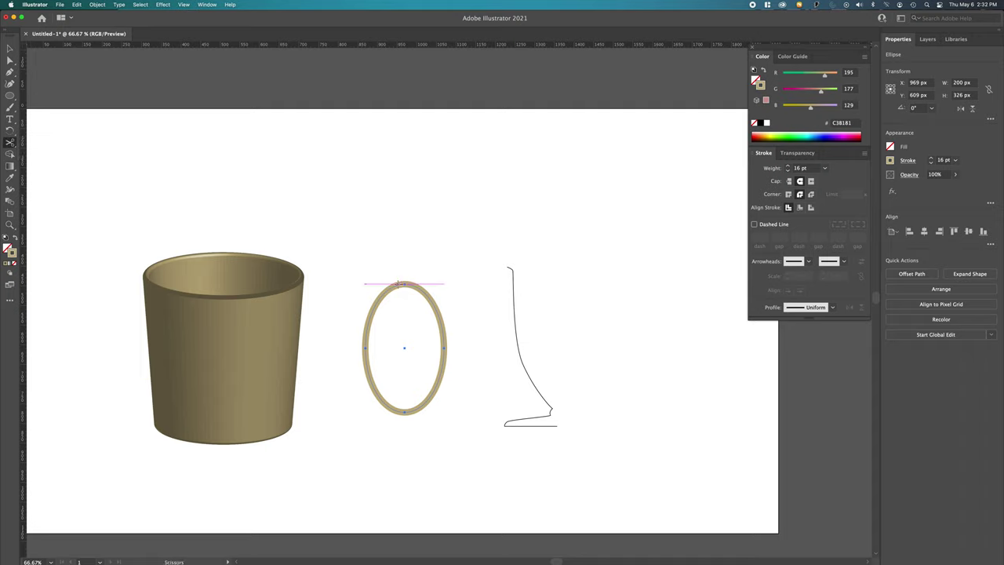
pyautogui.click(397, 285)
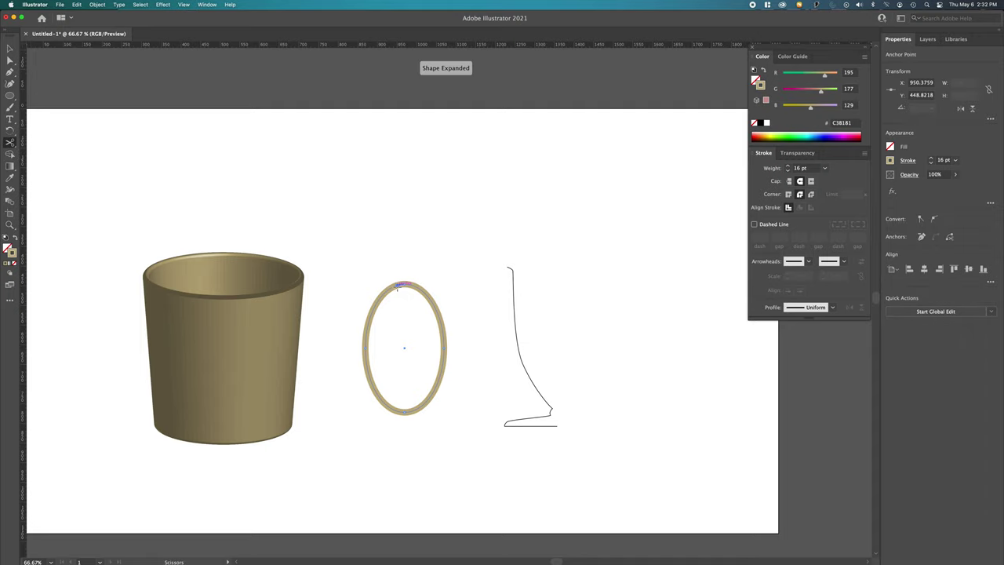
pyautogui.click(394, 410)
pyautogui.press('Return')
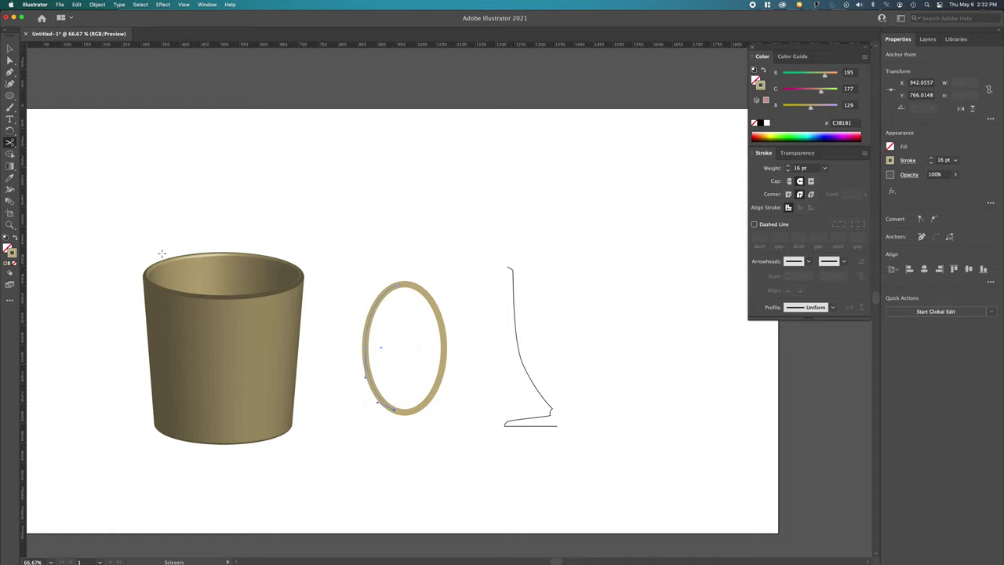
pyautogui.press('Delete')
pyautogui.click(9, 48)
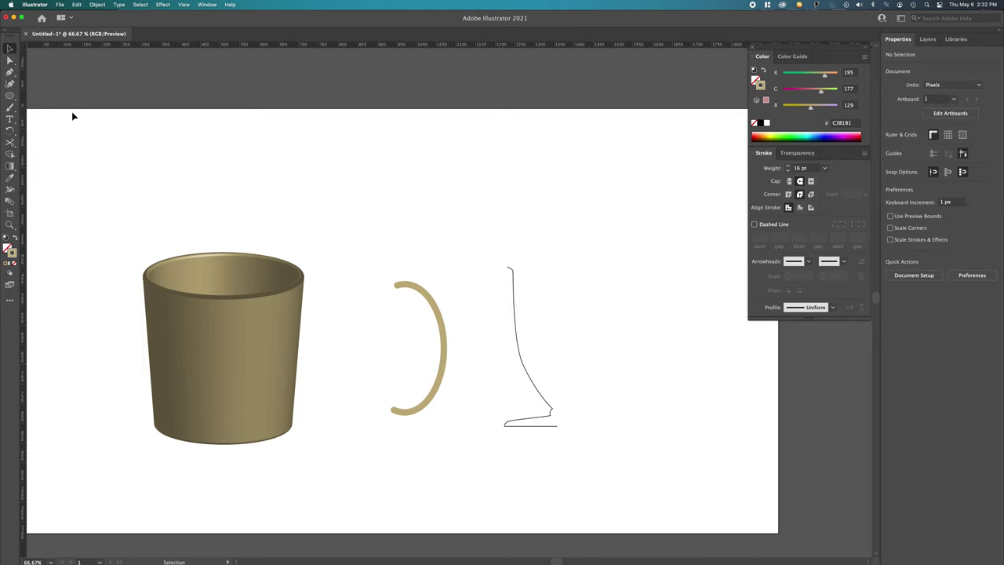
# Apply a 3D Extrude & Bevel effect to the tan arc
pyautogui.click(418, 289)
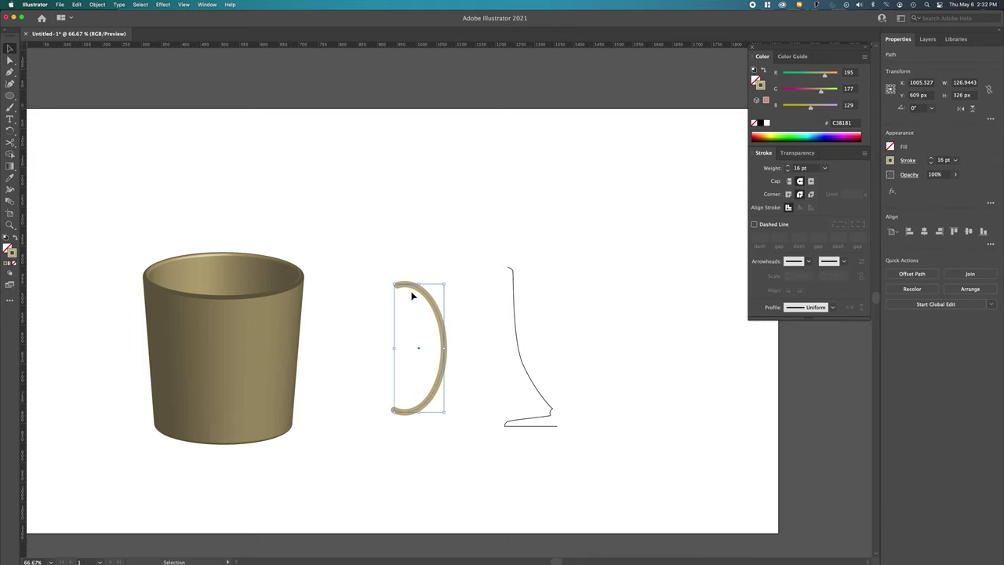
pyautogui.click(165, 5)
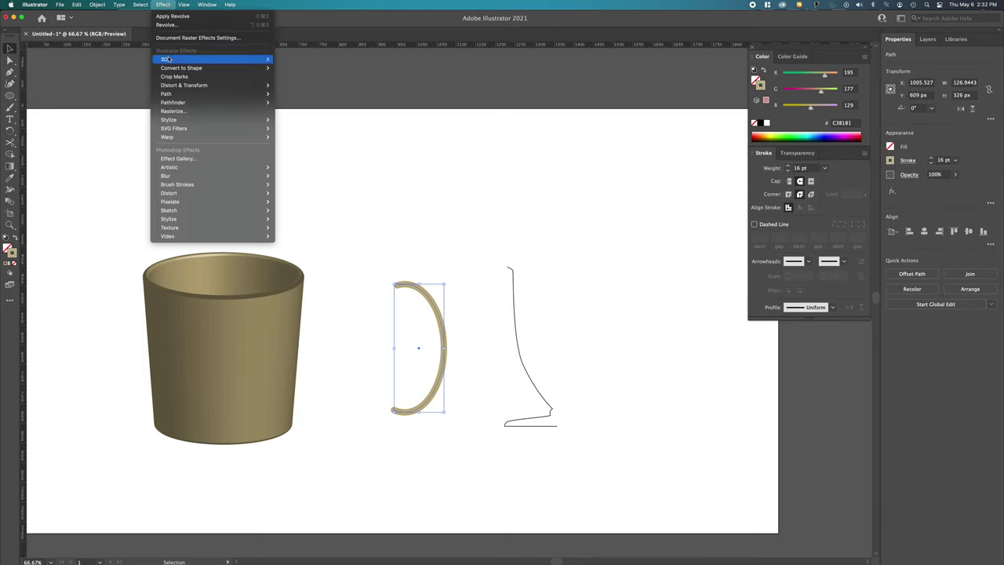
pyautogui.moveTo(210, 60)
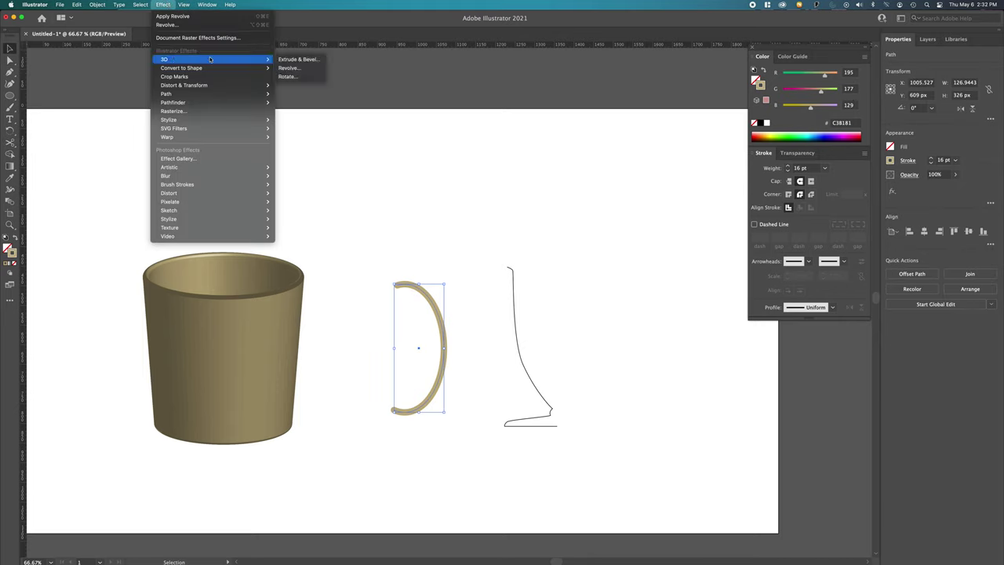
pyautogui.click(286, 61)
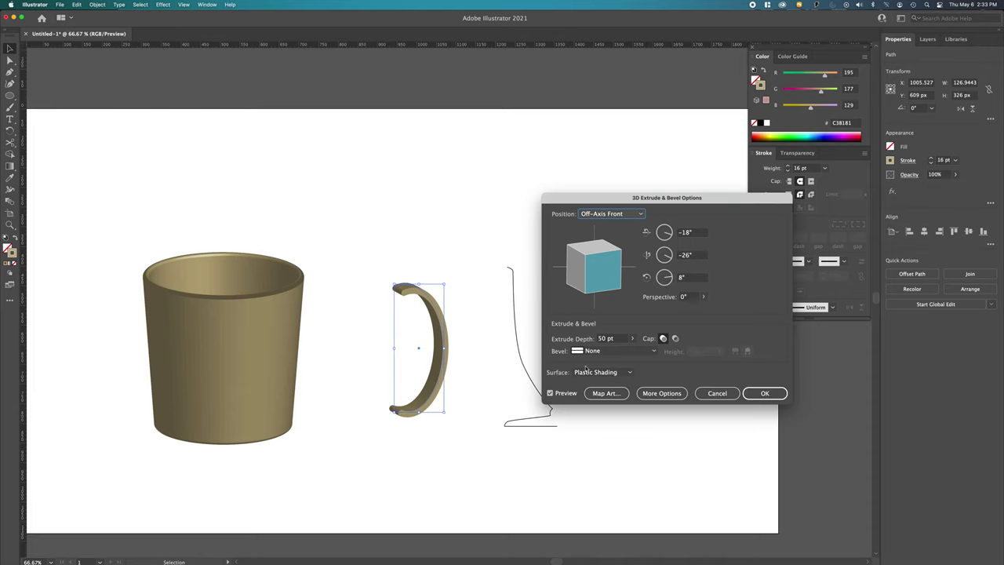
# Set a Rounded bevel of 5 pt height built outward, then confirm the extrusion
pyautogui.click(606, 351)
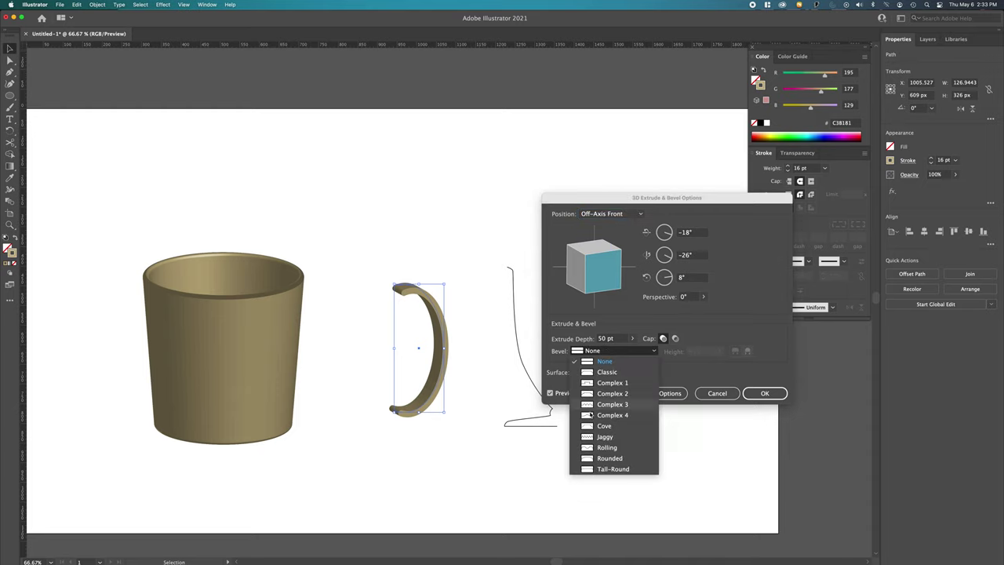
pyautogui.click(595, 459)
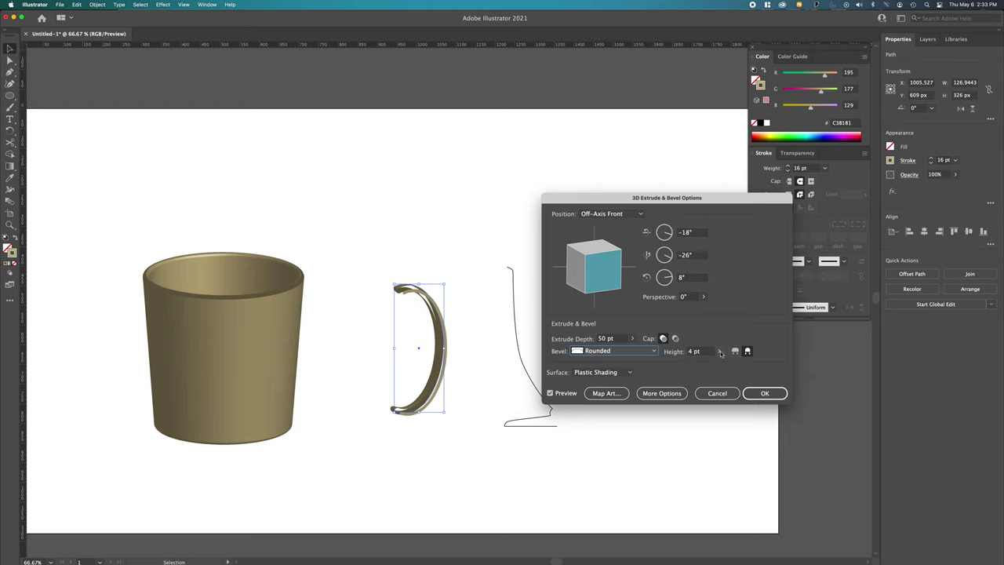
pyautogui.click(735, 350)
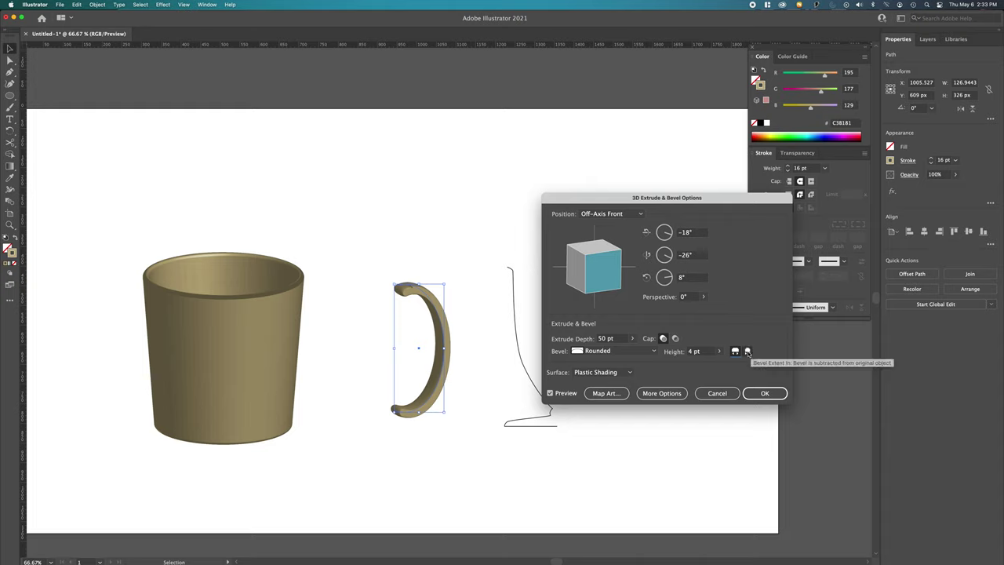
pyautogui.click(747, 351)
pyautogui.click(738, 351)
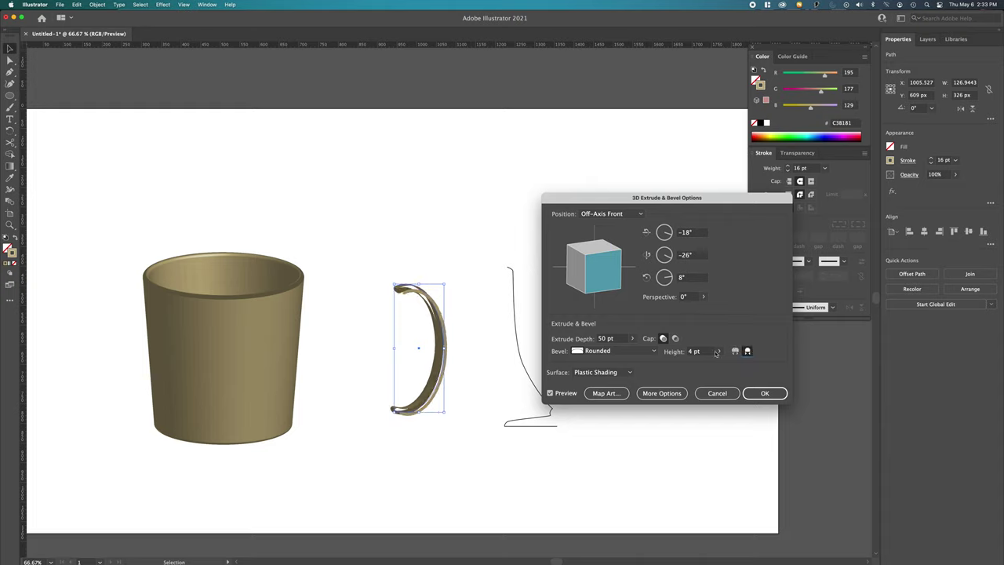
pyautogui.click(720, 352)
pyautogui.moveTo(684, 364); pyautogui.dragTo(686, 364)
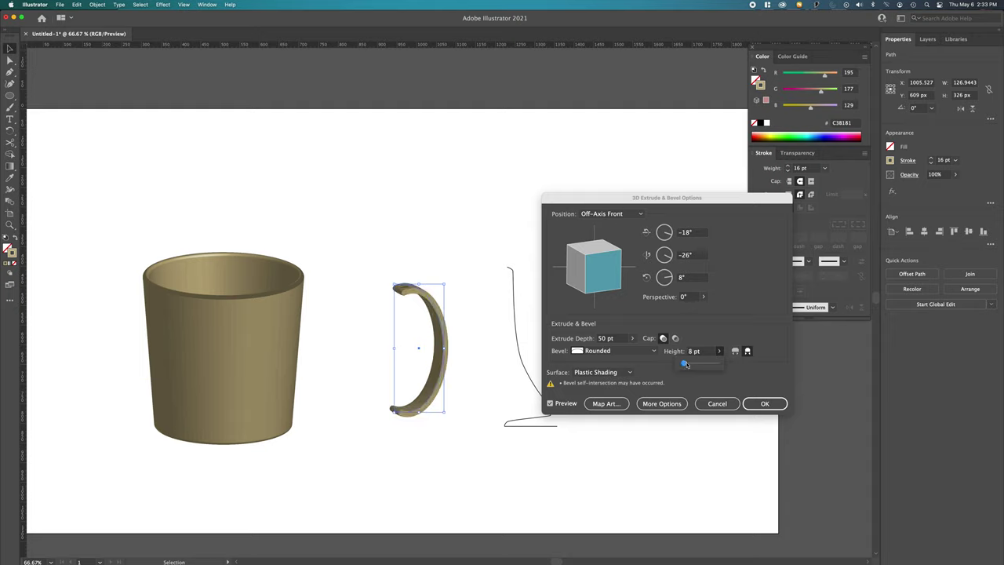
pyautogui.click(735, 351)
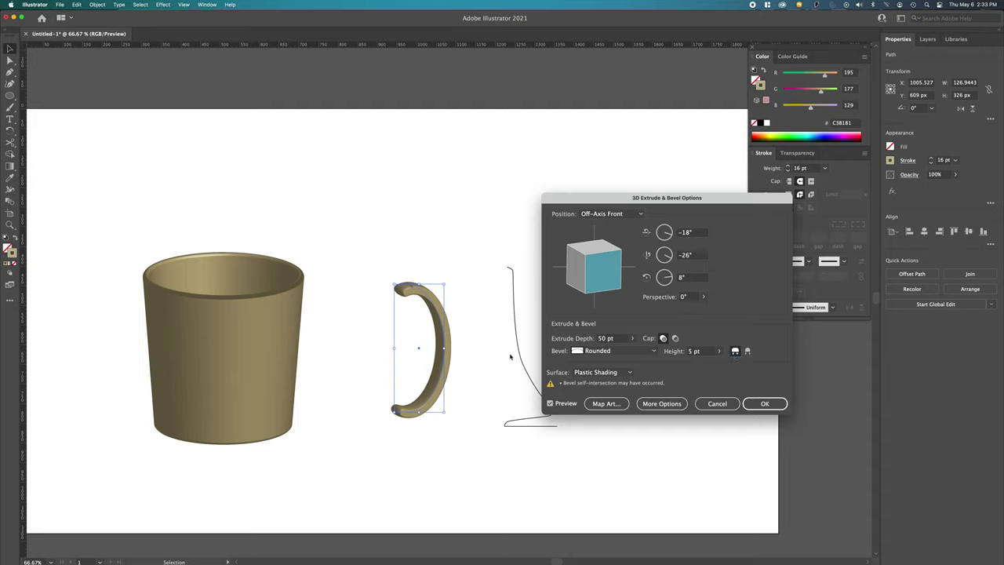
pyautogui.click(765, 403)
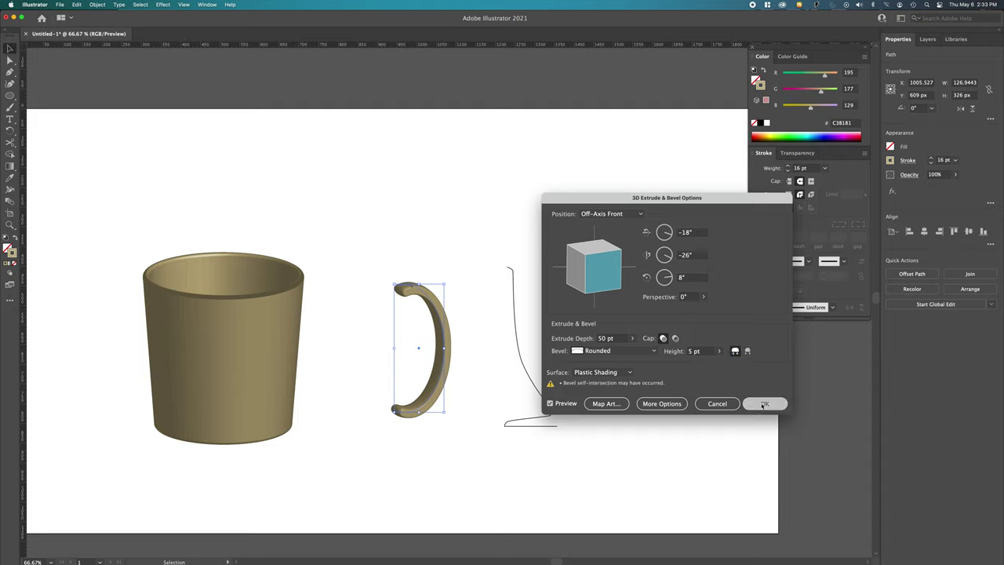
# Shorten the 3D handle from the bottom, move it toward the mug, and widen it
pyautogui.moveTo(421, 413); pyautogui.dragTo(433, 385)
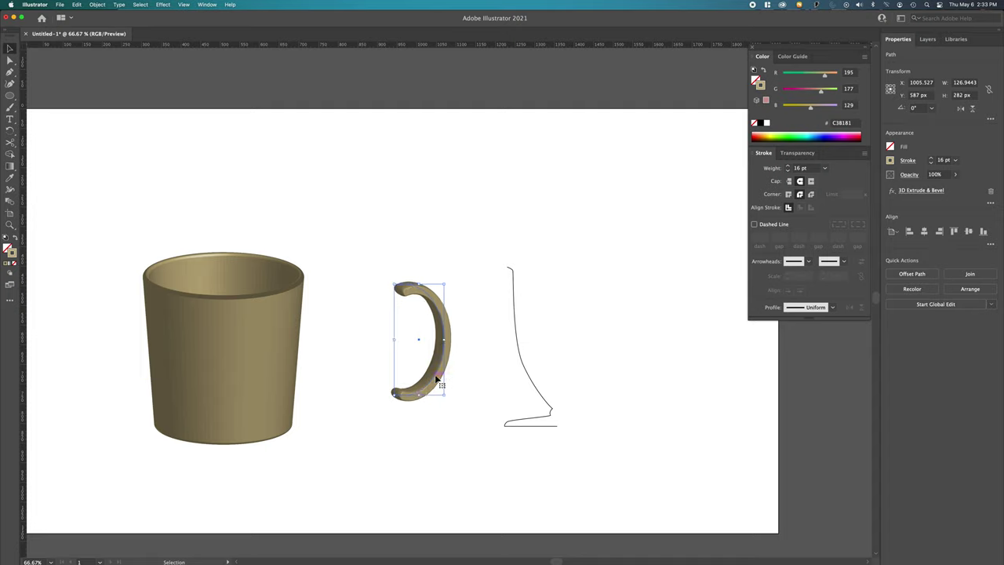
pyautogui.click(163, 5)
pyautogui.moveTo(166, 59)
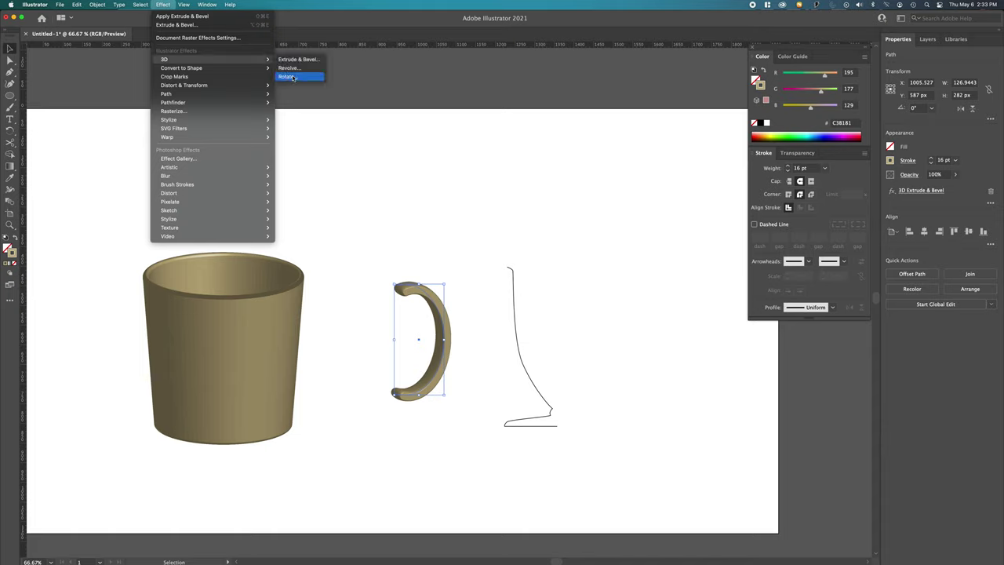
pyautogui.click(363, 212)
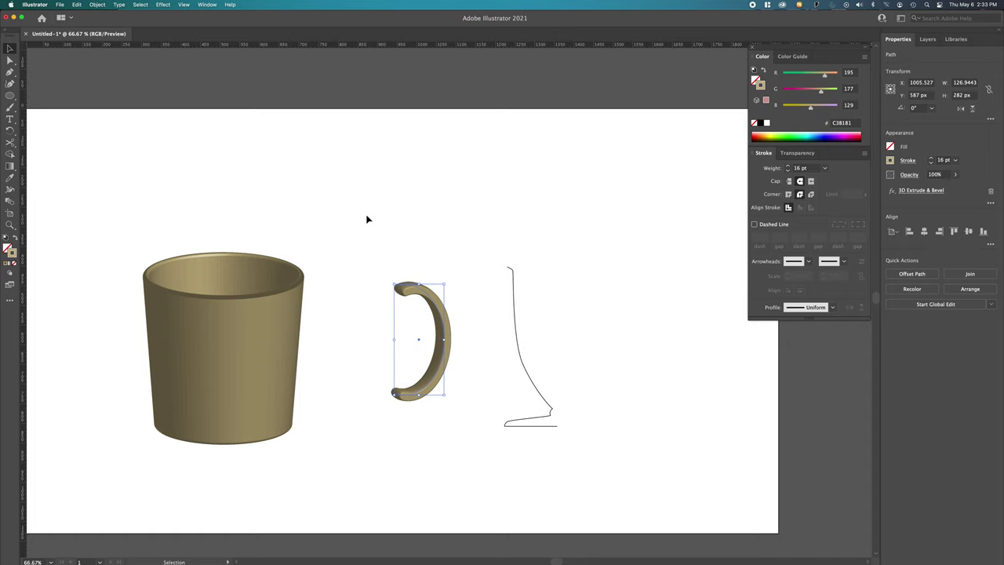
pyautogui.moveTo(422, 297); pyautogui.dragTo(376, 269)
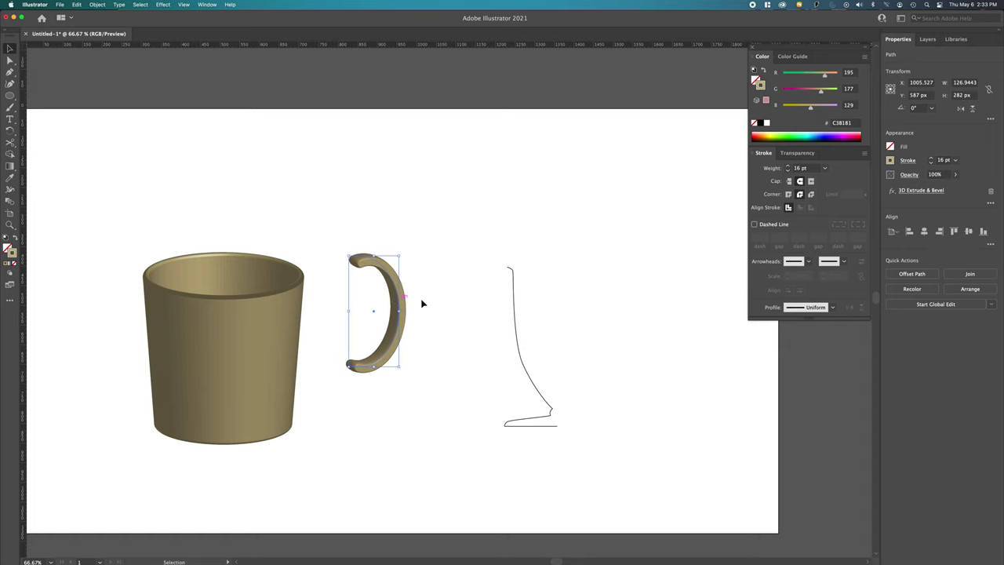
pyautogui.moveTo(400, 309)
pyautogui.mouseDown()
pyautogui.moveTo(420, 315)
pyautogui.moveTo(410, 311)
pyautogui.mouseUp()
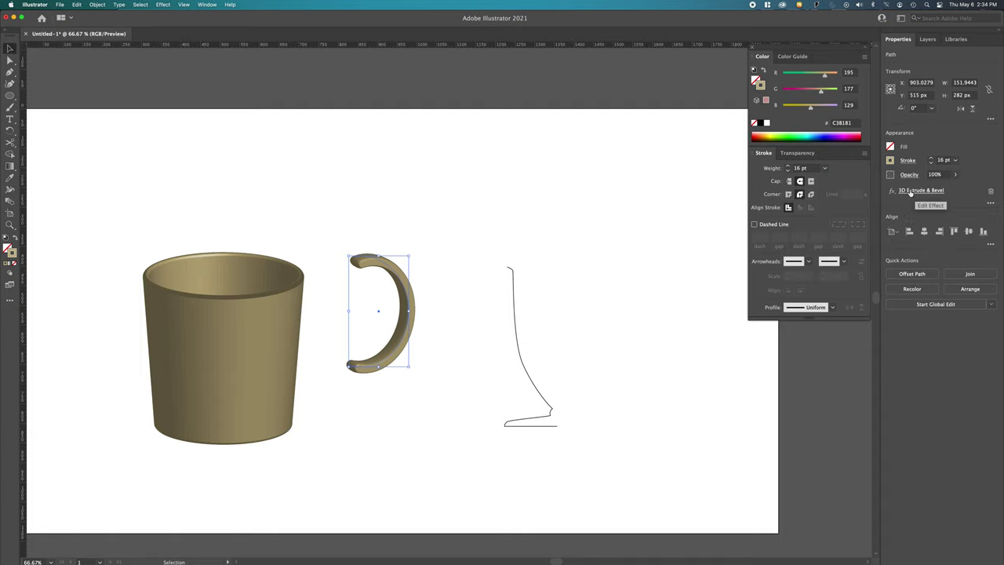
# Show the Appearance panel and enlarge it so every row is visible
pyautogui.click(205, 5)
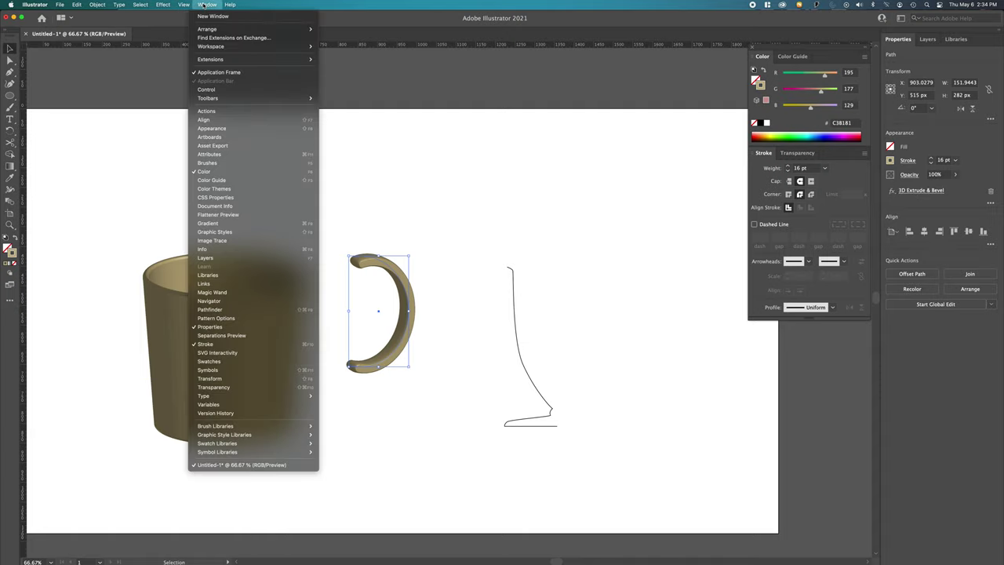
pyautogui.click(208, 129)
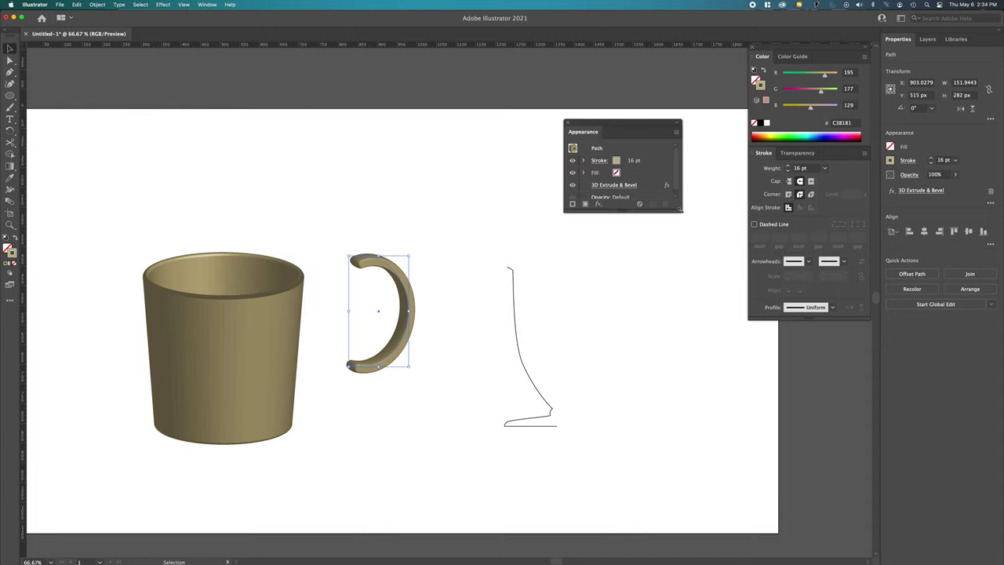
pyautogui.moveTo(679, 209); pyautogui.dragTo(702, 265)
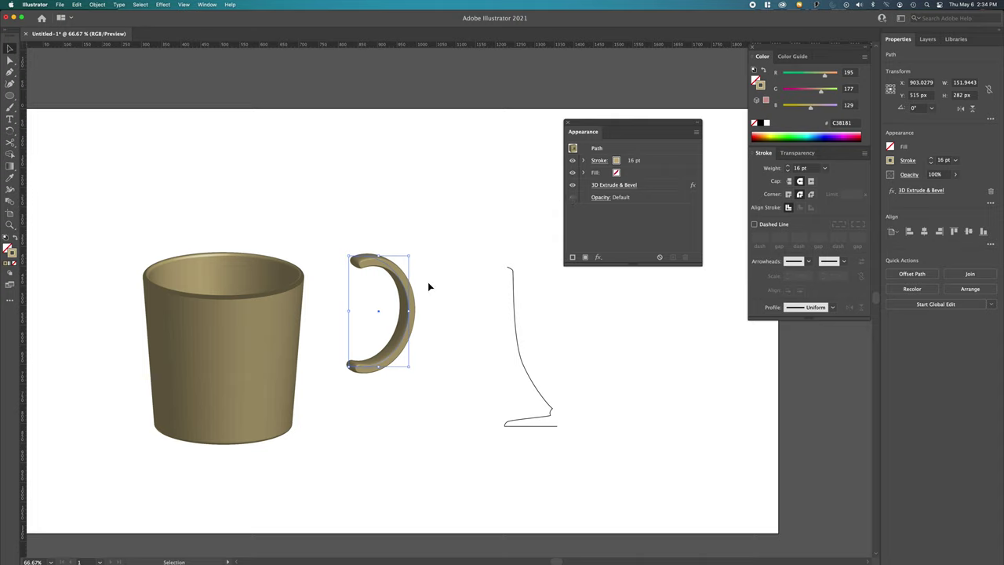
# Change the handle's 3D Extrude & Bevel from Rounded to a Classic bevel
pyautogui.click(604, 189)
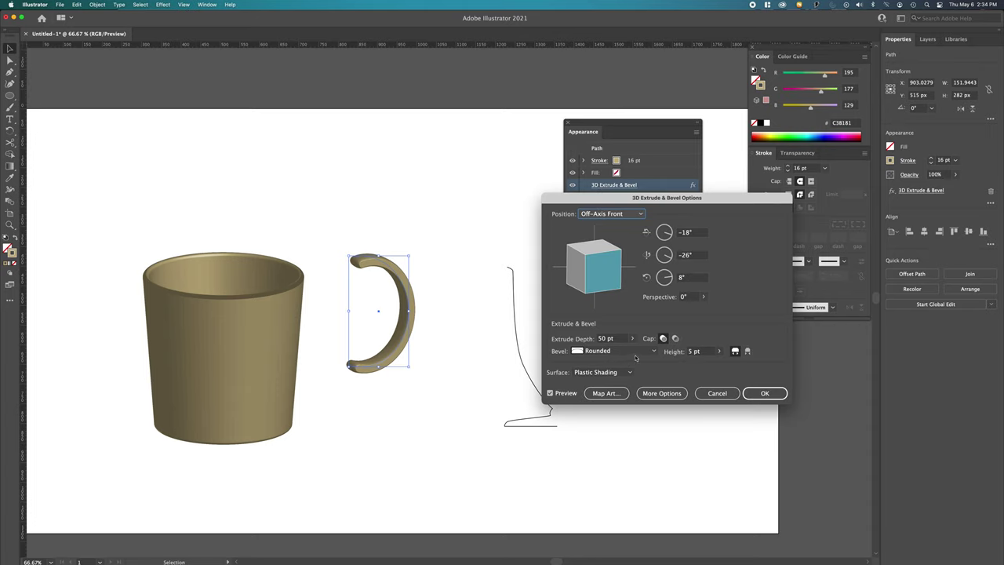
pyautogui.click(636, 358)
pyautogui.click(625, 375)
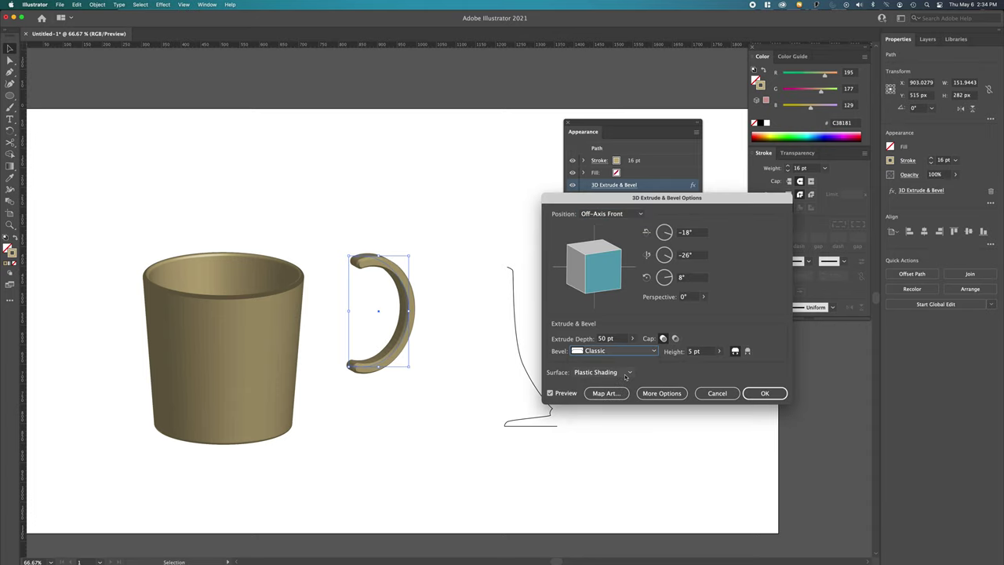
pyautogui.click(762, 395)
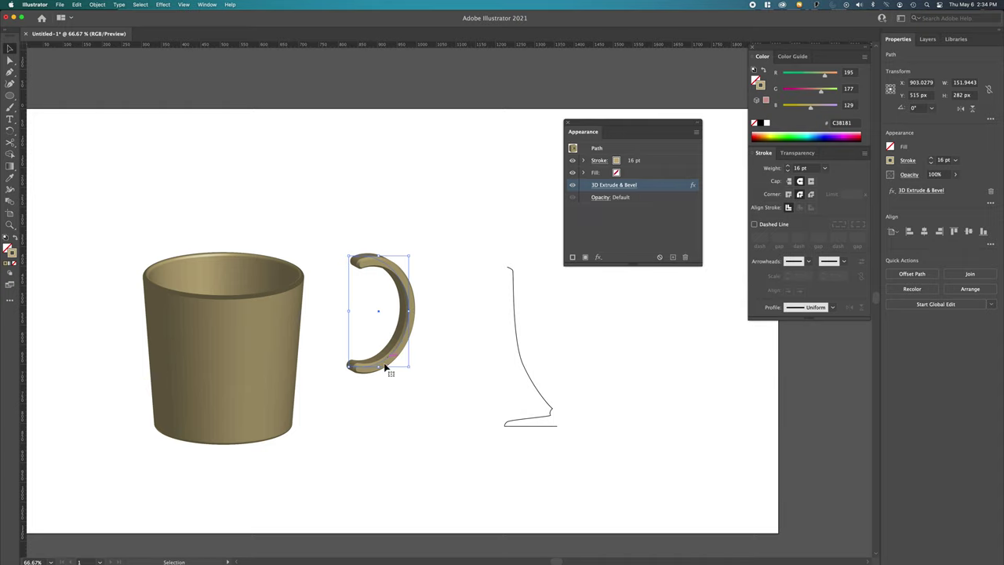
pyautogui.click(433, 289)
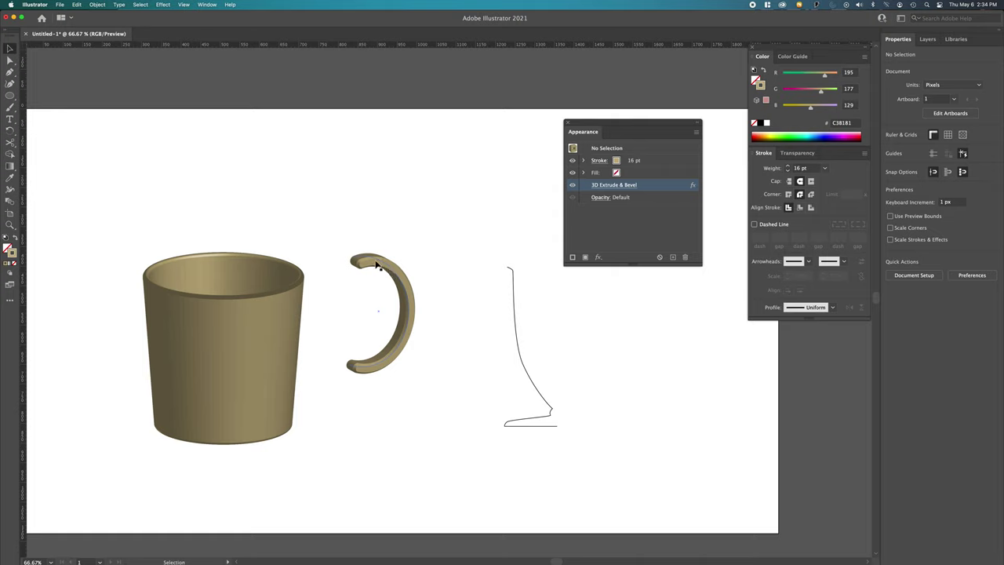
pyautogui.click(417, 327)
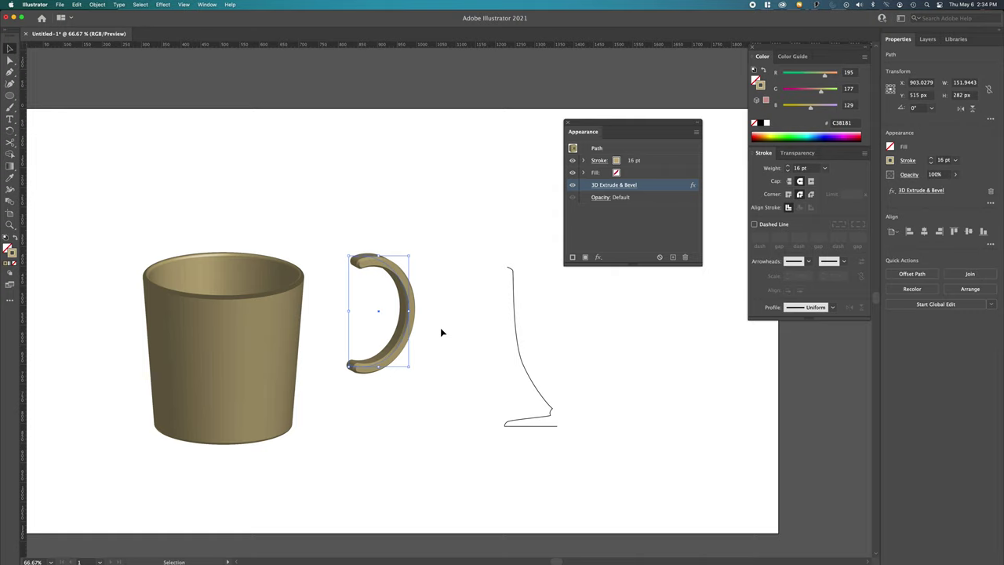
# Position the handle against the mug's side and shorten it from its top edge
pyautogui.press('a')
pyautogui.press('v')
pyautogui.moveTo(397, 333); pyautogui.dragTo(339, 339)
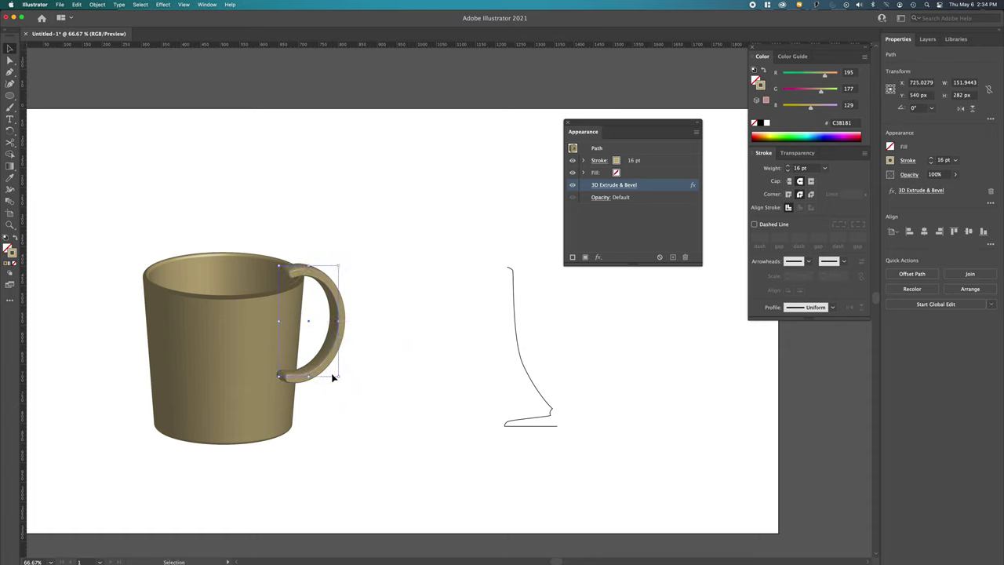
pyautogui.press('super')
pyautogui.moveTo(330, 365); pyautogui.dragTo(302, 402)
pyautogui.click(347, 354)
pyautogui.moveTo(299, 271); pyautogui.dragTo(335, 314)
pyautogui.click(380, 319)
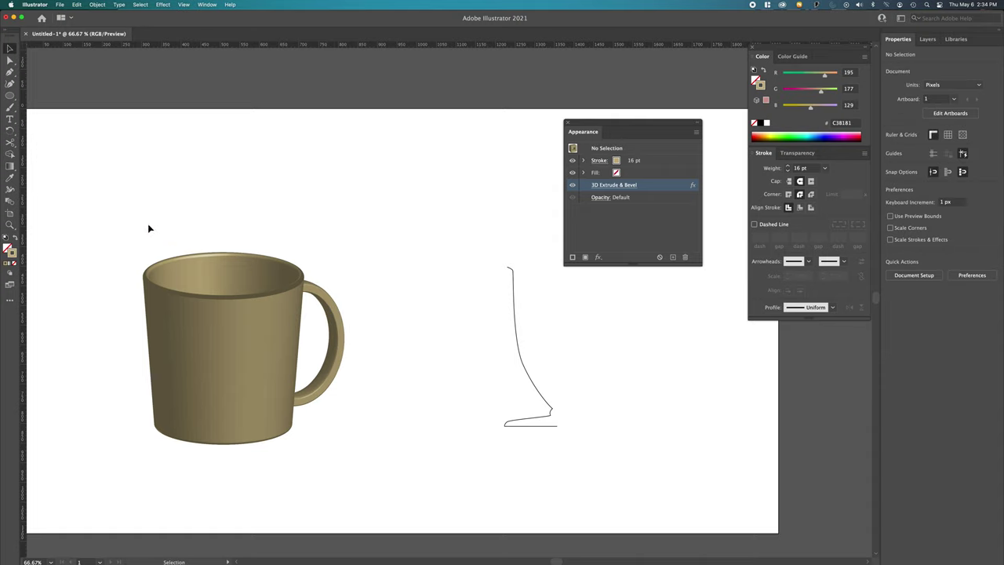
# Group the mug with its handle and move the group up and left
pyautogui.moveTo(323, 416); pyautogui.dragTo(350, 457)
pyautogui.press('a')
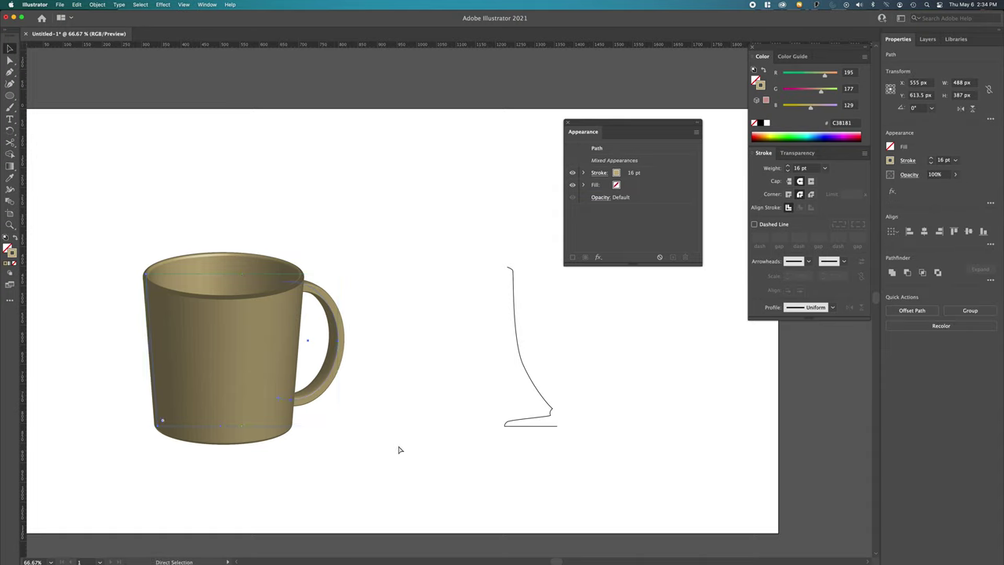
pyautogui.press('super+g')
pyautogui.press('v')
pyautogui.moveTo(280, 369); pyautogui.dragTo(210, 284)
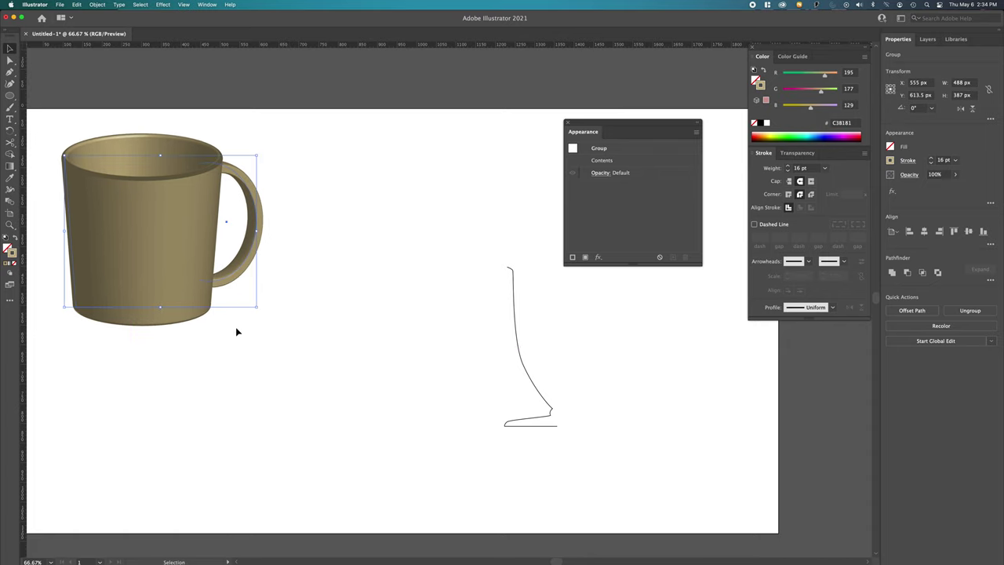
# Move the goblet profile line closer to the mug
pyautogui.press('a')
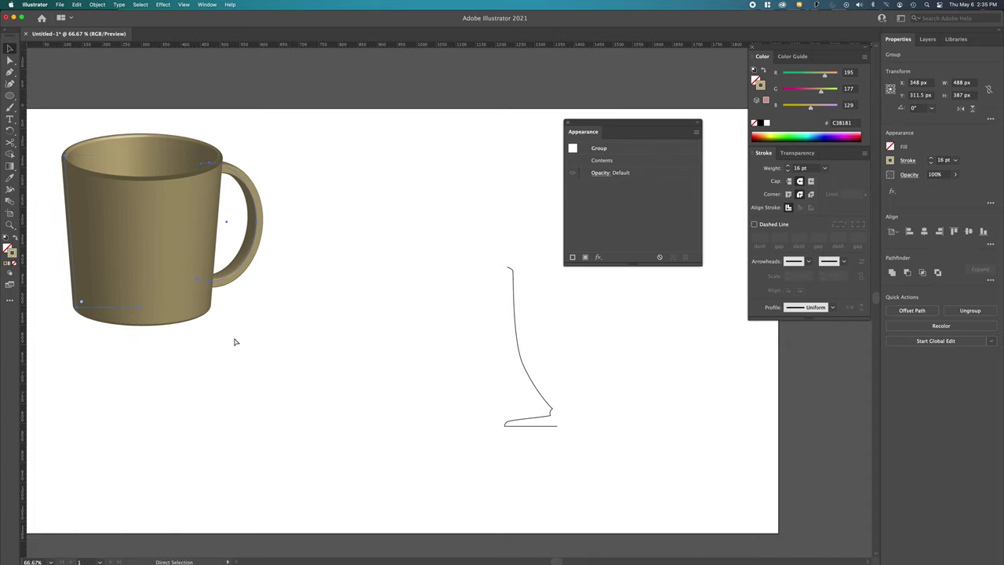
pyautogui.press('v')
pyautogui.click(252, 336)
pyautogui.moveTo(179, 254); pyautogui.dragTo(387, 404)
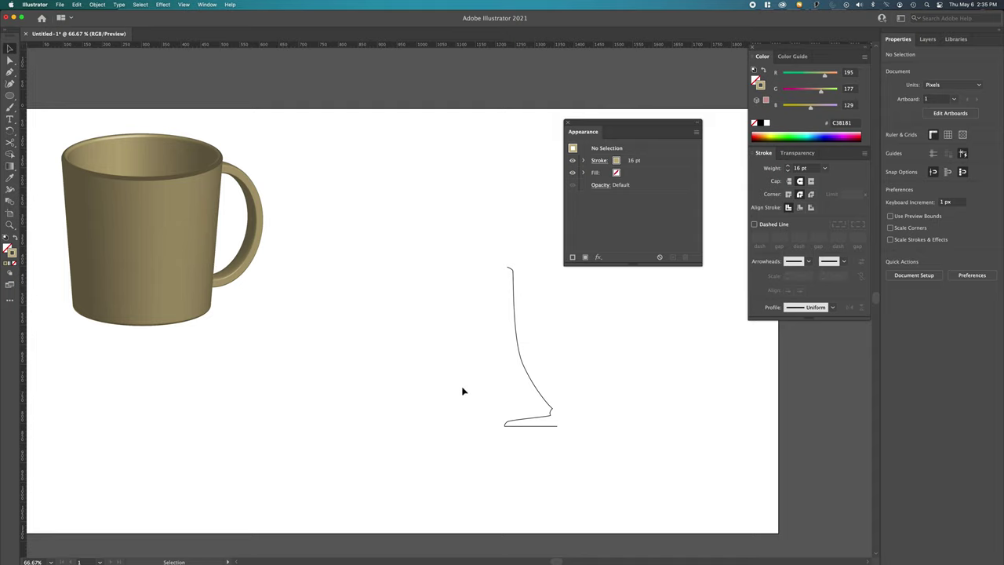
pyautogui.moveTo(530, 381); pyautogui.dragTo(416, 284)
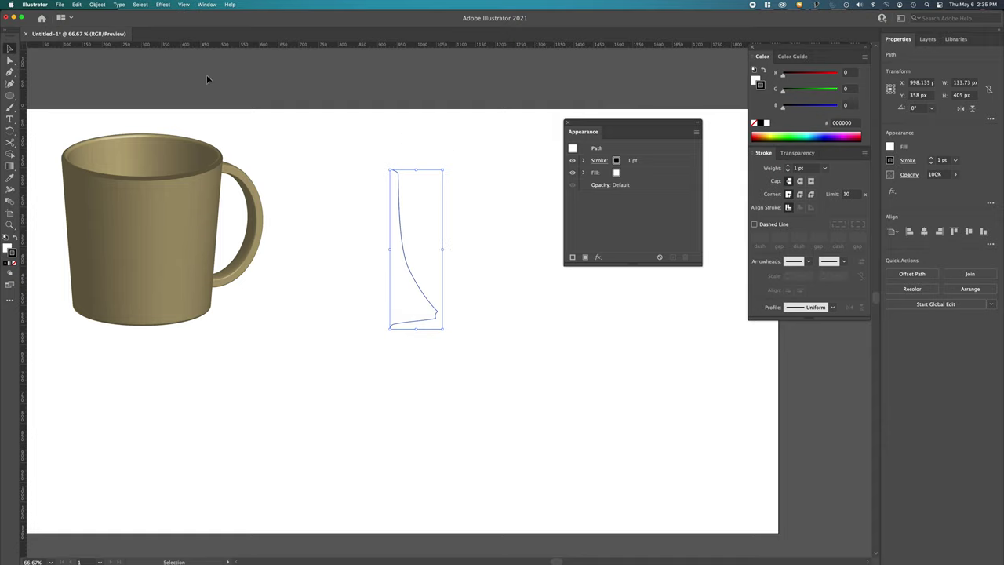
# Apply a 3D Revolve to the goblet profile around its right edge
pyautogui.click(169, 5)
pyautogui.moveTo(179, 60)
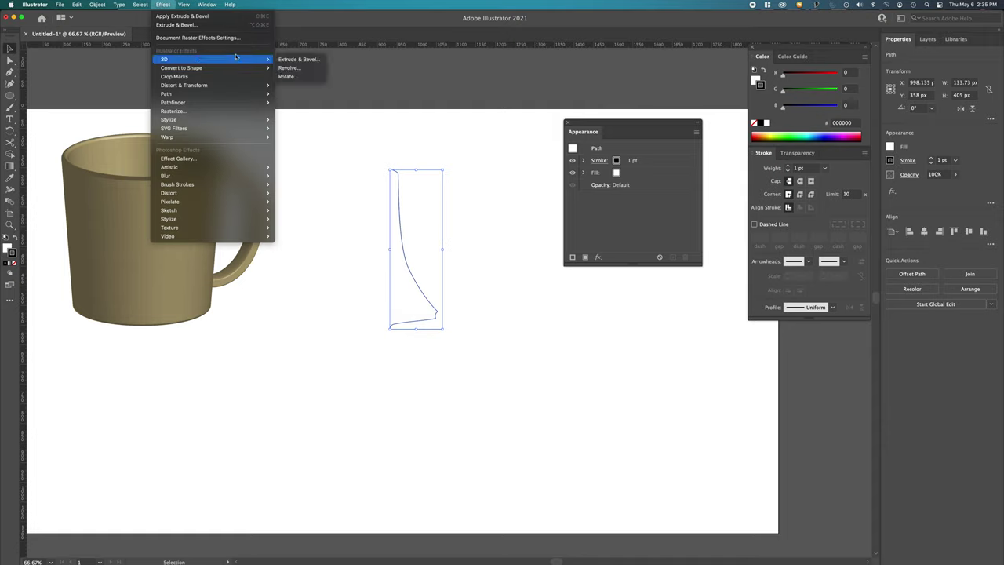
pyautogui.click(287, 69)
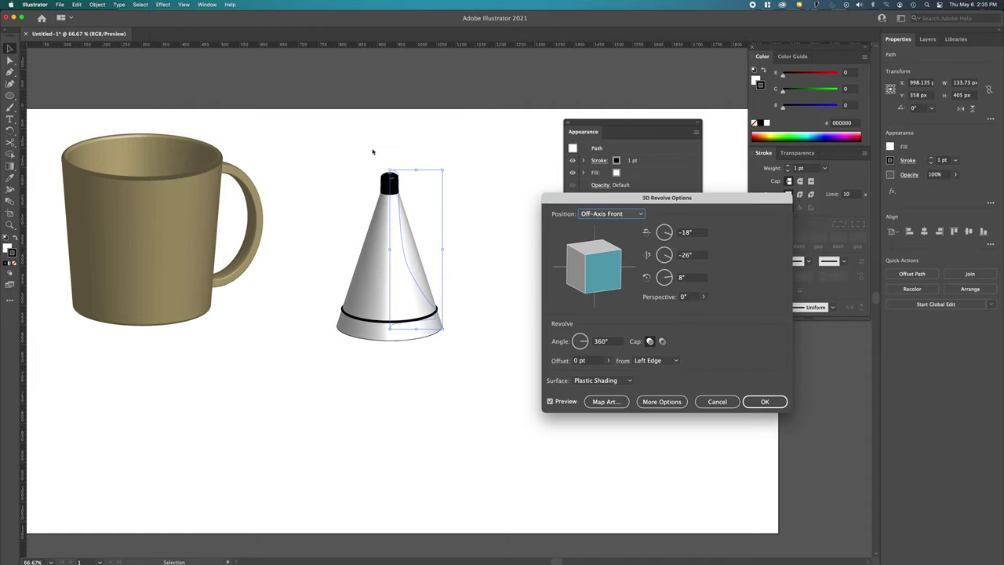
pyautogui.click(661, 362)
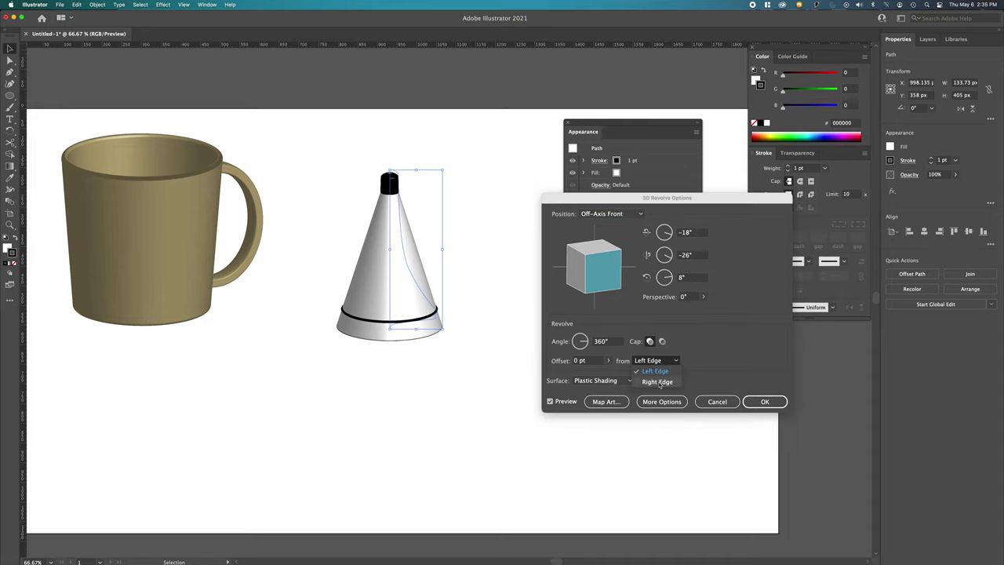
pyautogui.click(657, 382)
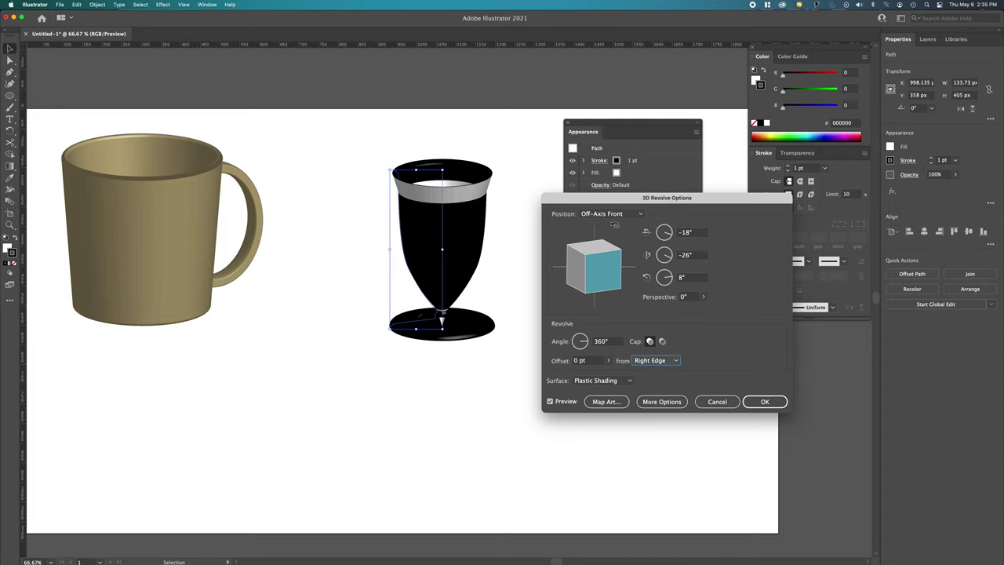
pyautogui.click(754, 401)
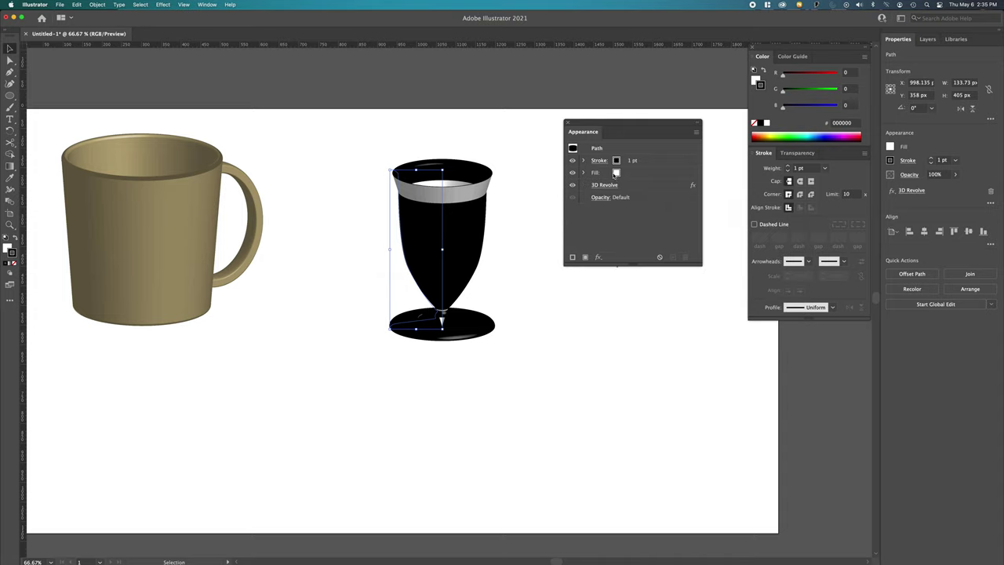
# Remove the goblet's fill and colour its stroke bright blue 45B6FF
pyautogui.click(617, 173)
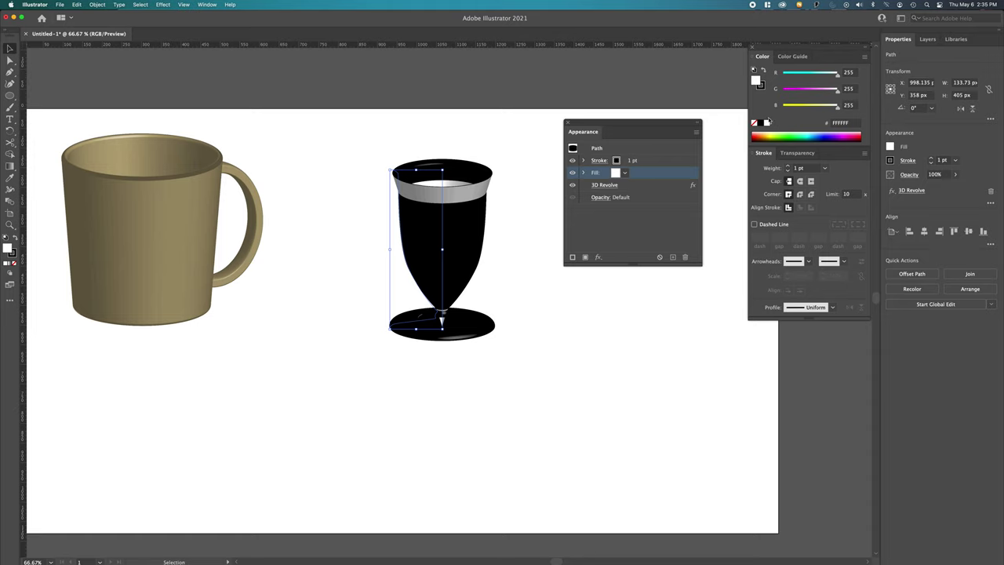
pyautogui.click(754, 123)
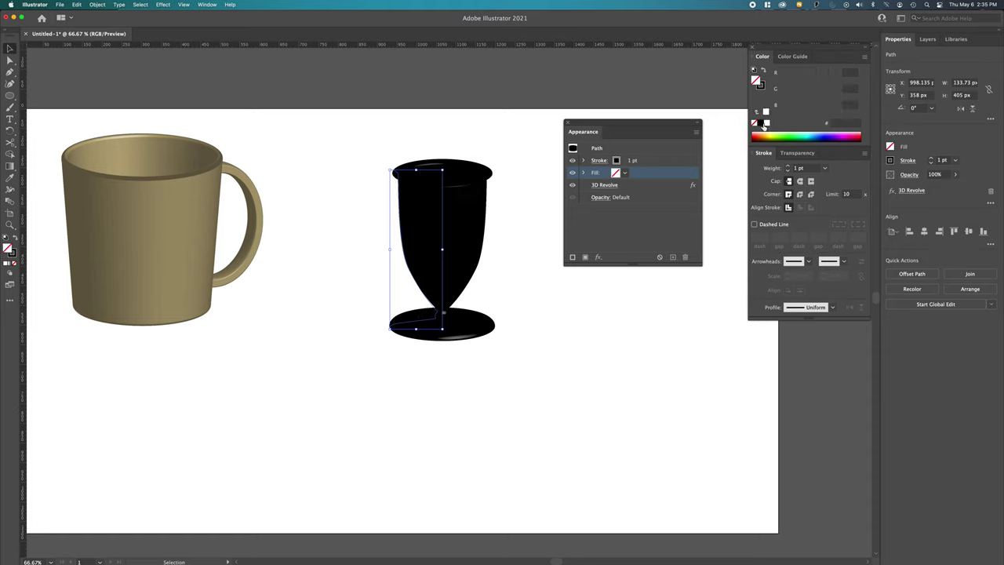
pyautogui.click(762, 85)
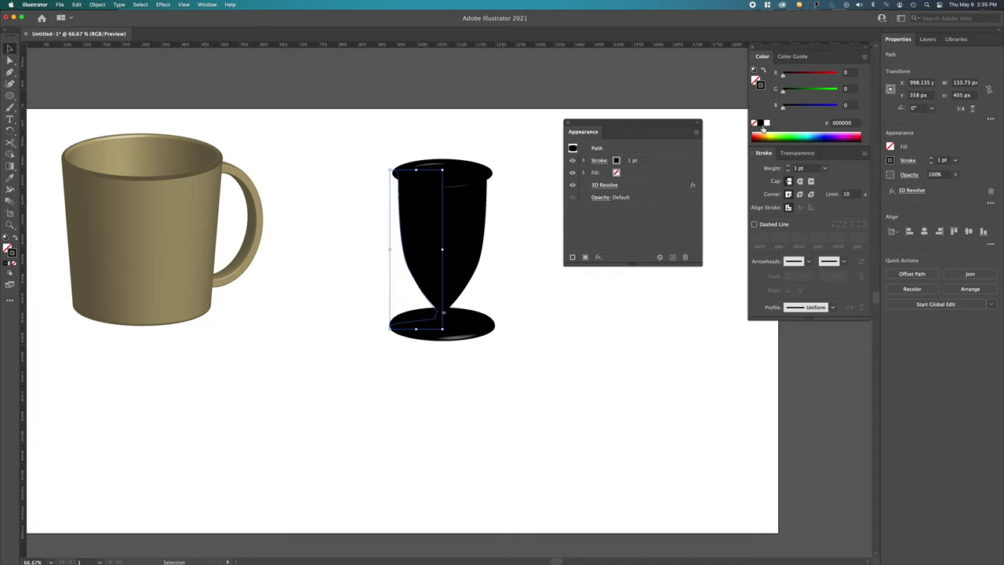
pyautogui.click(816, 133)
pyautogui.click(816, 130)
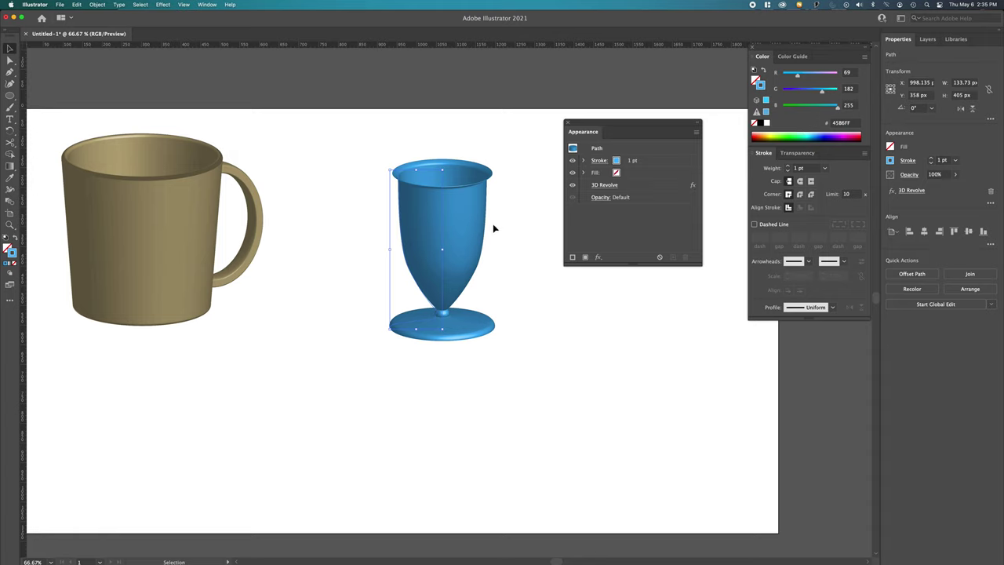
# Raise the goblet's stroke weight to 14 pt, then settle it at 12 pt
pyautogui.press('super+equal')
pyautogui.press('super+equal')
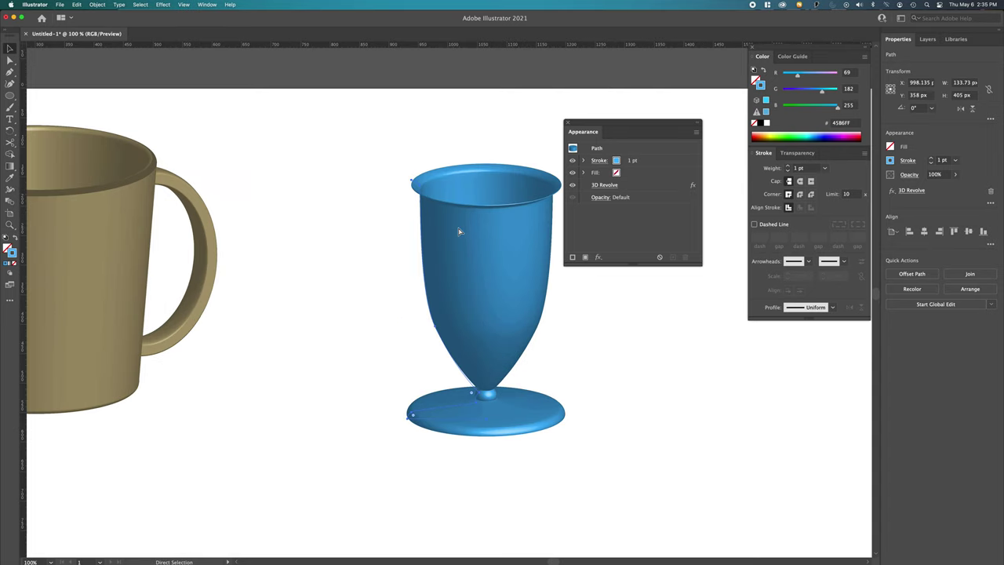
pyautogui.moveTo(375, 238); pyautogui.dragTo(367, 232)
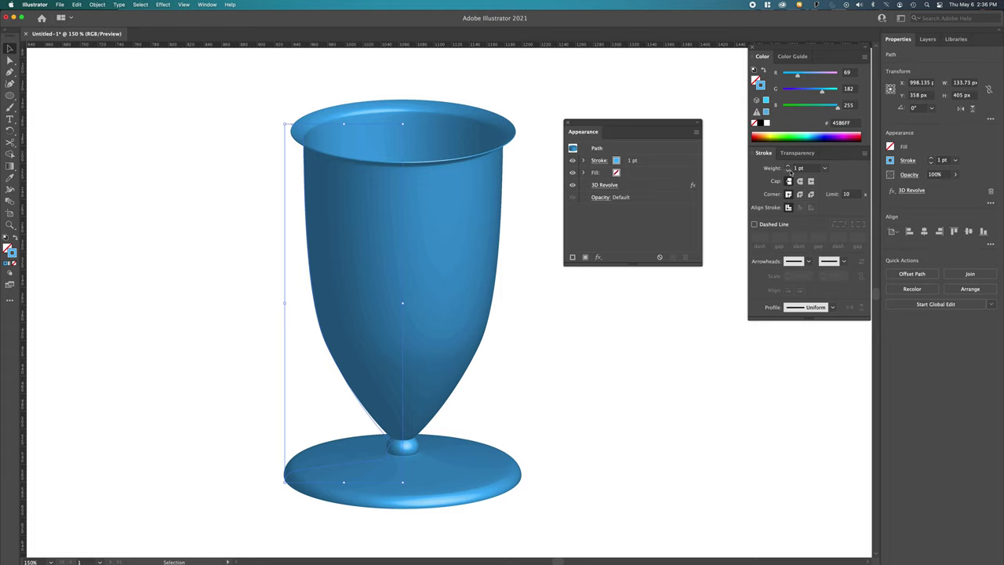
pyautogui.click(789, 166)
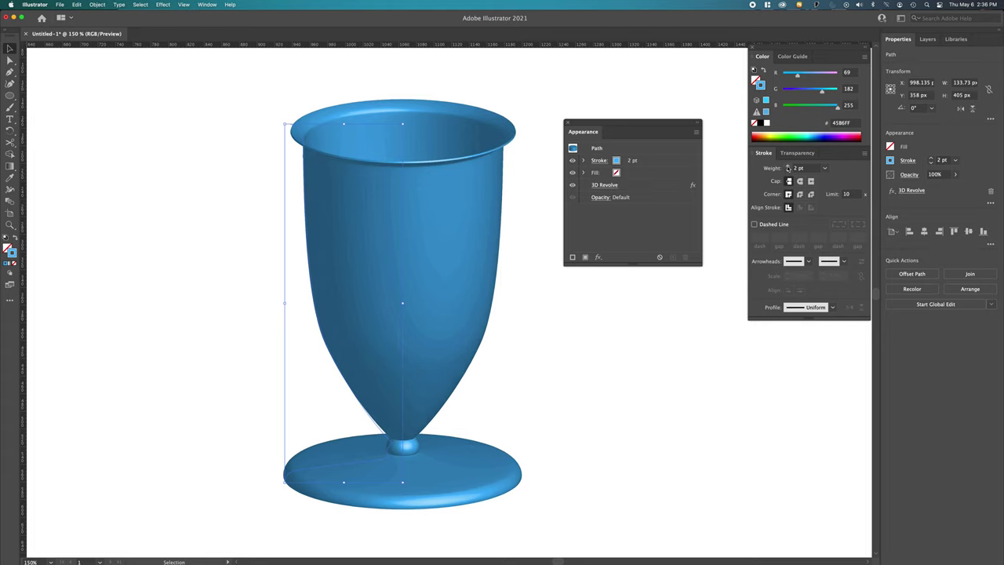
pyautogui.click(788, 167)
pyautogui.click(788, 166)
pyautogui.click(788, 166)
pyautogui.click(788, 167)
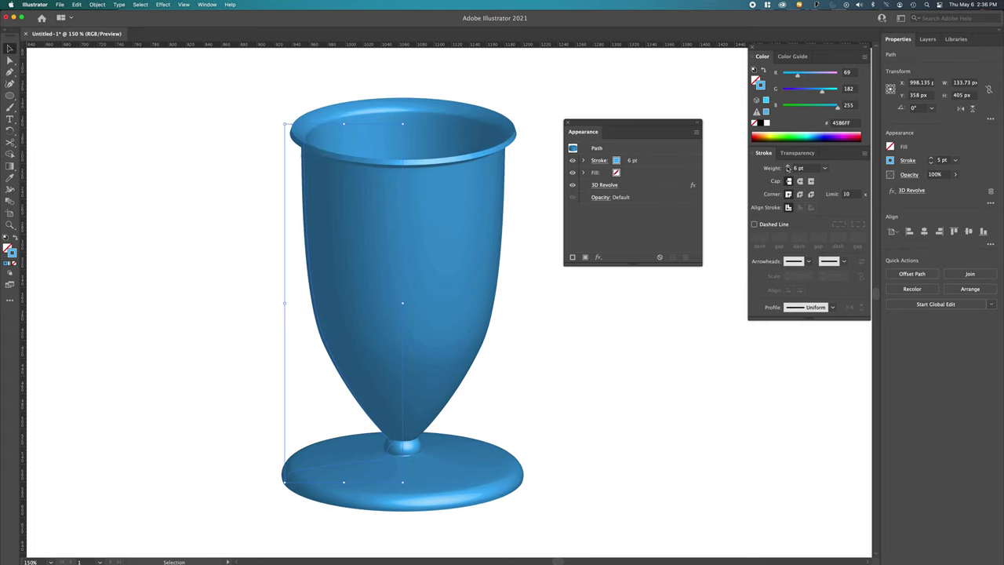
pyautogui.click(788, 167)
pyautogui.click(788, 166)
pyautogui.click(788, 166)
pyautogui.click(788, 166)
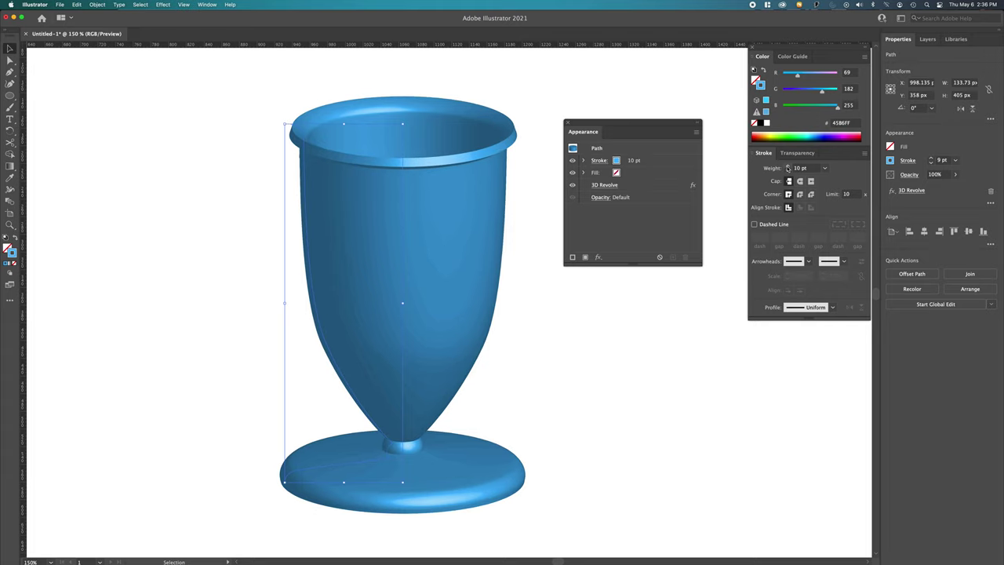
pyautogui.click(788, 166)
pyautogui.click(788, 166)
pyautogui.click(788, 167)
pyautogui.click(788, 167)
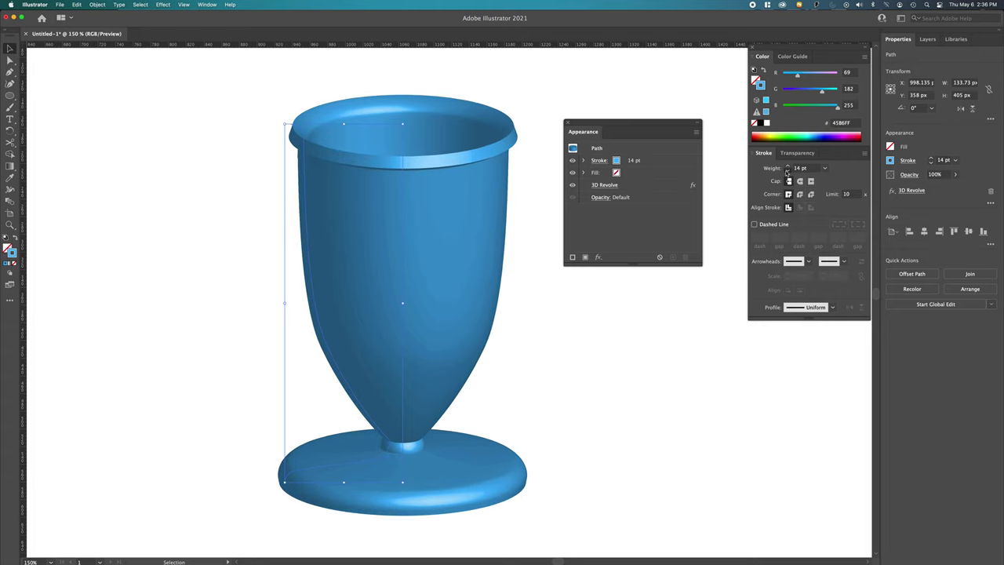
pyautogui.click(787, 171)
pyautogui.click(788, 171)
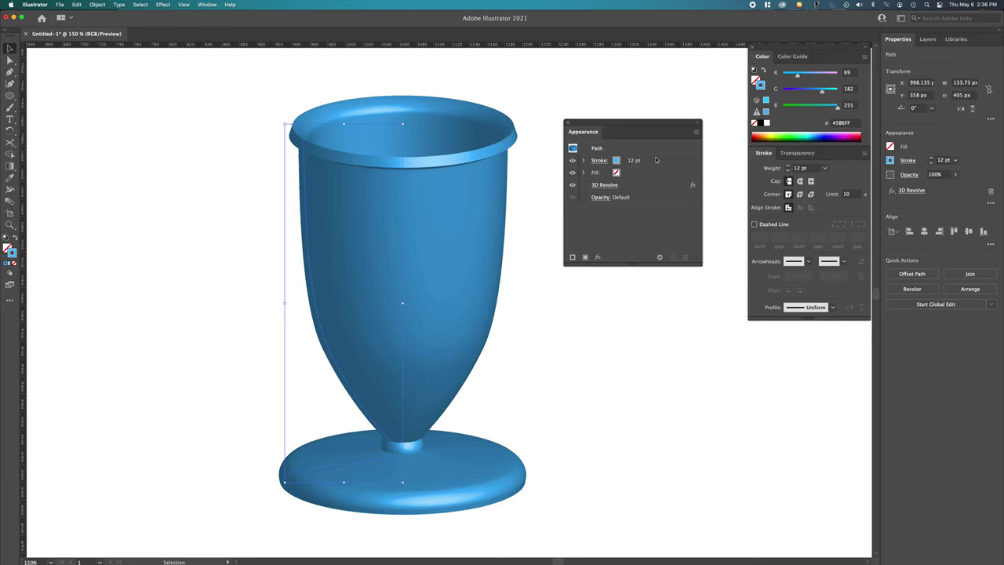
pyautogui.moveTo(648, 126); pyautogui.dragTo(684, 61)
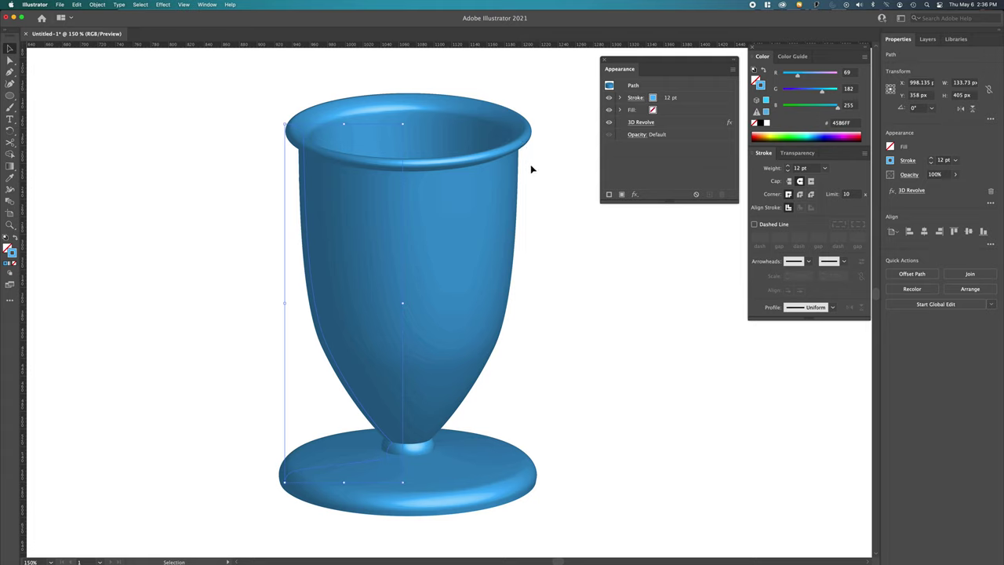
# Shift the profile's bottom-left anchor 7 px right to round the goblet's foot
pyautogui.press('a')
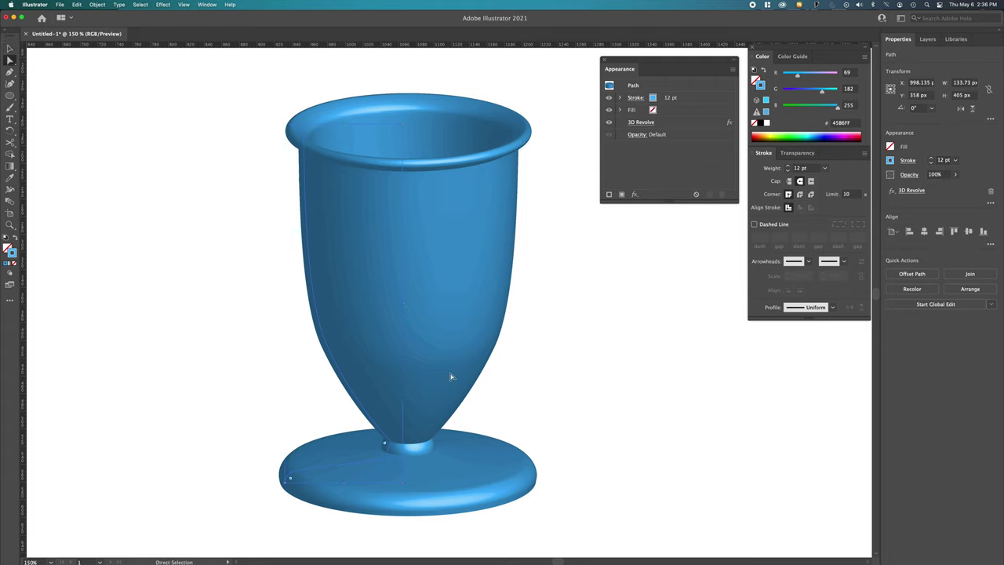
pyautogui.moveTo(266, 444); pyautogui.dragTo(320, 483)
pyautogui.scroll(5, 330, 475)
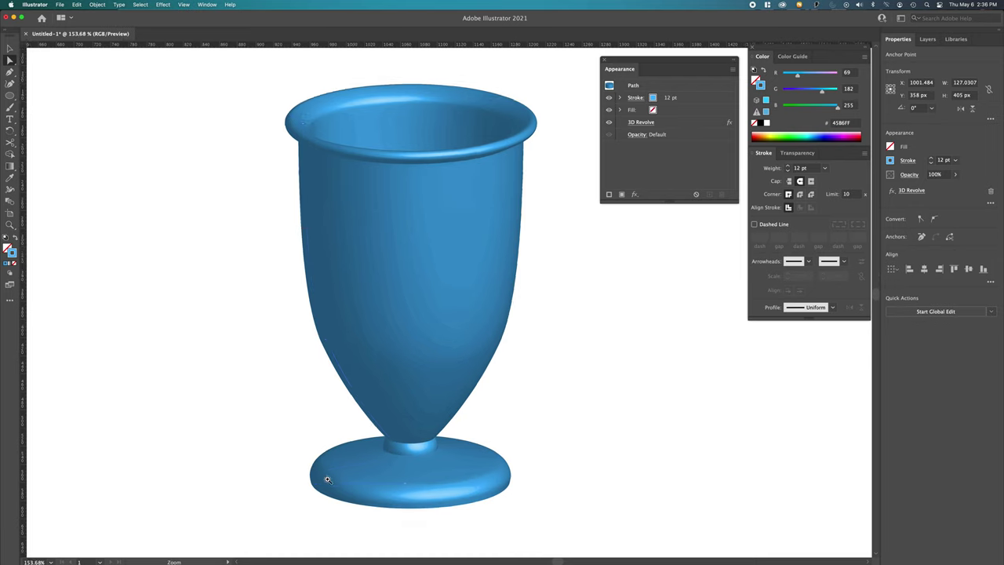
pyautogui.moveTo(403, 509); pyautogui.dragTo(348, 477)
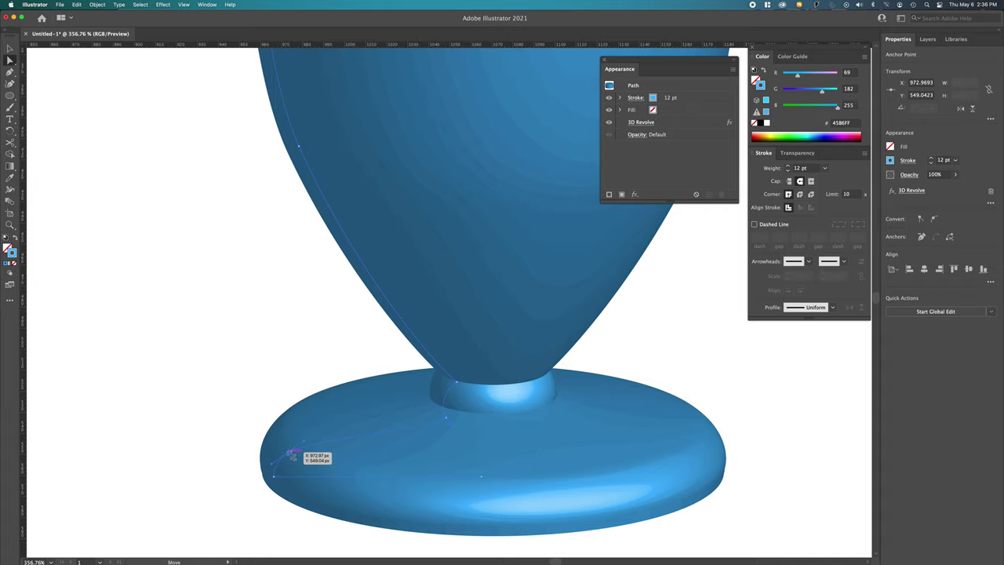
pyautogui.moveTo(290, 453); pyautogui.dragTo(292, 464)
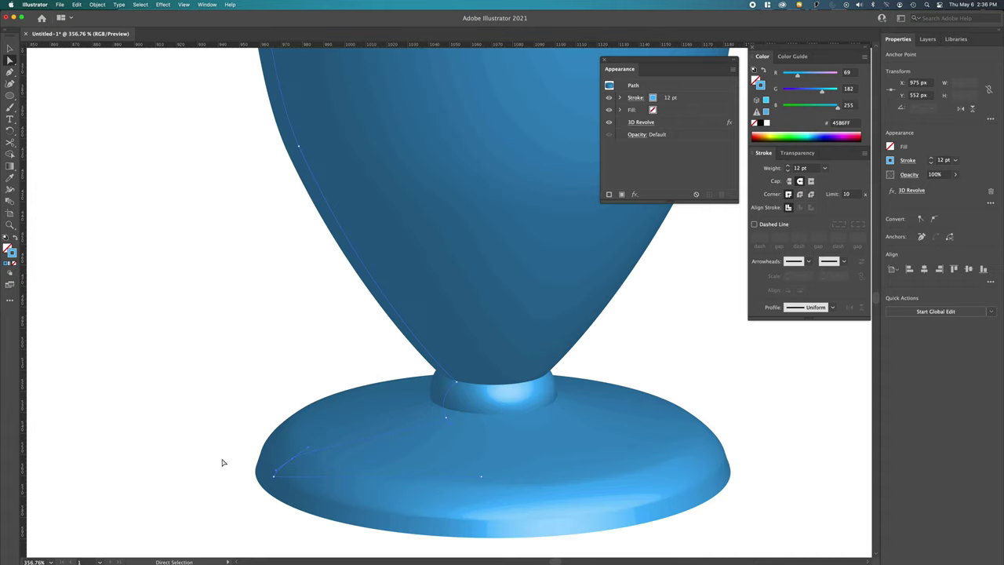
pyautogui.click(274, 475)
pyautogui.moveTo(275, 477); pyautogui.dragTo(403, 459)
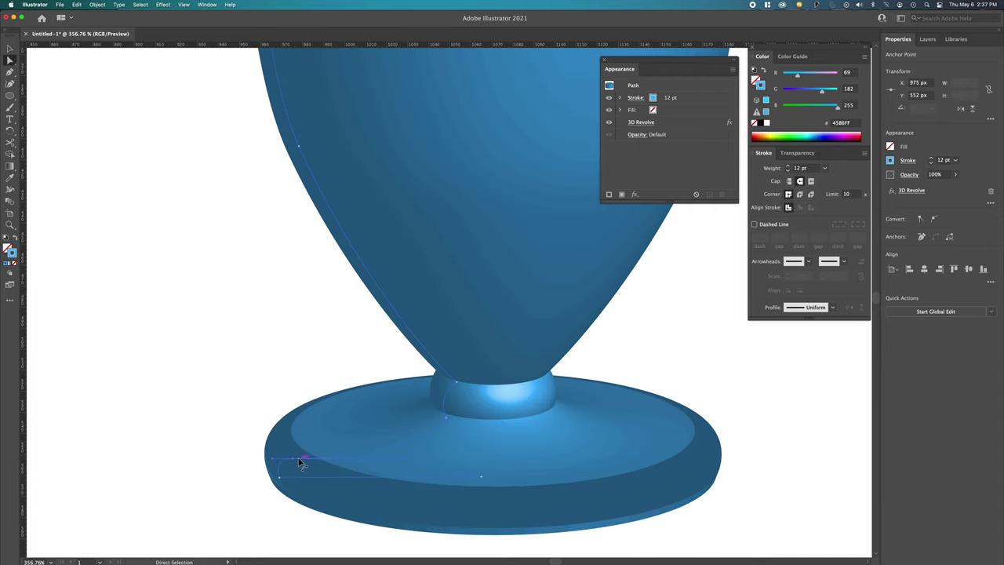
pyautogui.moveTo(292, 462); pyautogui.dragTo(267, 451)
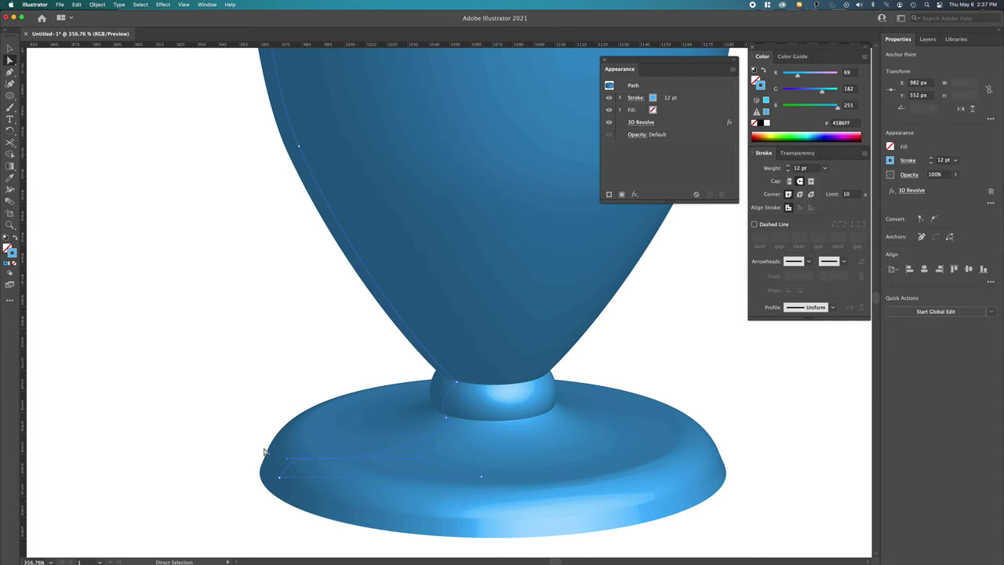
pyautogui.click(229, 459)
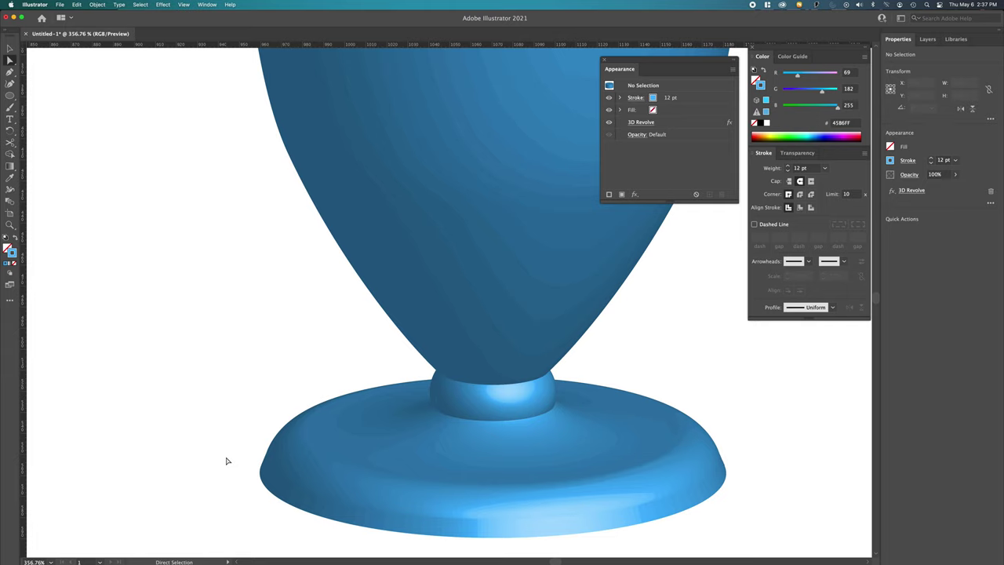
pyautogui.press('super+minus')
pyautogui.press('super+minus')
pyautogui.press('super+minus')
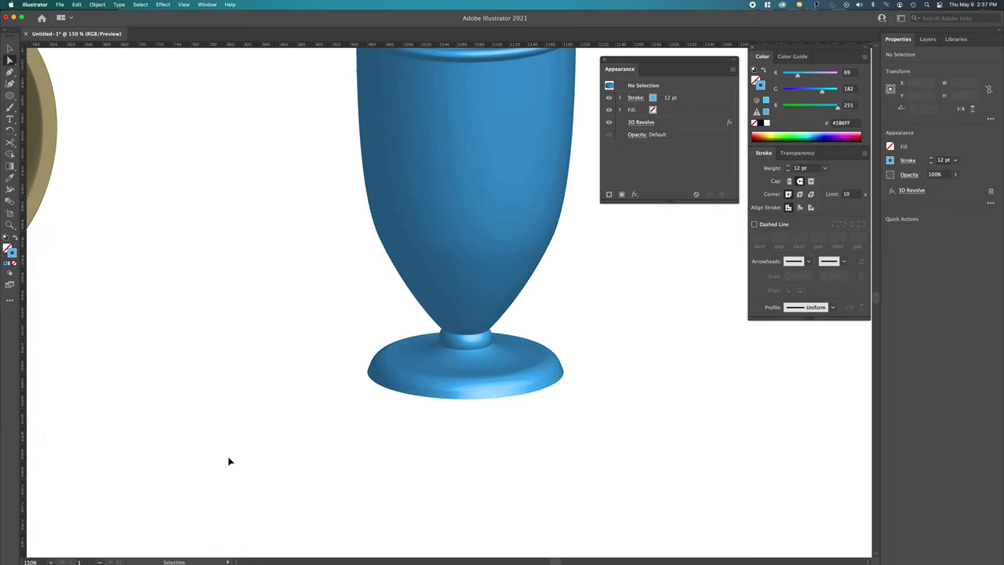
# Draw a curved handle path with the Pen tool right of the goblet
pyautogui.moveTo(266, 433); pyautogui.dragTo(164, 469)
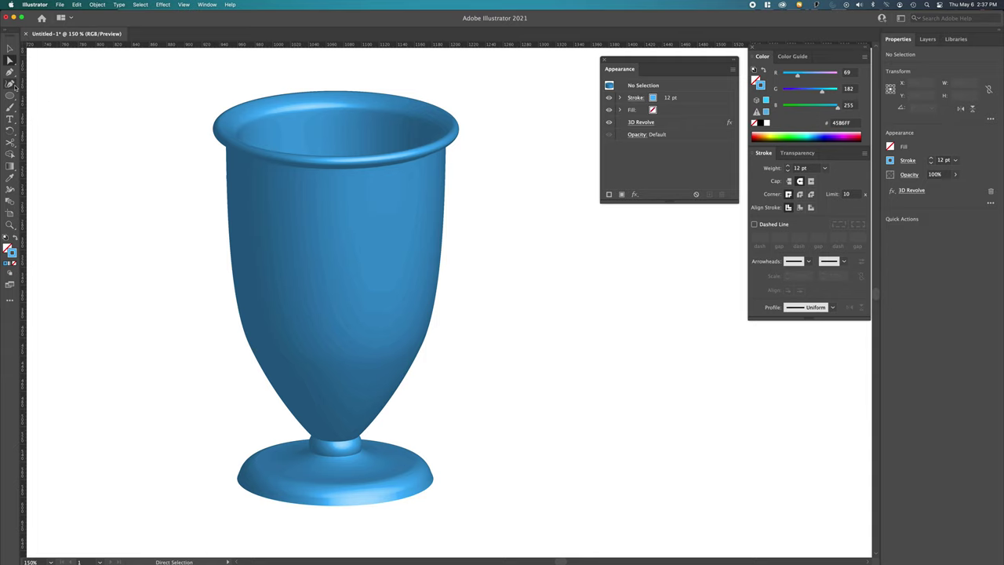
pyautogui.click(10, 72)
pyautogui.moveTo(466, 190); pyautogui.dragTo(412, 184)
pyautogui.click(418, 183)
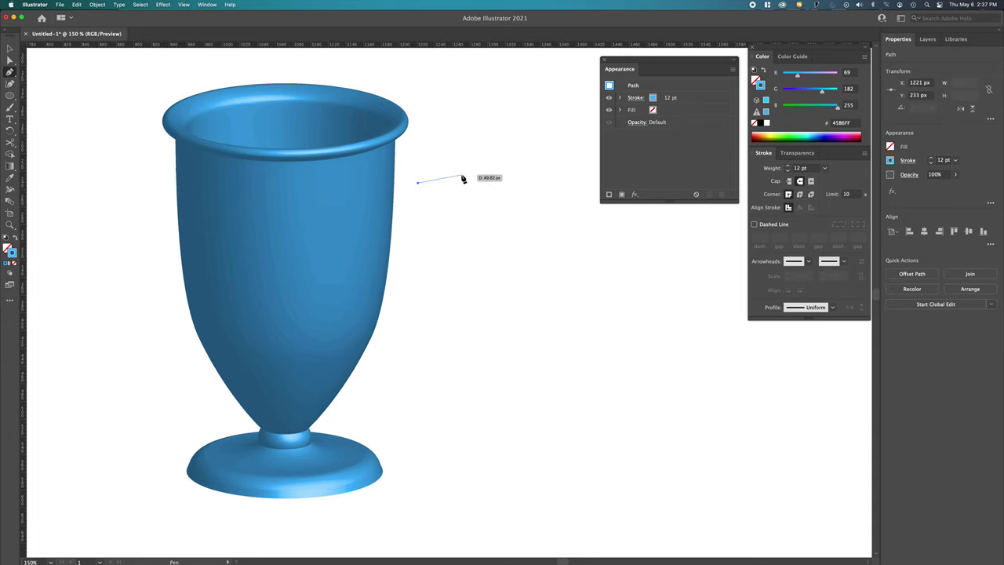
pyautogui.moveTo(475, 177); pyautogui.dragTo(495, 170)
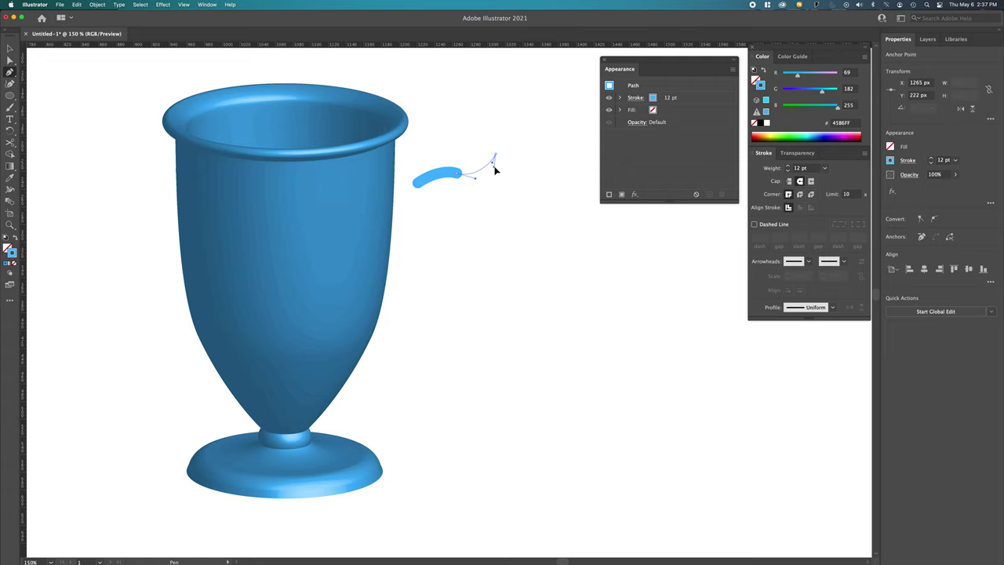
pyautogui.moveTo(495, 169)
pyautogui.mouseDown()
pyautogui.moveTo(484, 273)
pyautogui.moveTo(424, 314)
pyautogui.mouseUp()
pyautogui.moveTo(422, 312); pyautogui.dragTo(13, 58)
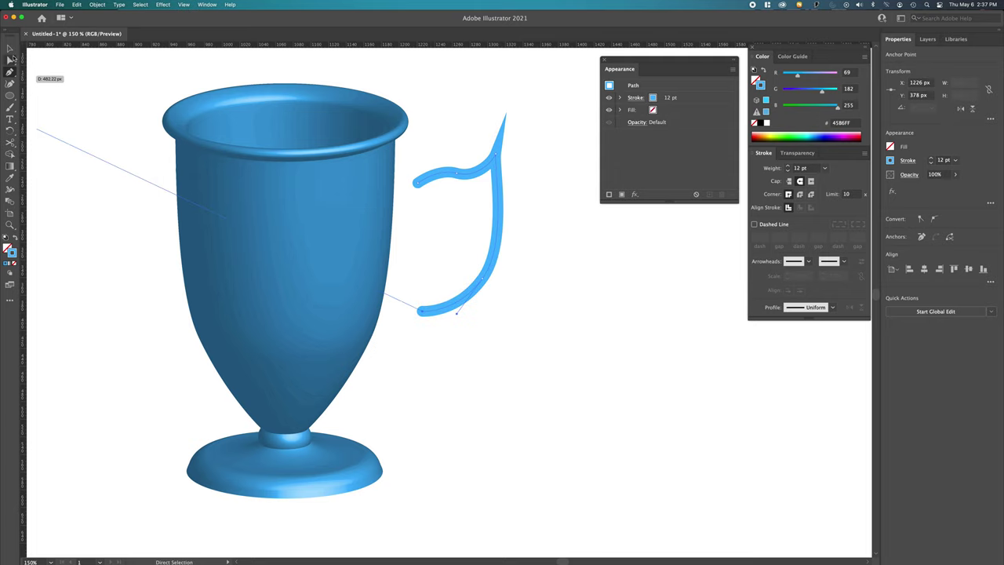
# Set the handle path's stroke corner to Round Join
pyautogui.click(10, 48)
pyautogui.click(415, 179)
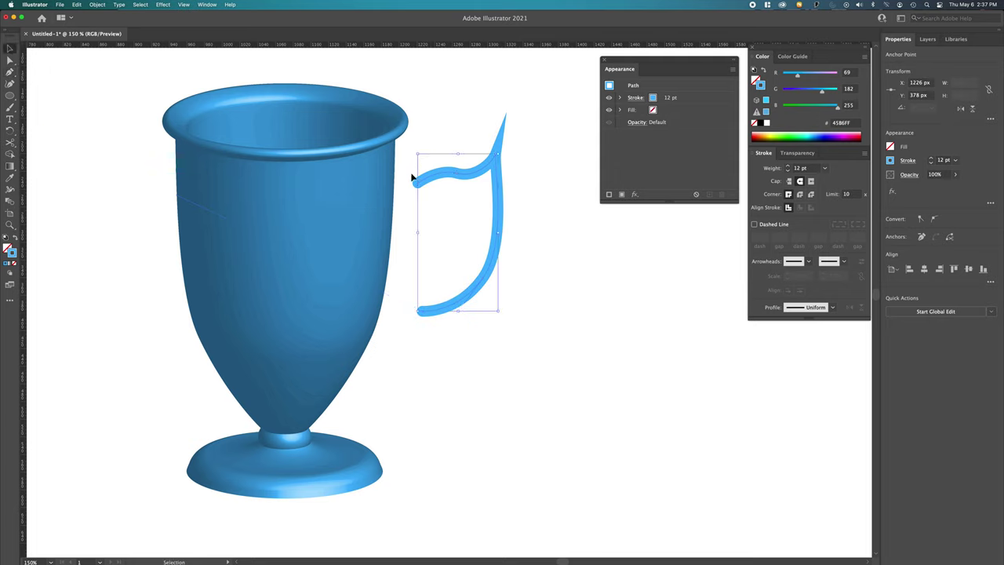
pyautogui.click(799, 194)
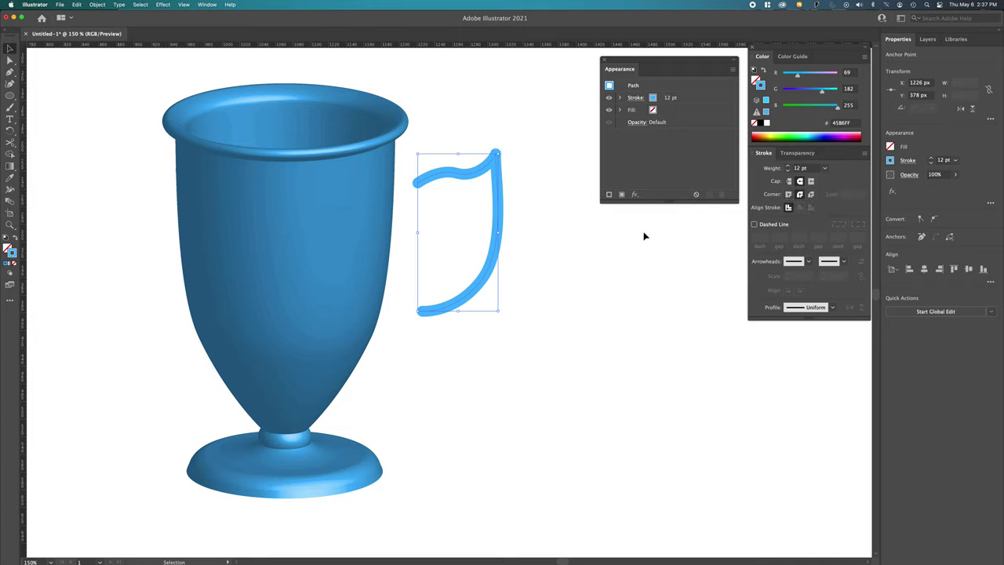
# Try a 3D Revolve on the handle, then cancel it
pyautogui.click(161, 5)
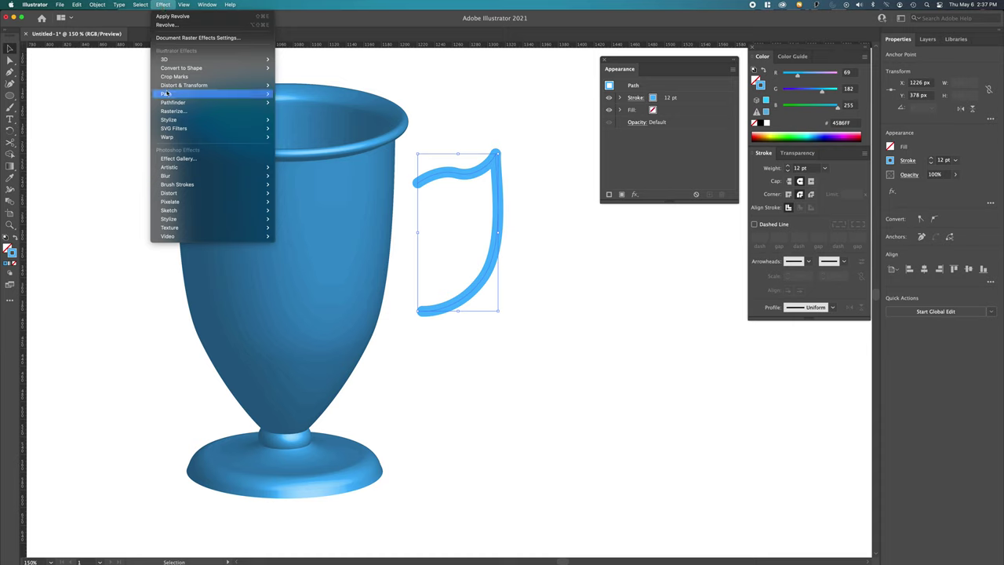
pyautogui.moveTo(259, 60)
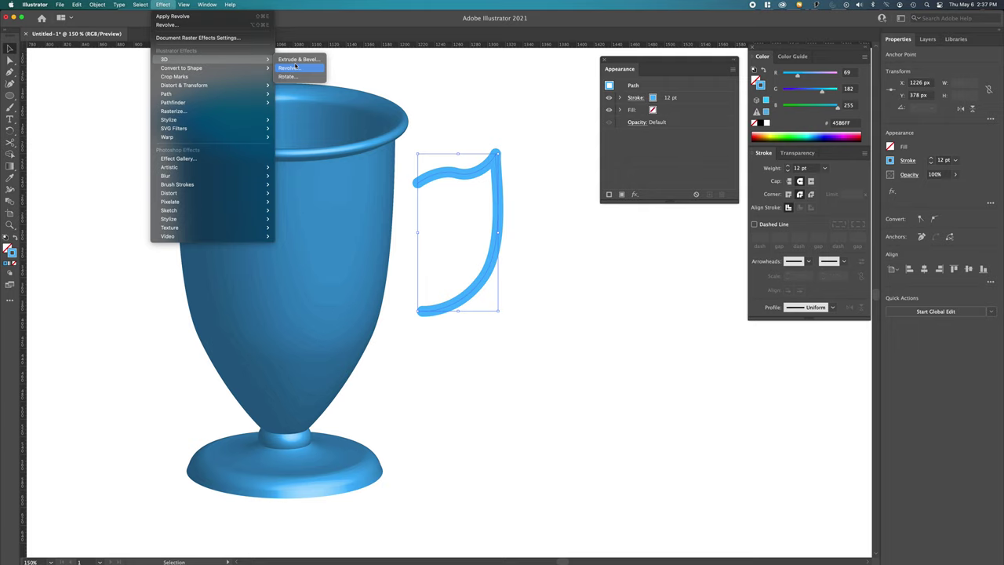
pyautogui.click(292, 68)
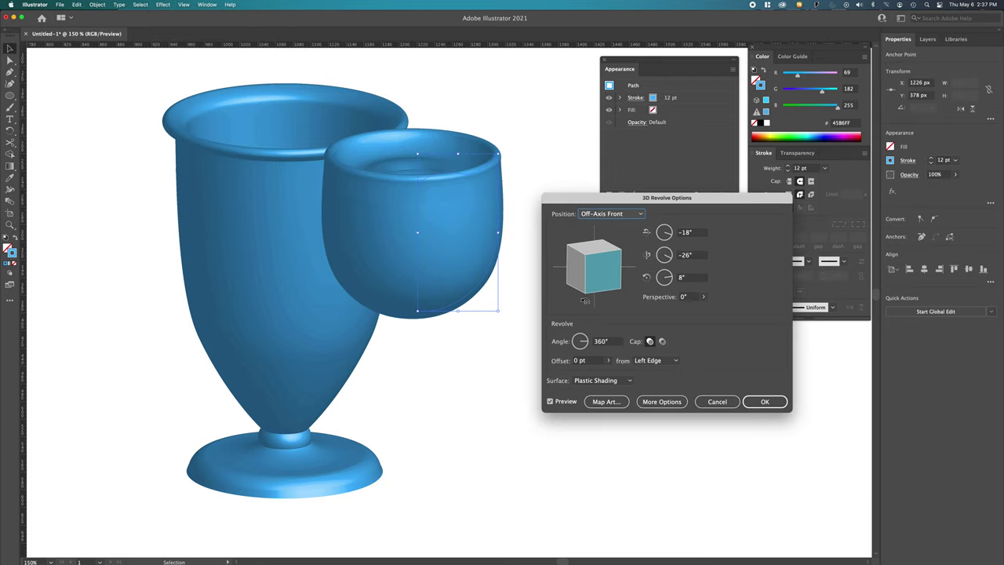
pyautogui.click(718, 401)
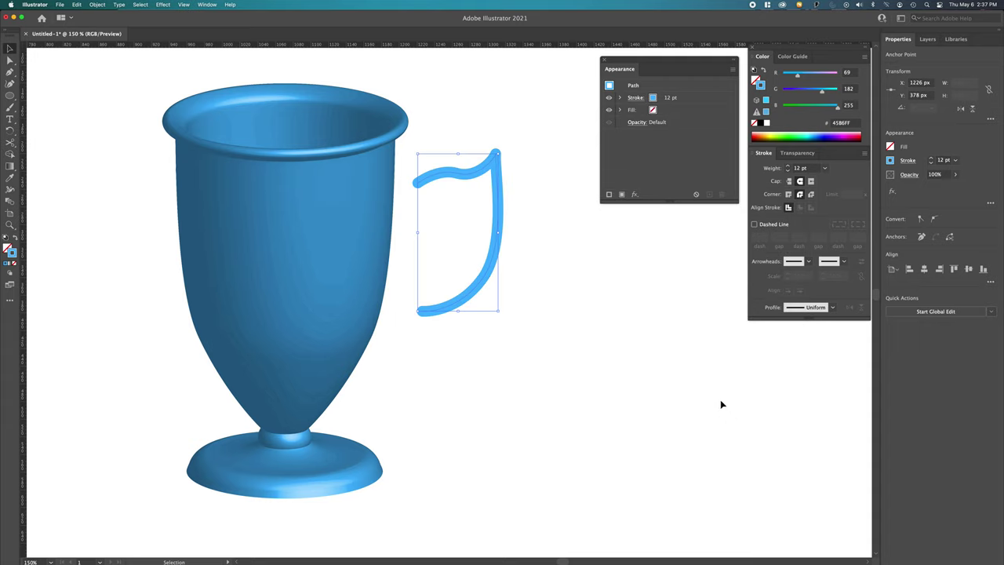
# Apply 3D Extrude & Bevel to the handle with 20 pt depth and Rounded bevel
pyautogui.click(170, 6)
pyautogui.moveTo(196, 59)
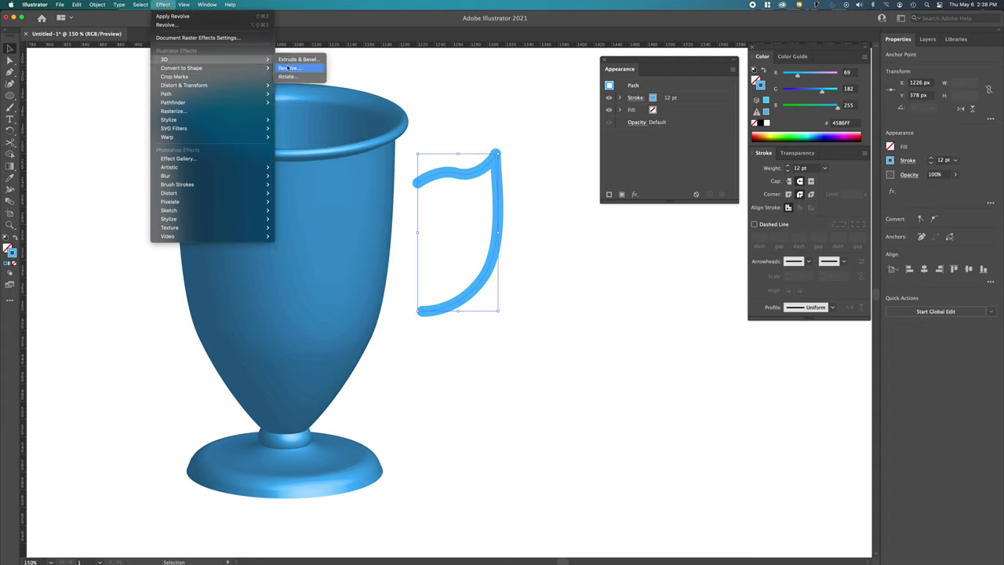
pyautogui.click(291, 60)
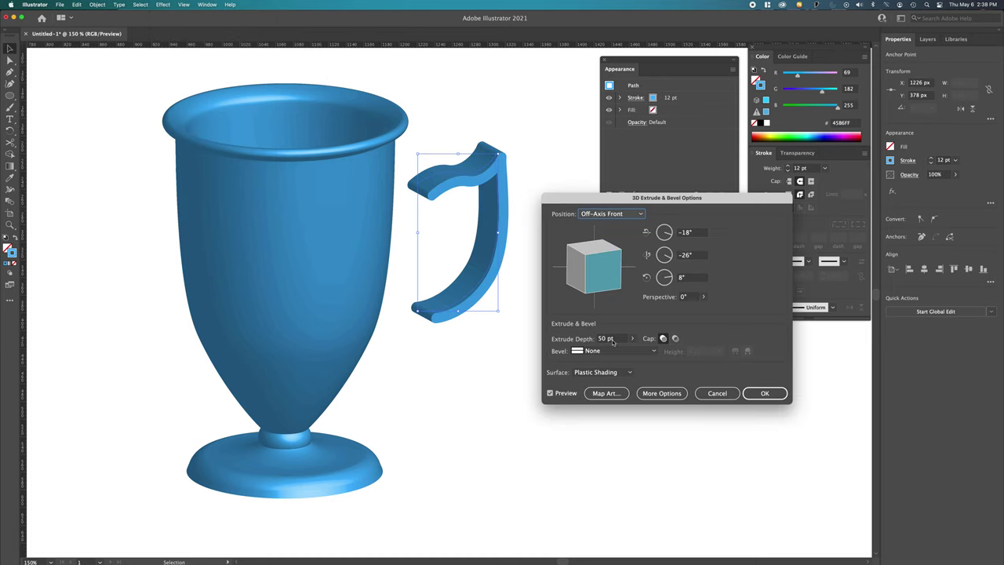
pyautogui.click(603, 339)
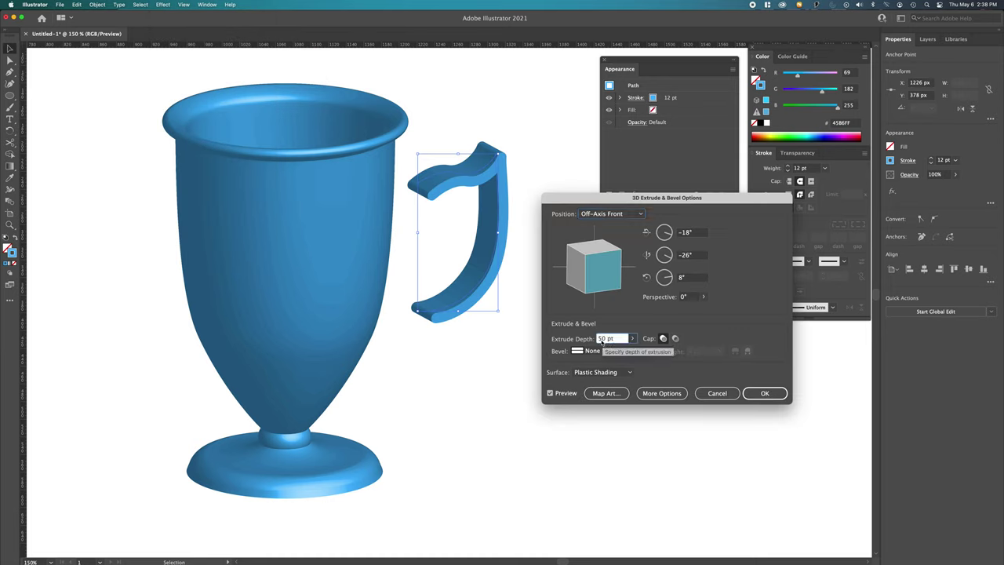
pyautogui.write('20')
pyautogui.click(616, 352)
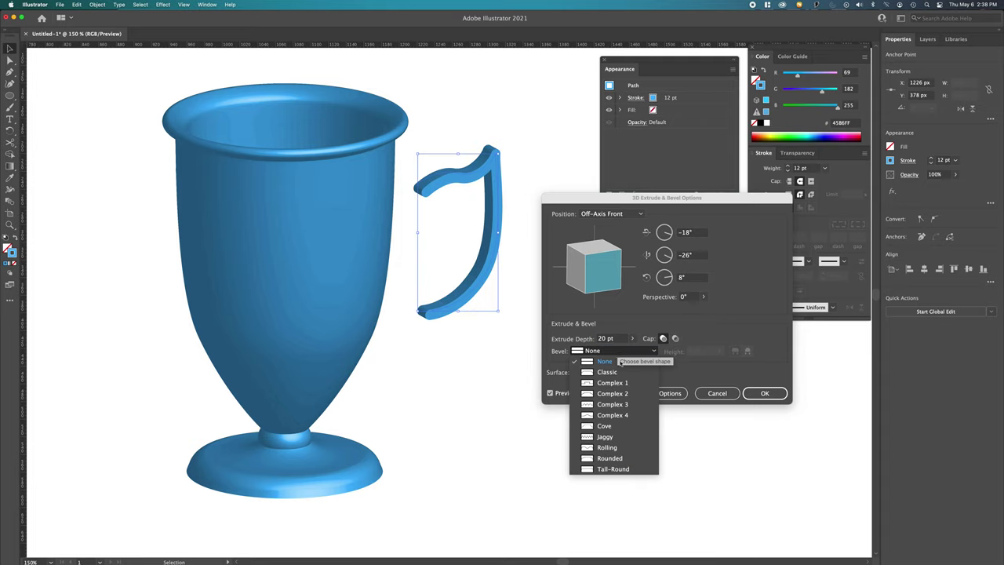
pyautogui.click(630, 459)
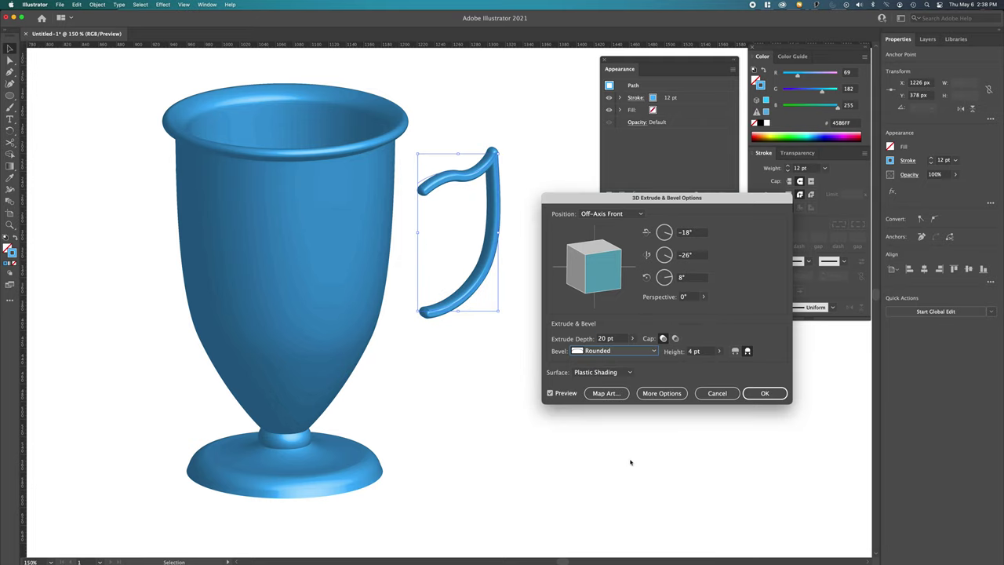
# Set the handle's extrusion depth to 35 pt and confirm the 3D settings
pyautogui.doubleClick(605, 338)
pyautogui.write('30')
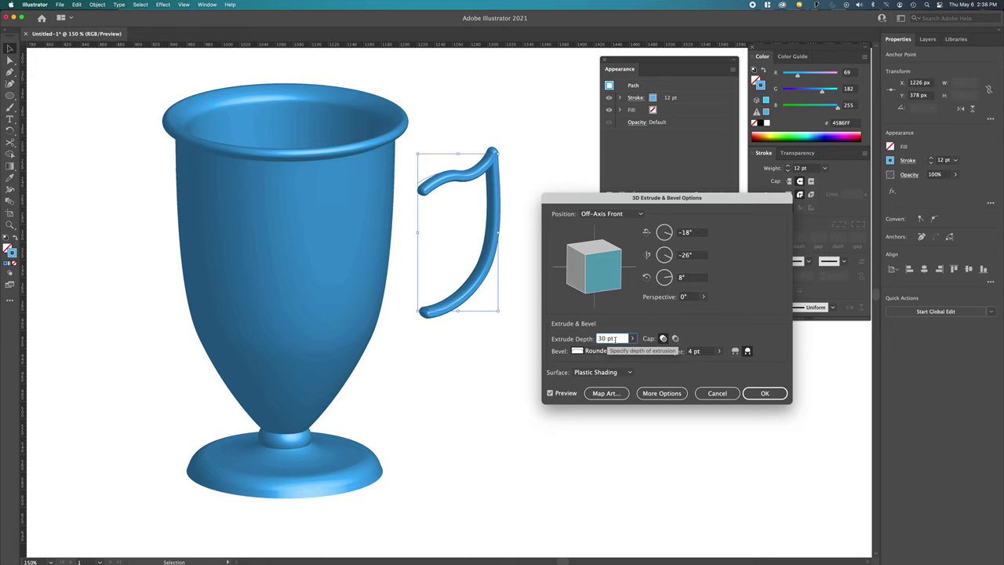
pyautogui.press('Tab')
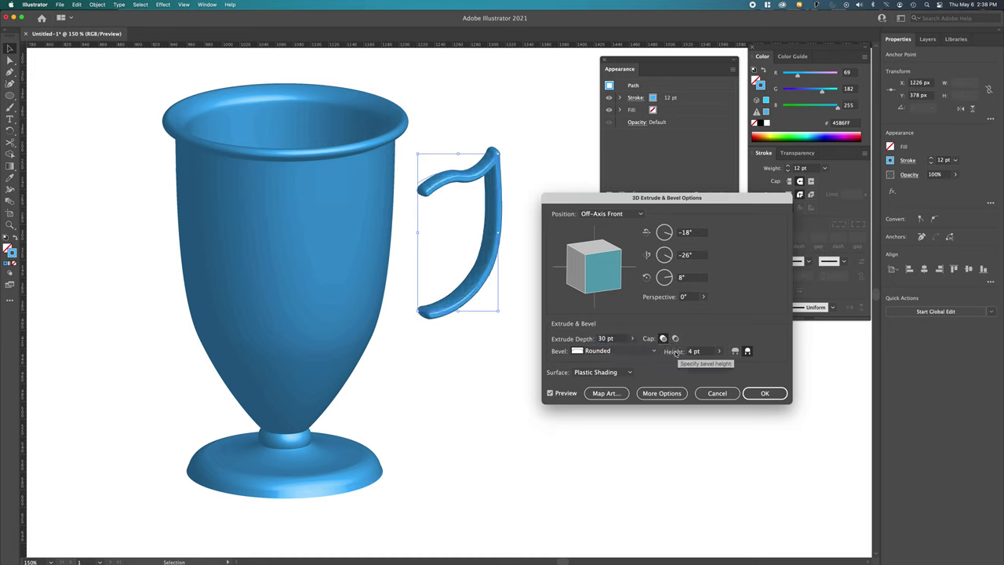
pyautogui.click(603, 339)
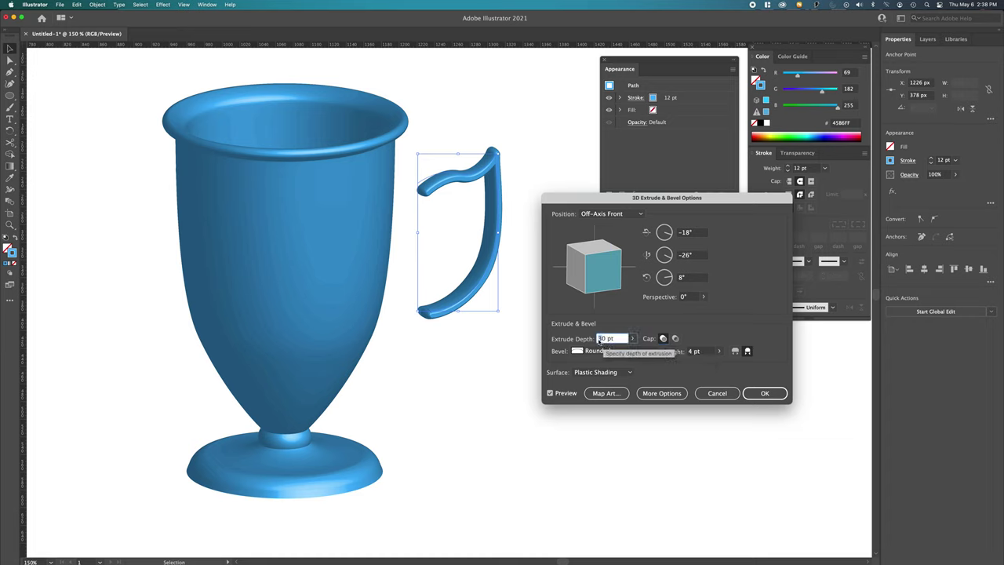
pyautogui.write('4')
pyautogui.press('Tab')
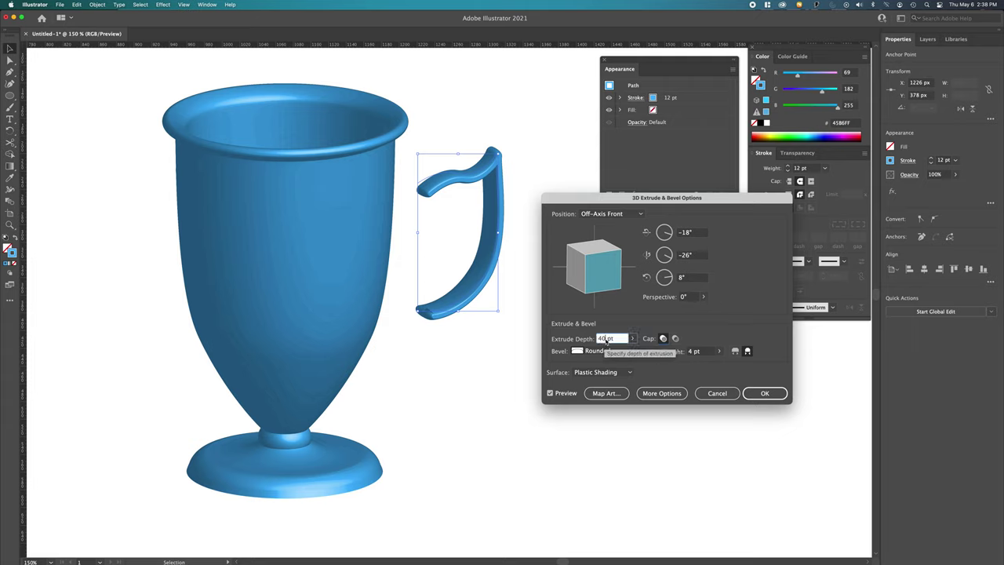
pyautogui.write('35')
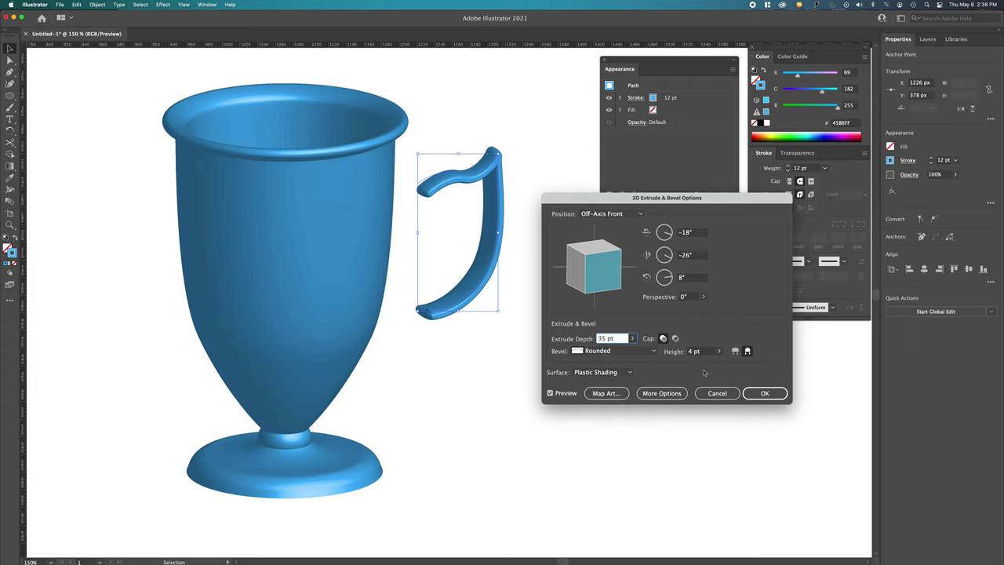
pyautogui.click(762, 393)
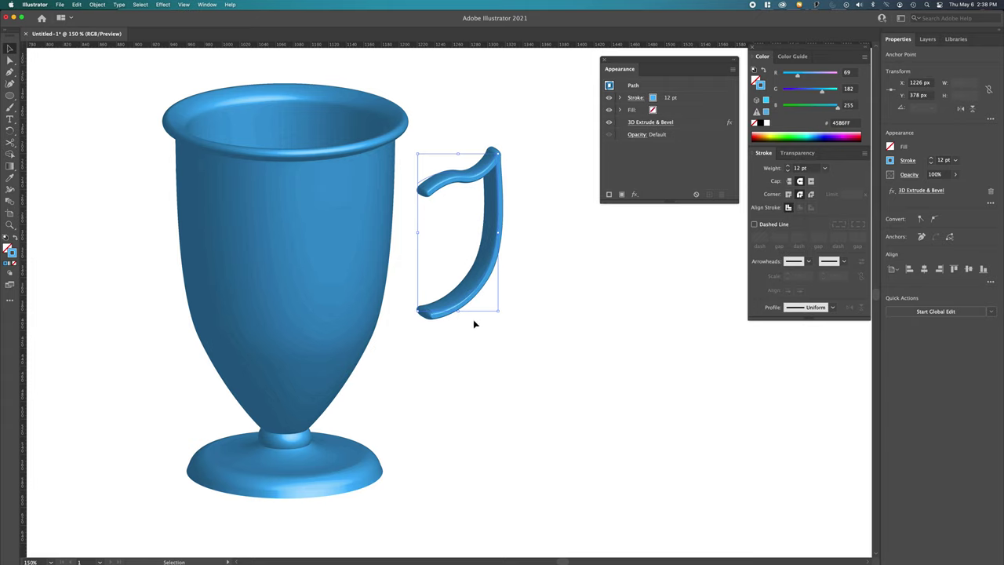
# Scale the 3D handle up and move it left onto the goblet's cup
pyautogui.moveTo(498, 311); pyautogui.dragTo(543, 371)
pyautogui.moveTo(494, 346); pyautogui.dragTo(466, 348)
pyautogui.moveTo(450, 303); pyautogui.dragTo(443, 301)
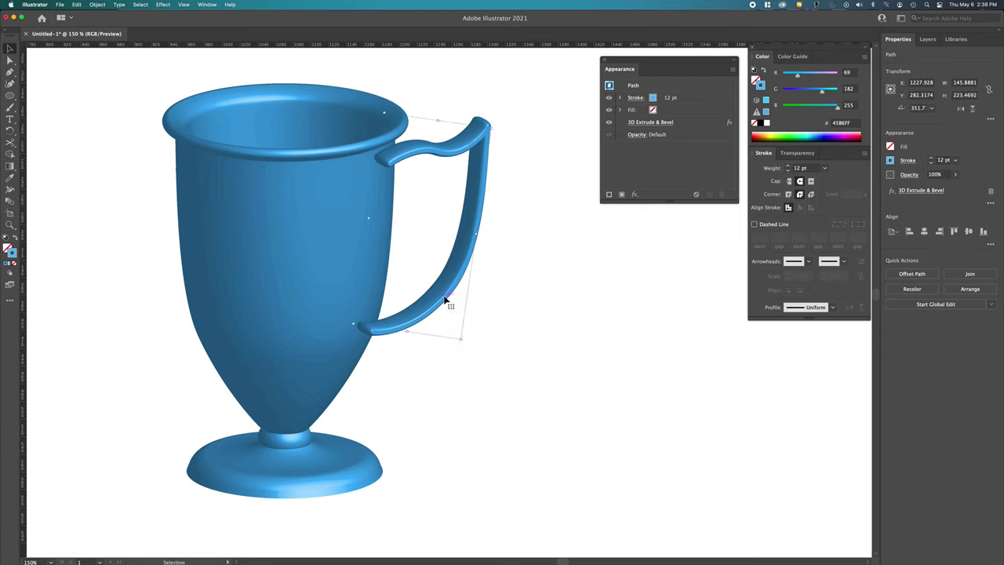
pyautogui.press('super+h')
pyautogui.press('super+h')
pyautogui.click(275, 184)
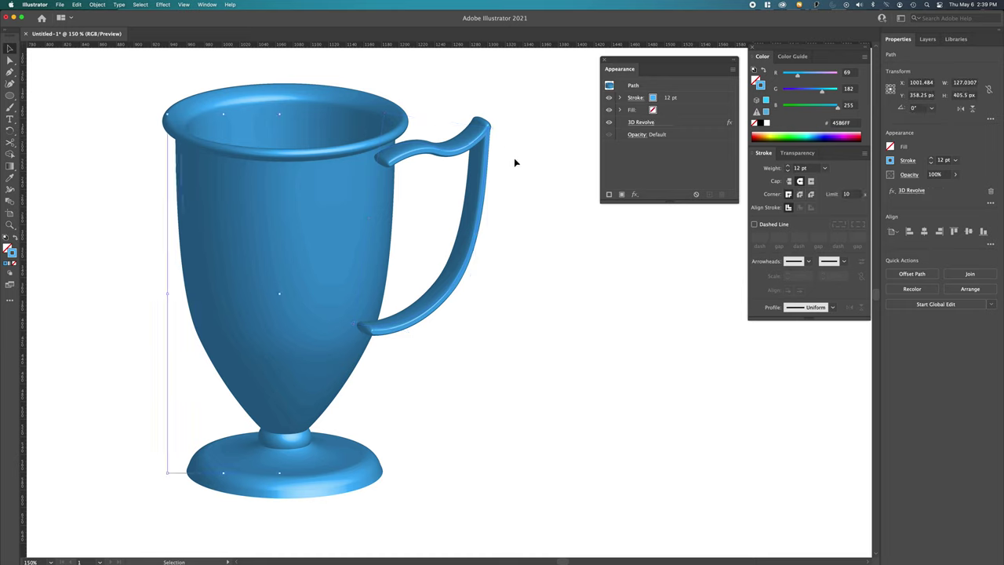
# Rotate the handle's 3D extrusion via the preview cube to face the viewer
pyautogui.click(463, 153)
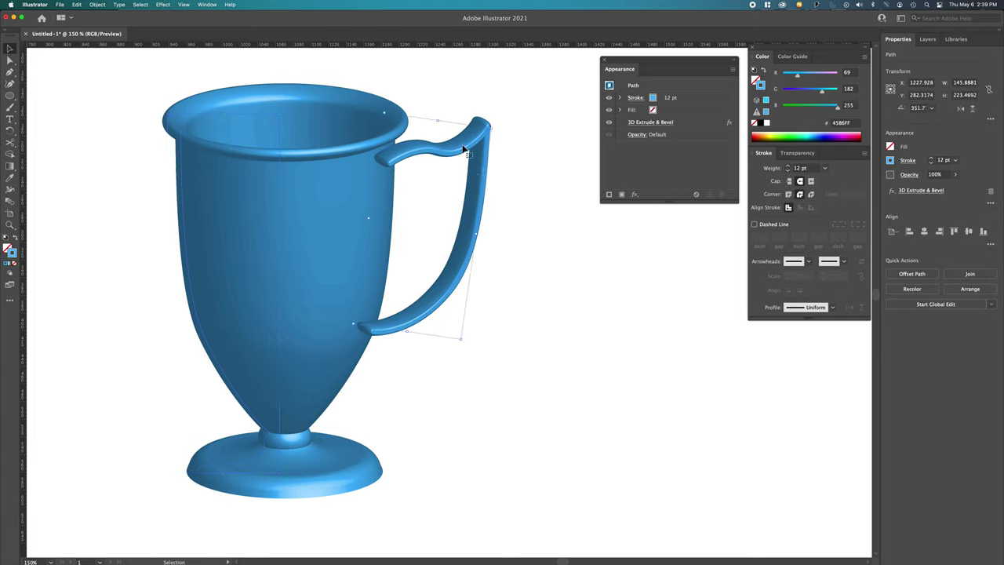
pyautogui.click(642, 124)
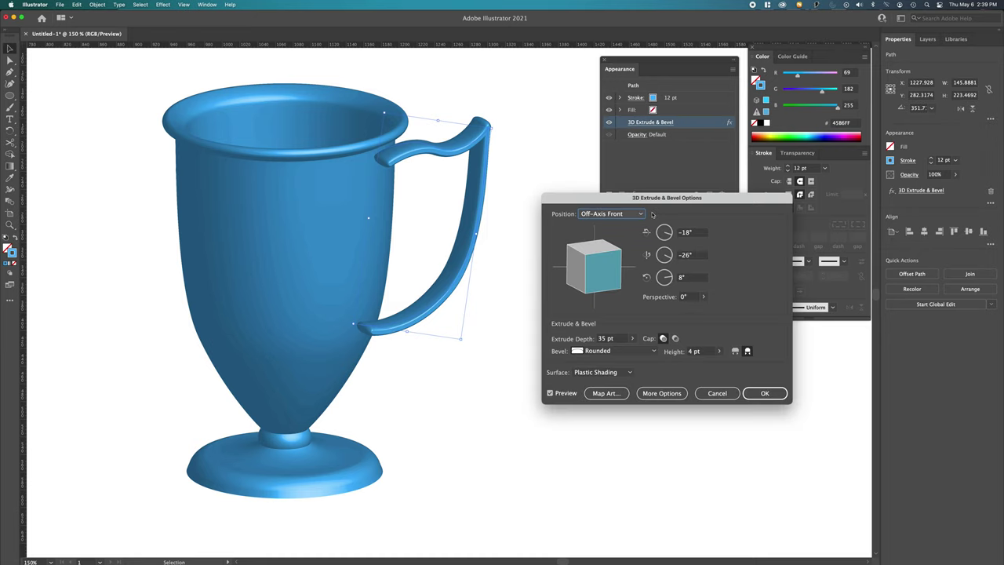
pyautogui.moveTo(590, 278); pyautogui.dragTo(574, 276)
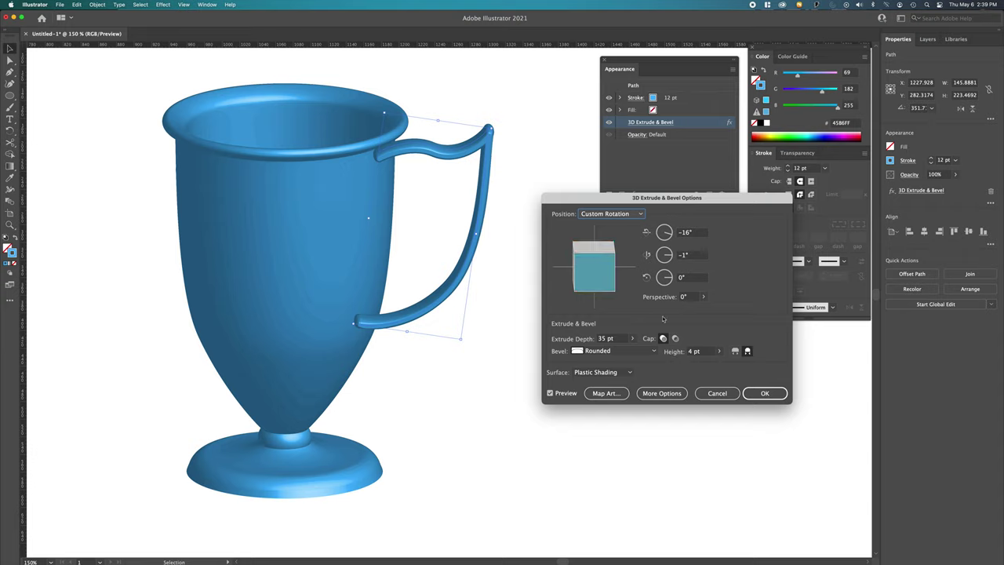
pyautogui.click(765, 393)
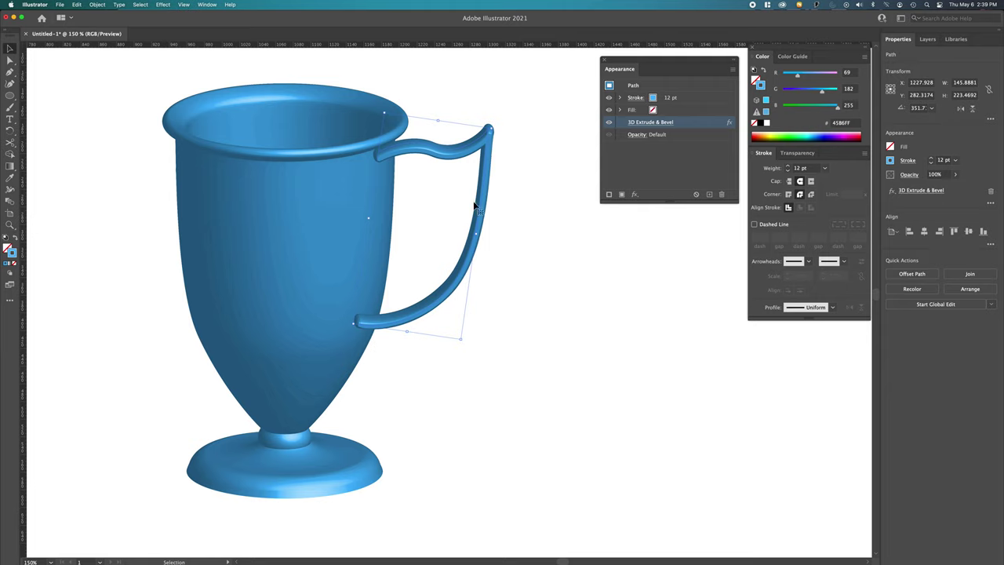
pyautogui.press('super+h')
# Duplicate the handle to the right and reflect the copy across a vertical axis
pyautogui.moveTo(440, 301); pyautogui.dragTo(600, 432)
pyautogui.rightClick(601, 425)
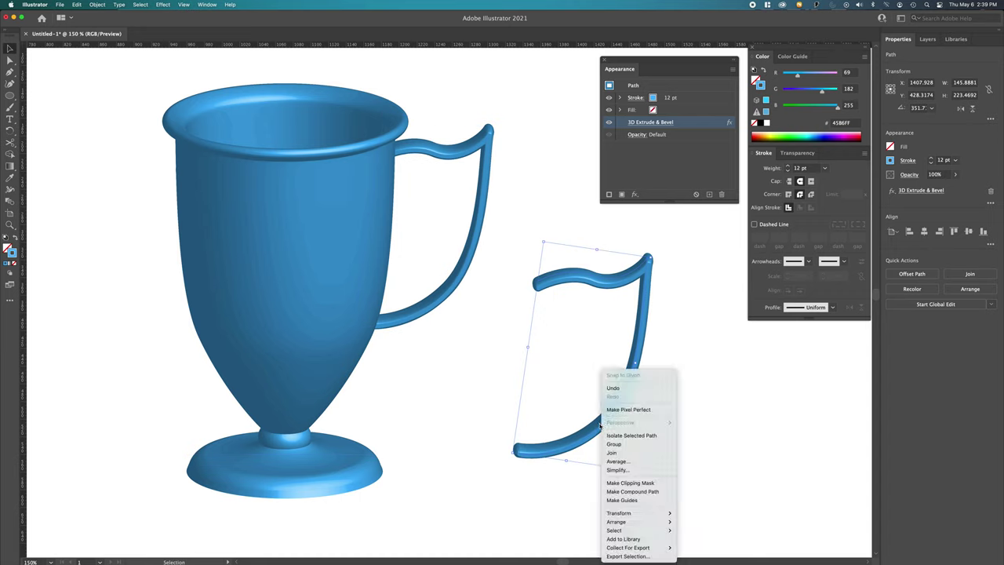
pyautogui.moveTo(622, 523)
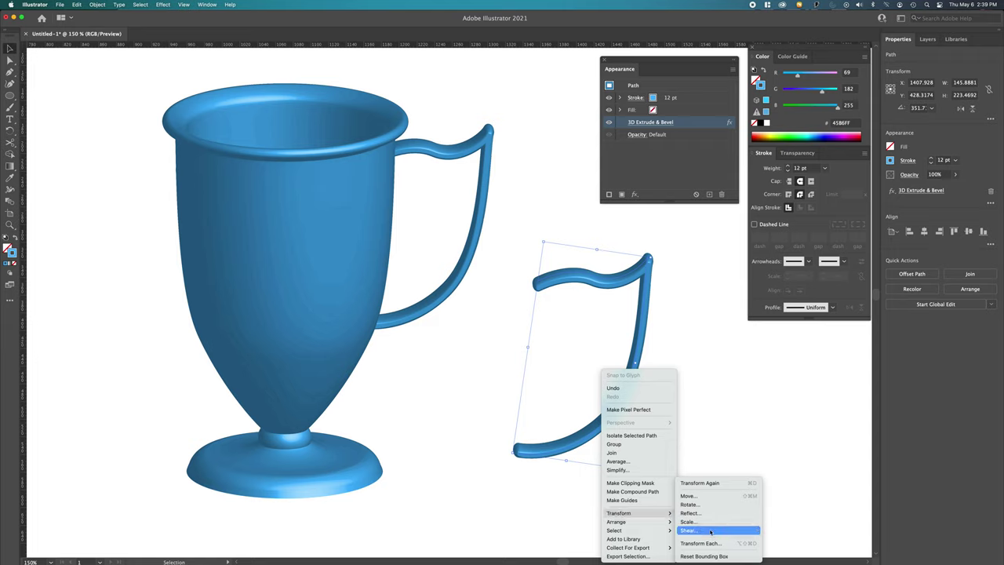
pyautogui.click(706, 513)
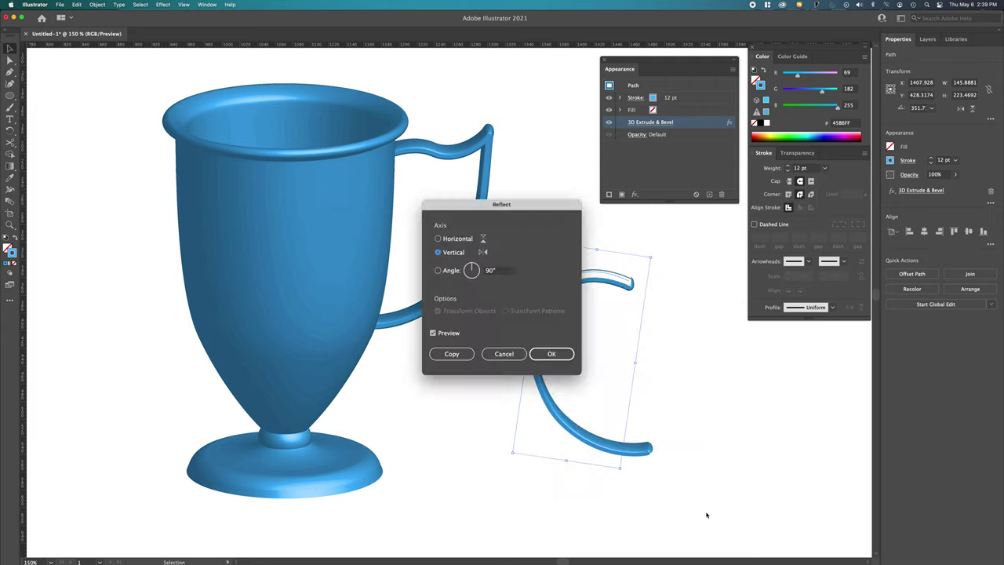
pyautogui.click(541, 355)
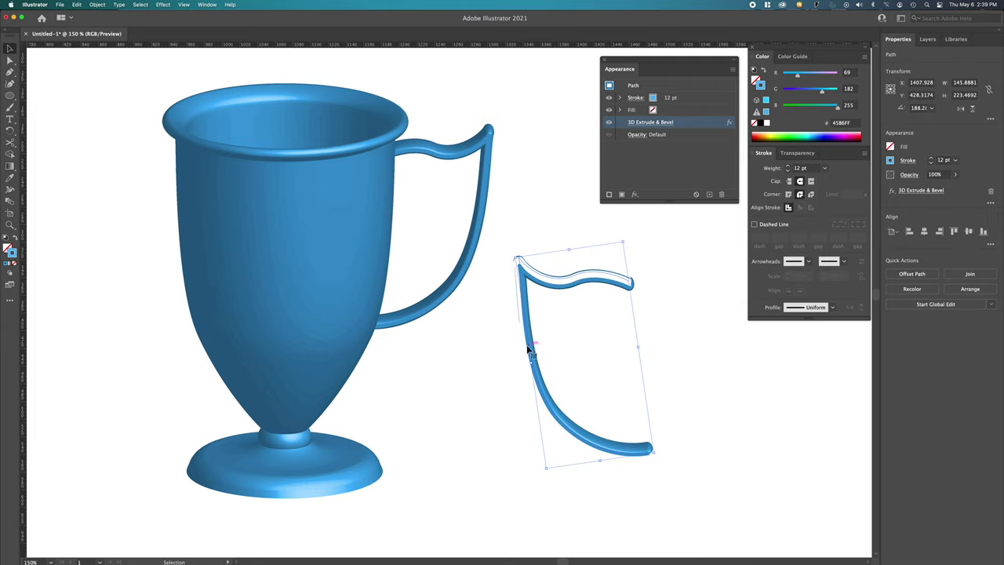
pyautogui.click(481, 361)
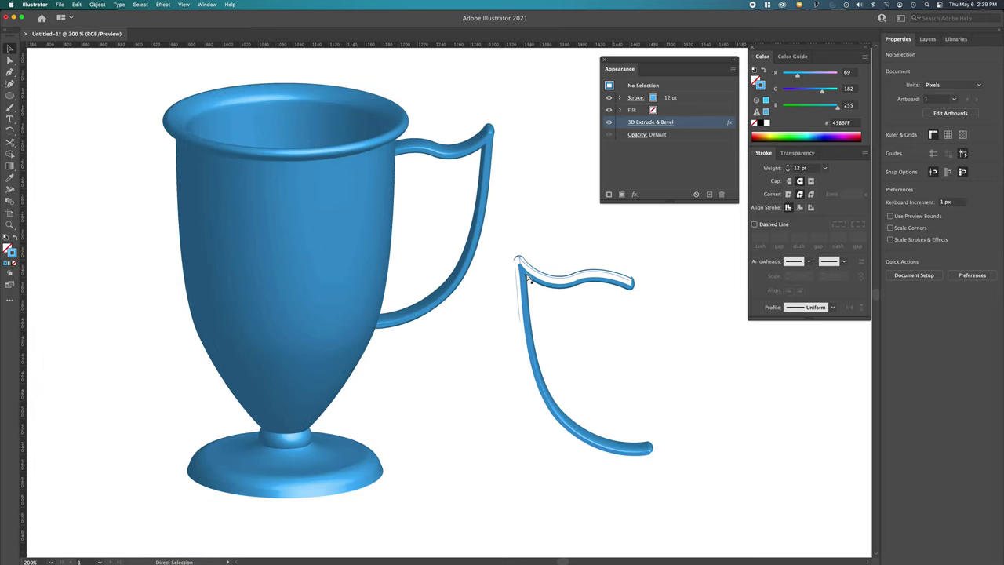
# Try a 5 pt bevel height, discard it, and select the mirrored handle copy
pyautogui.click(635, 123)
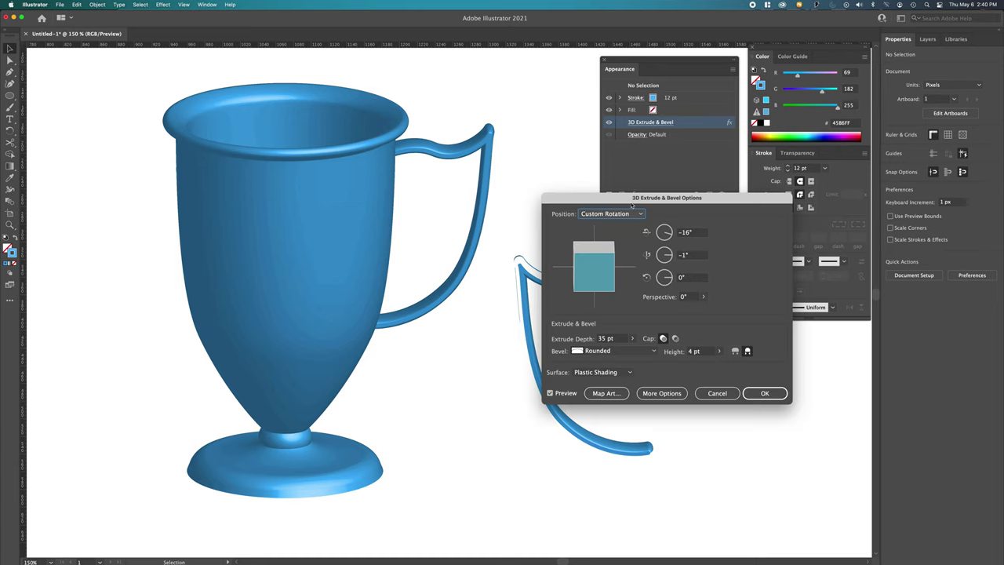
pyautogui.moveTo(634, 199); pyautogui.dragTo(761, 207)
pyautogui.click(846, 360)
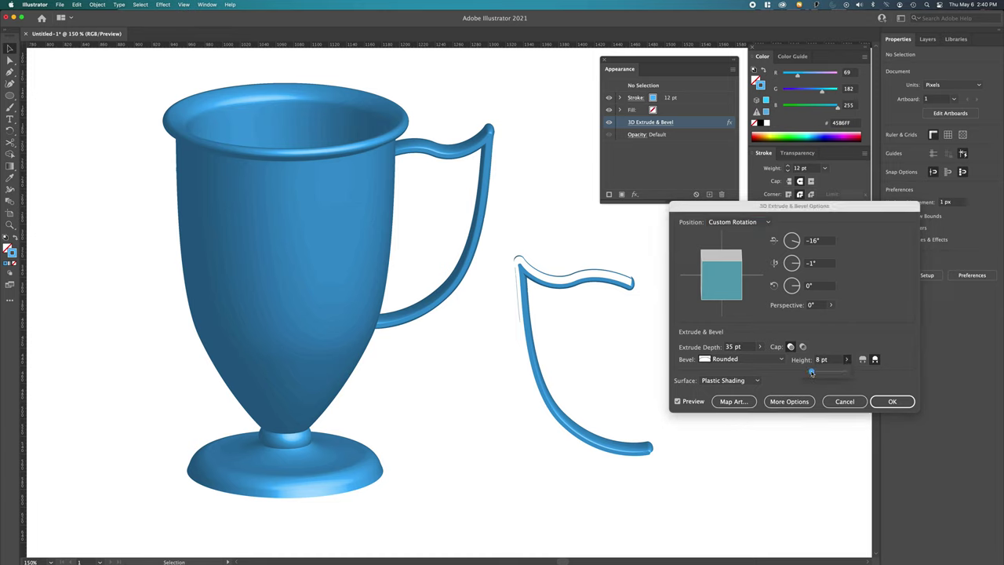
pyautogui.moveTo(812, 373); pyautogui.dragTo(810, 372)
pyautogui.click(862, 360)
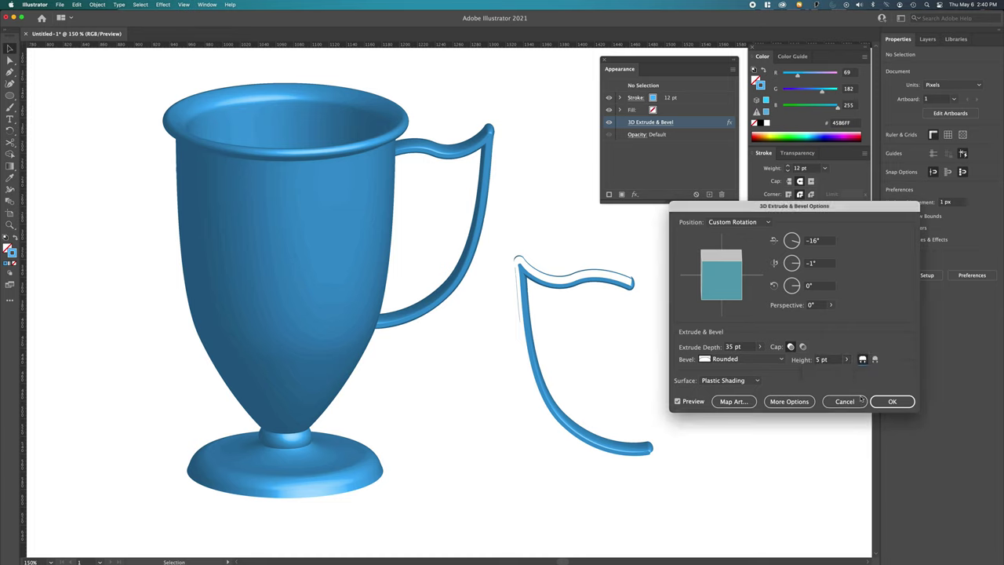
pyautogui.click(858, 402)
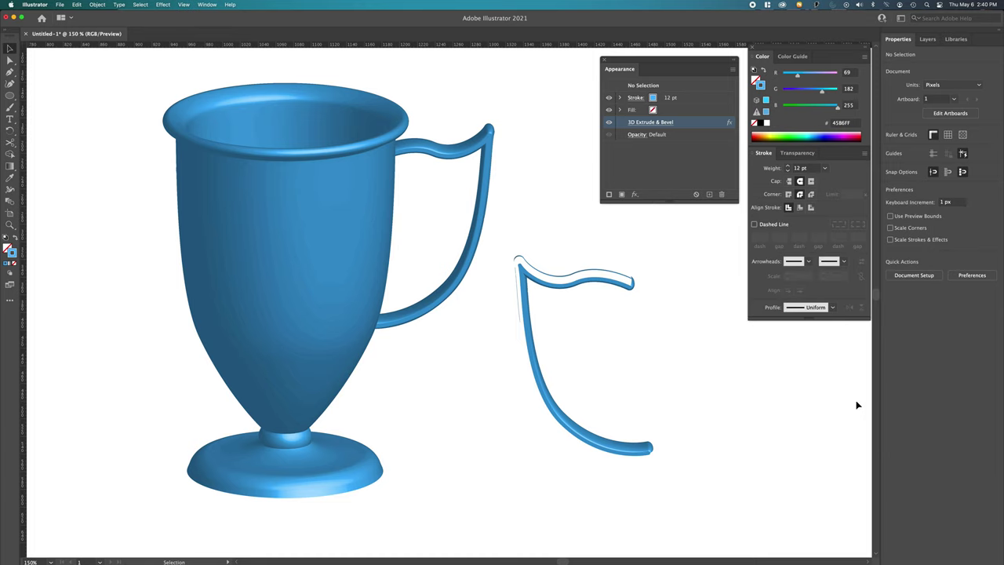
pyautogui.click(530, 338)
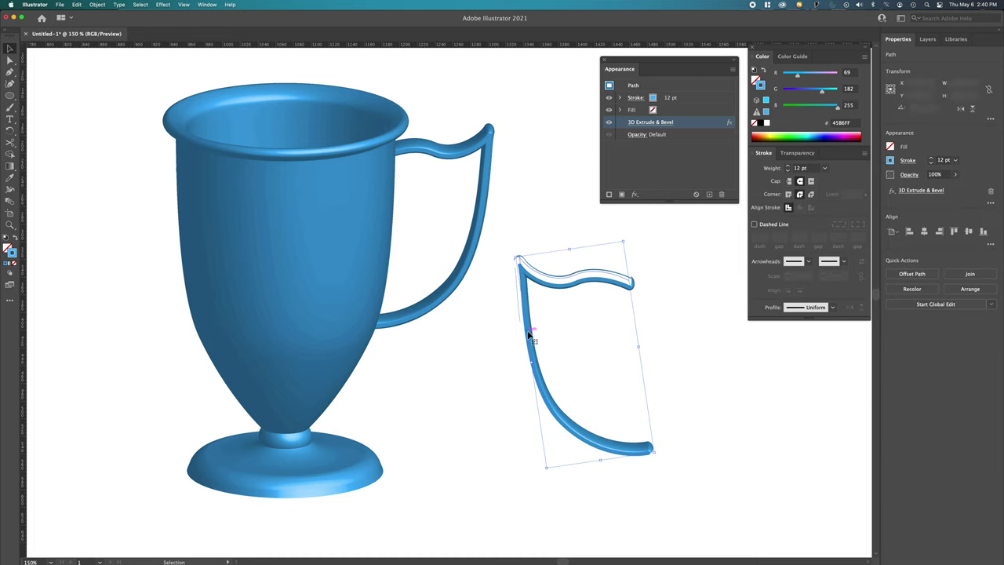
# In the copy's 3D options, set the rounded bevel to extend inward
pyautogui.click(653, 123)
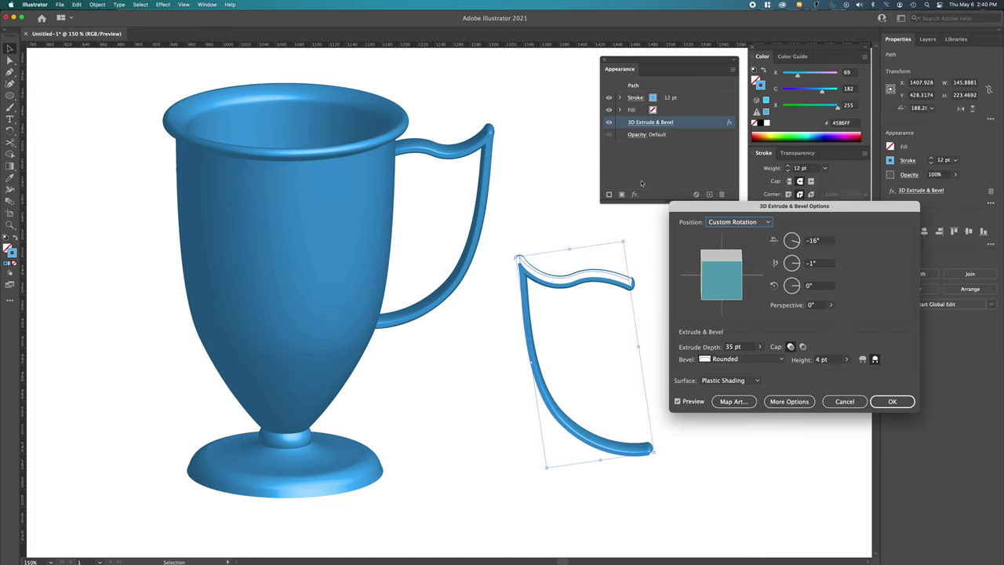
pyautogui.click(846, 359)
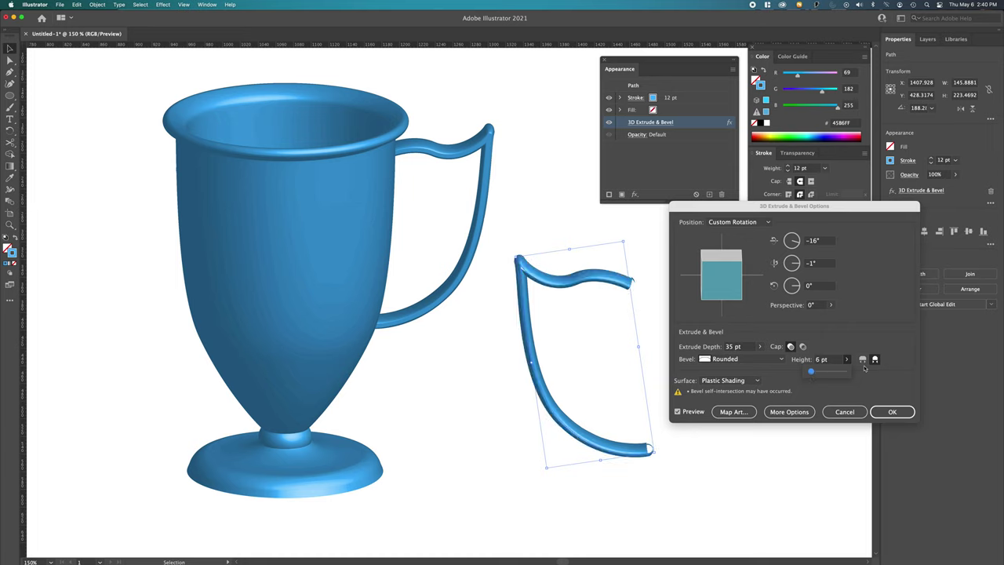
pyautogui.click(863, 359)
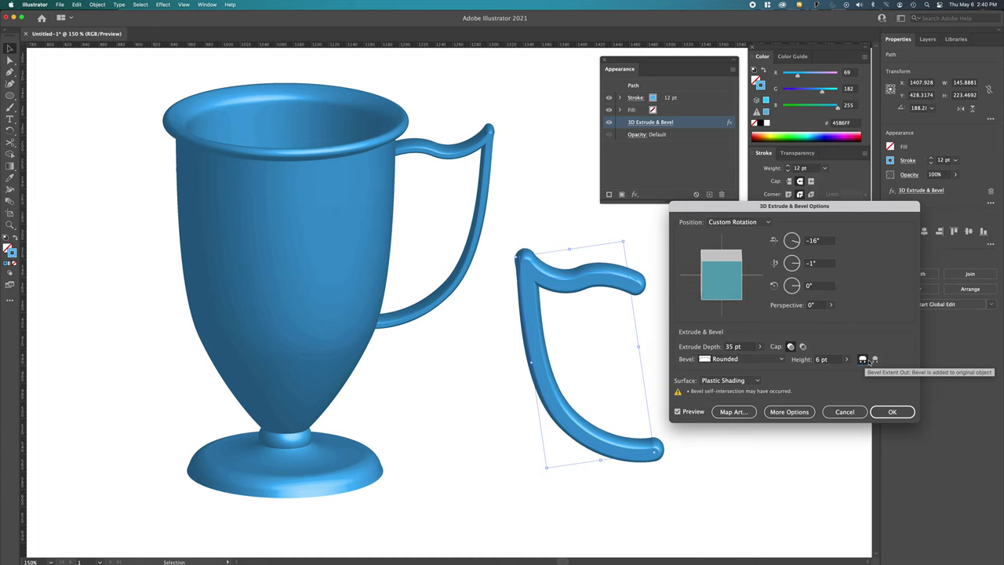
pyautogui.click(875, 359)
# Set the mirrored handle's extrusion depth to 34 pt
pyautogui.click(729, 347)
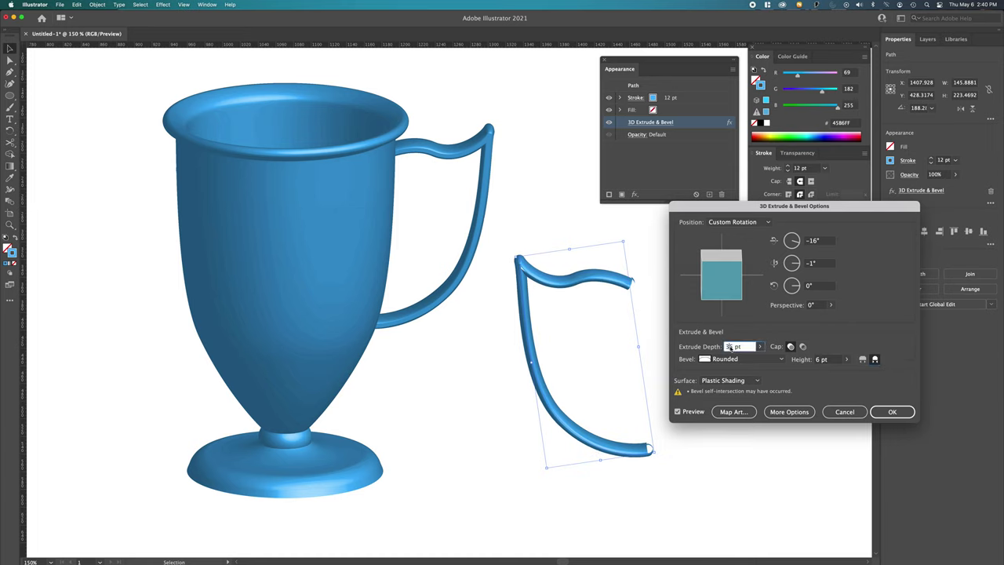
pyautogui.press('Up')
pyautogui.press('Tab')
pyautogui.click(759, 346)
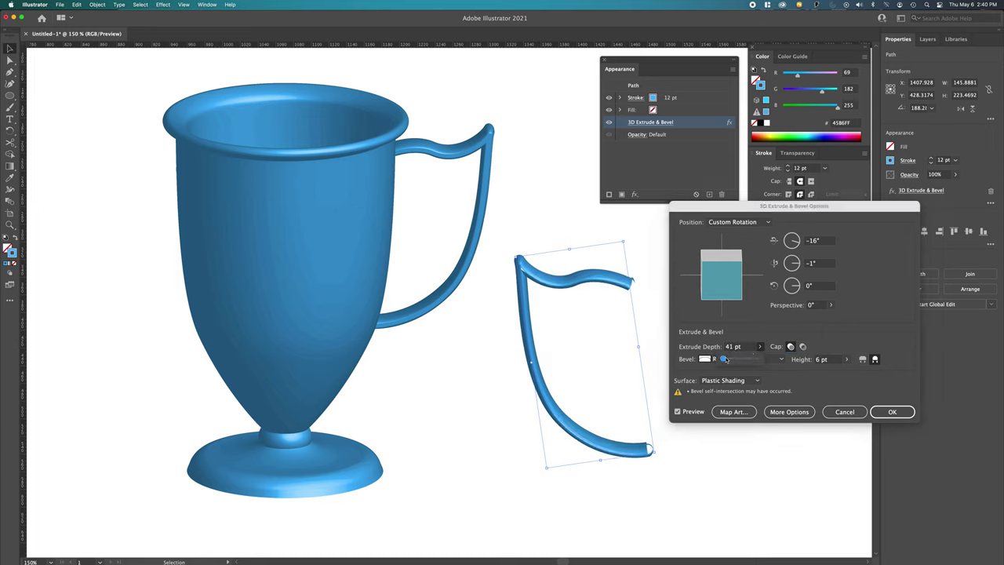
pyautogui.moveTo(725, 358); pyautogui.dragTo(723, 359)
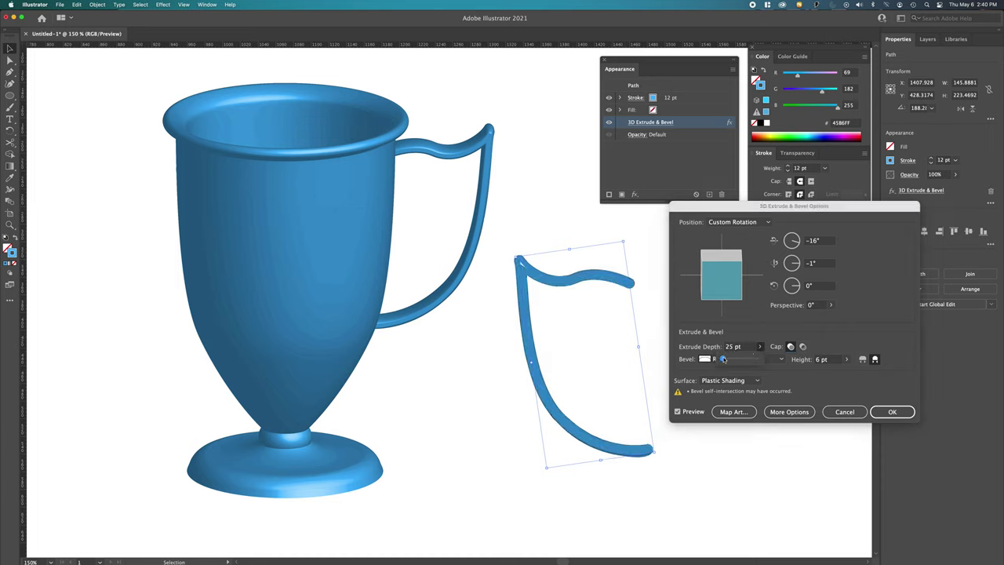
pyautogui.click(728, 347)
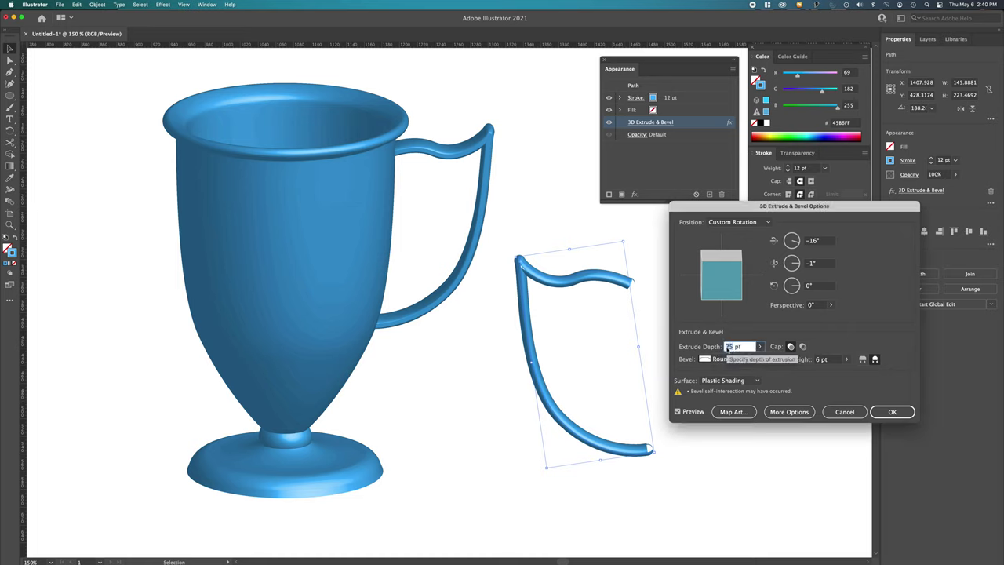
pyautogui.write('34')
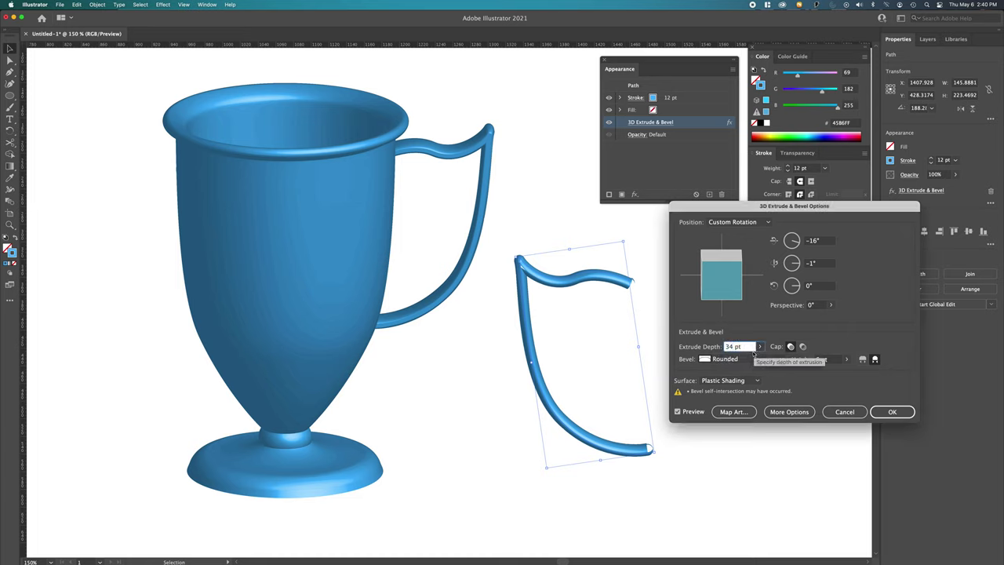
pyautogui.press('Tab')
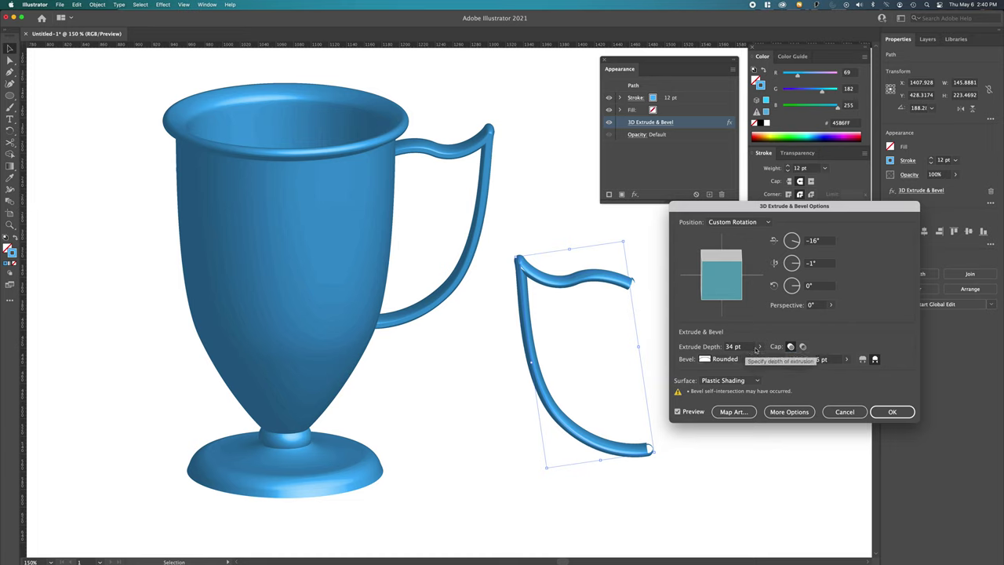
pyautogui.click(731, 348)
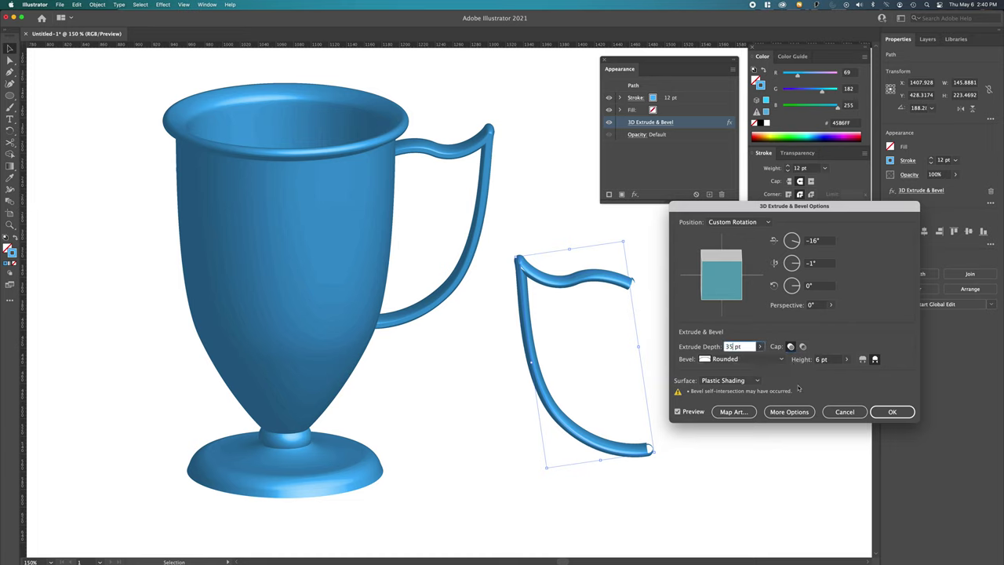
# Apply the 3D settings and move the copied handle to the cup's left, aligned with a horizontal guide
pyautogui.click(890, 409)
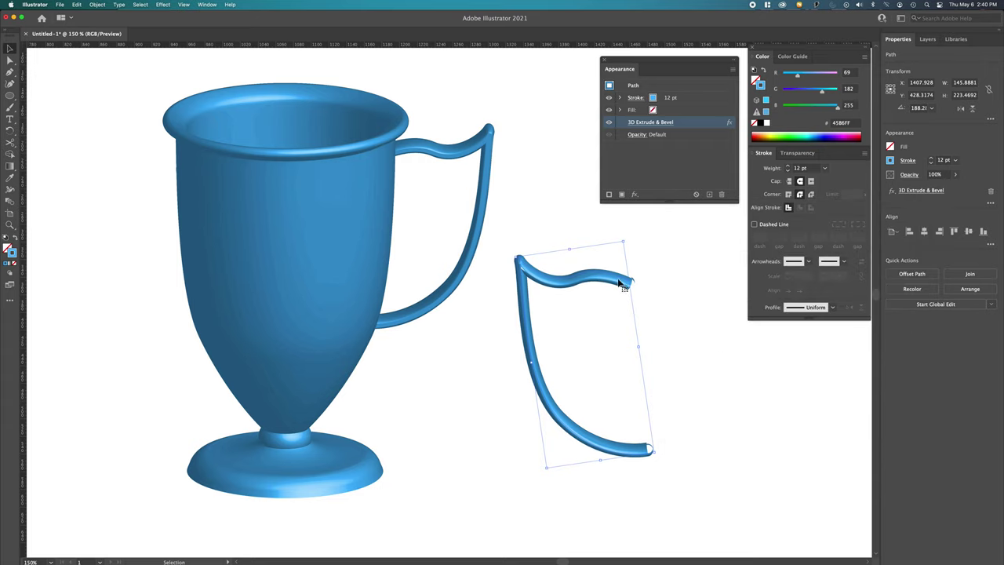
pyautogui.moveTo(628, 282); pyautogui.dragTo(183, 151)
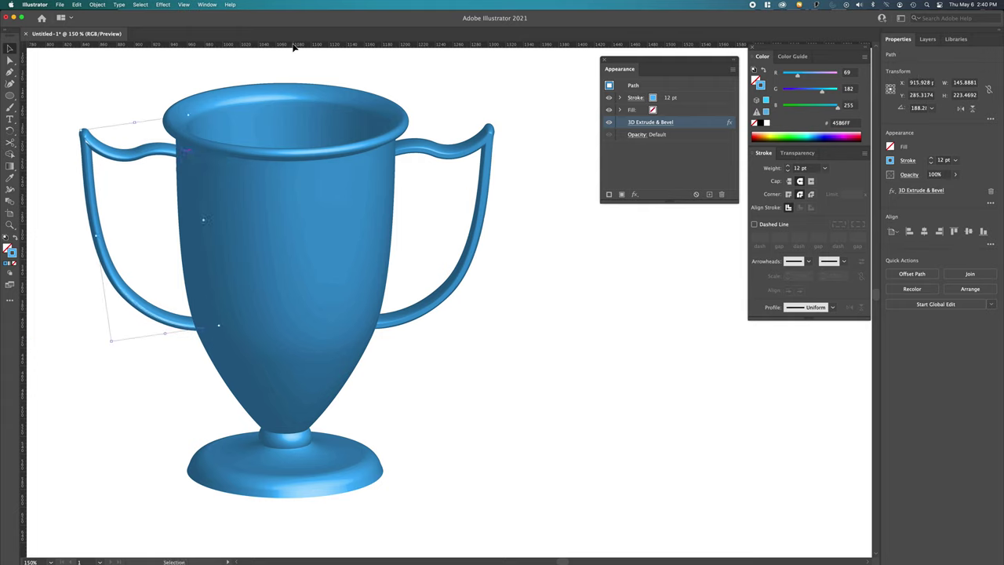
pyautogui.moveTo(294, 45); pyautogui.dragTo(296, 330)
pyautogui.press('super+shift+z')
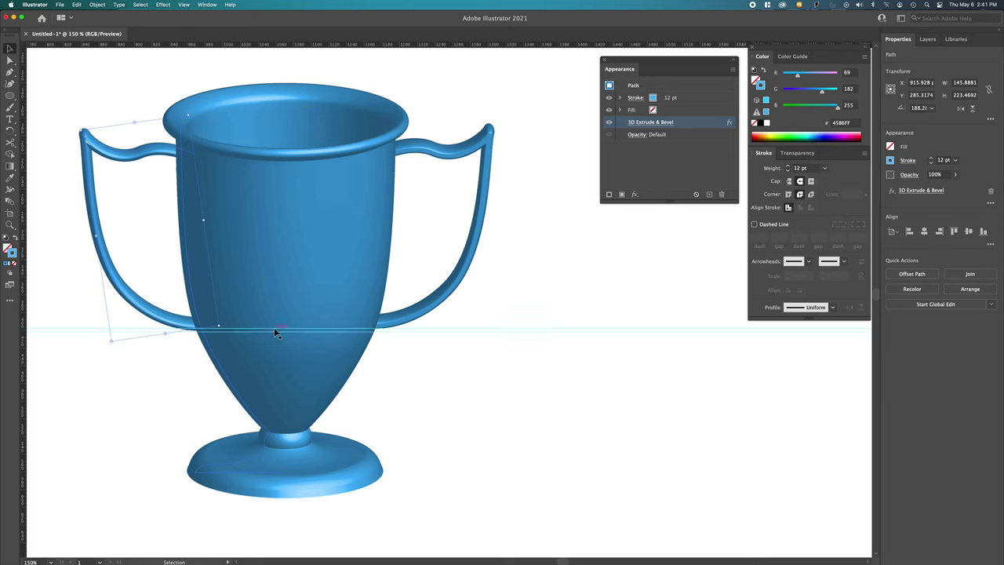
# Nudge the left handle up twice and left once, then deselect it and hide guides
pyautogui.press('Up')
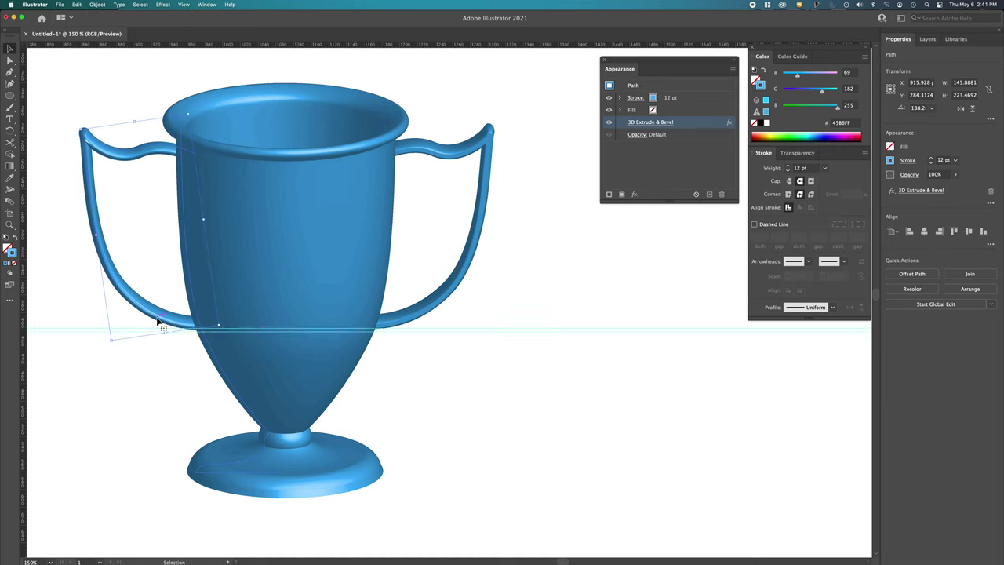
pyautogui.press('Up')
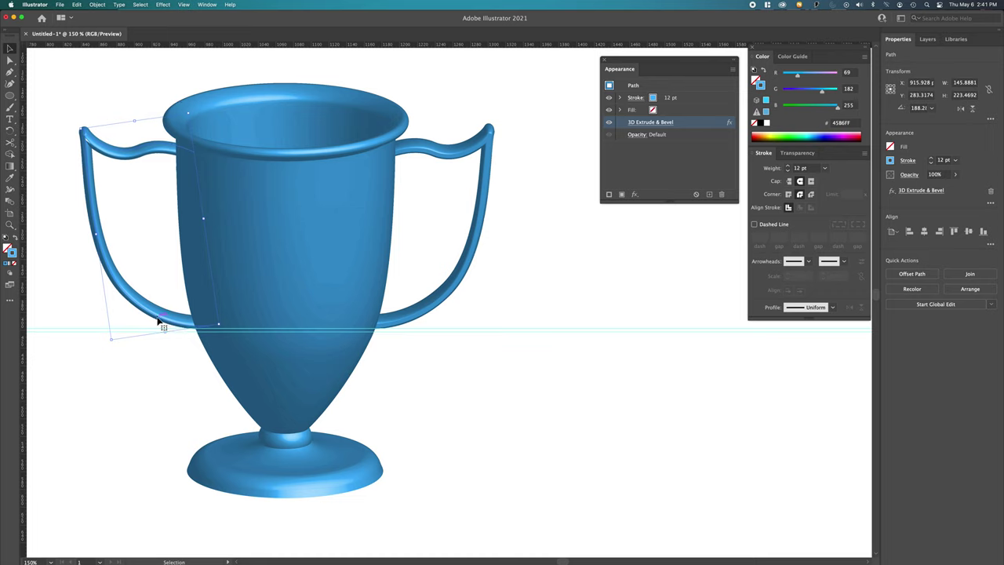
pyautogui.press('Left')
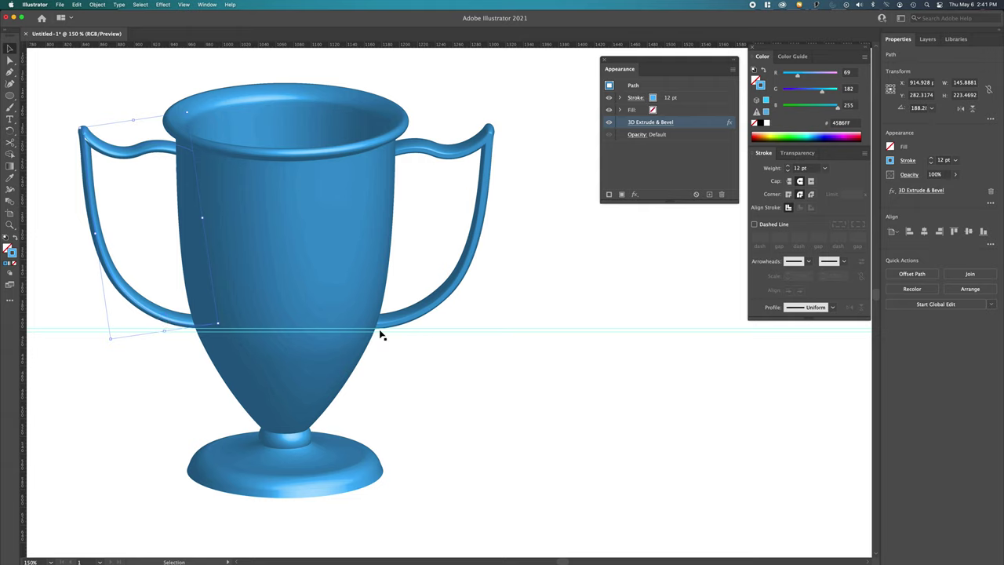
pyautogui.click(497, 343)
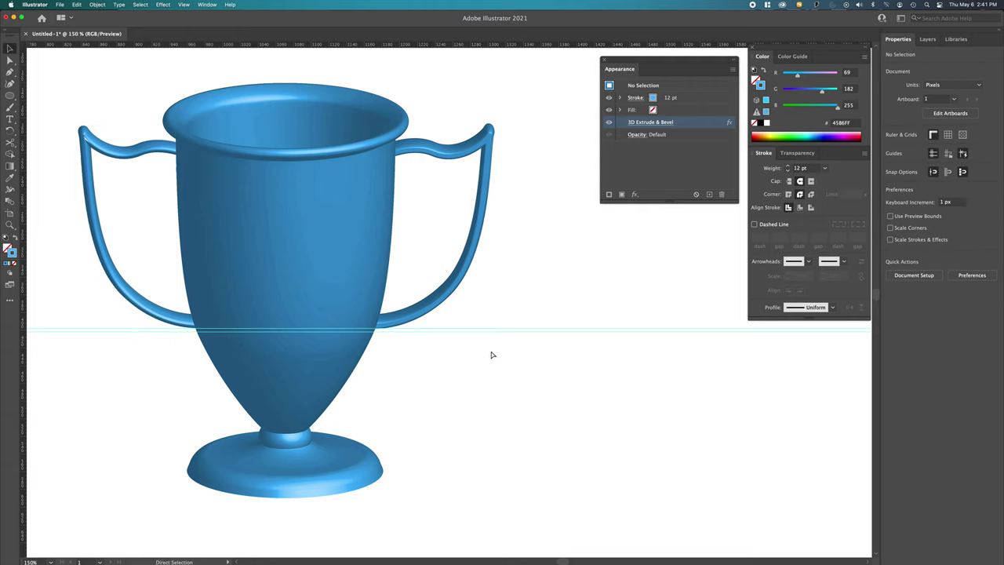
pyautogui.press('super+semicolon')
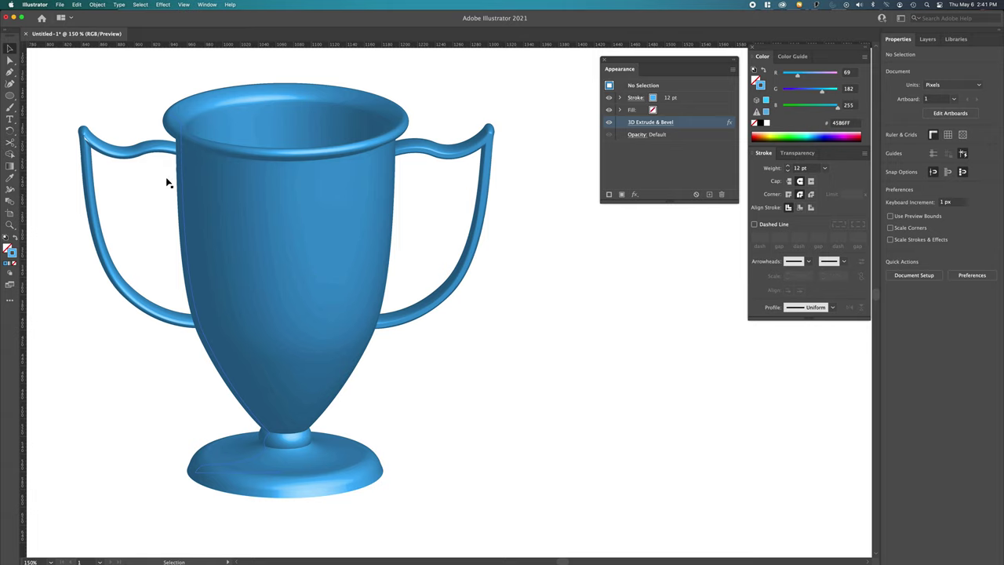
# Select both handles and raise their stroke weight to 26 pt
pyautogui.click(122, 157)
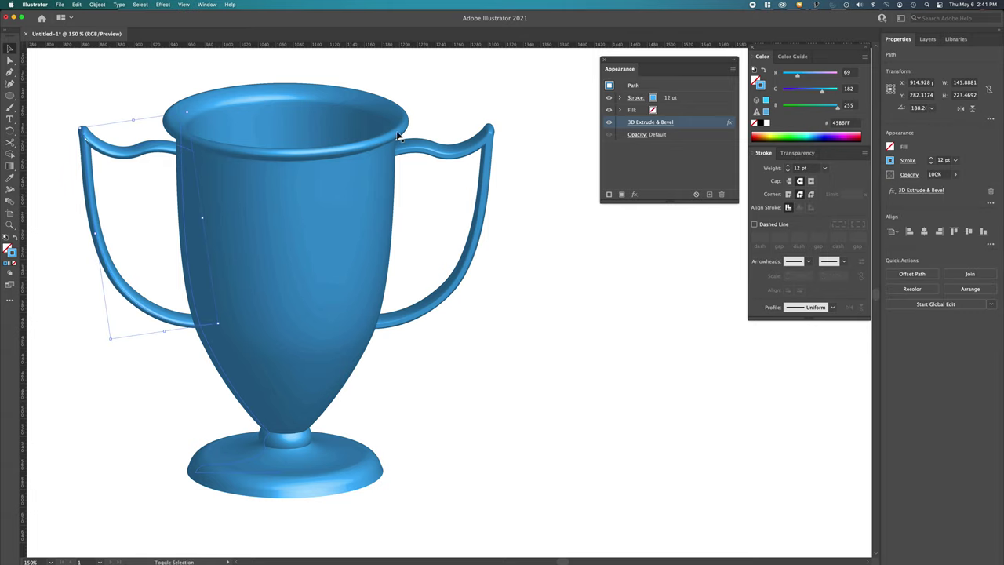
pyautogui.keyDown('shift'); pyautogui.click(428, 149); pyautogui.keyUp('shift')
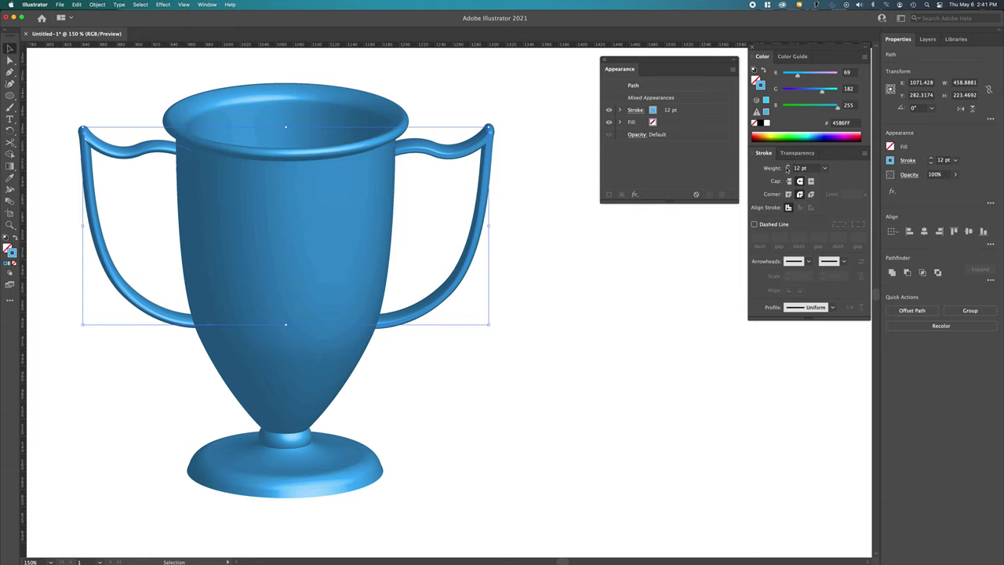
pyautogui.click(788, 167)
pyautogui.click(788, 166)
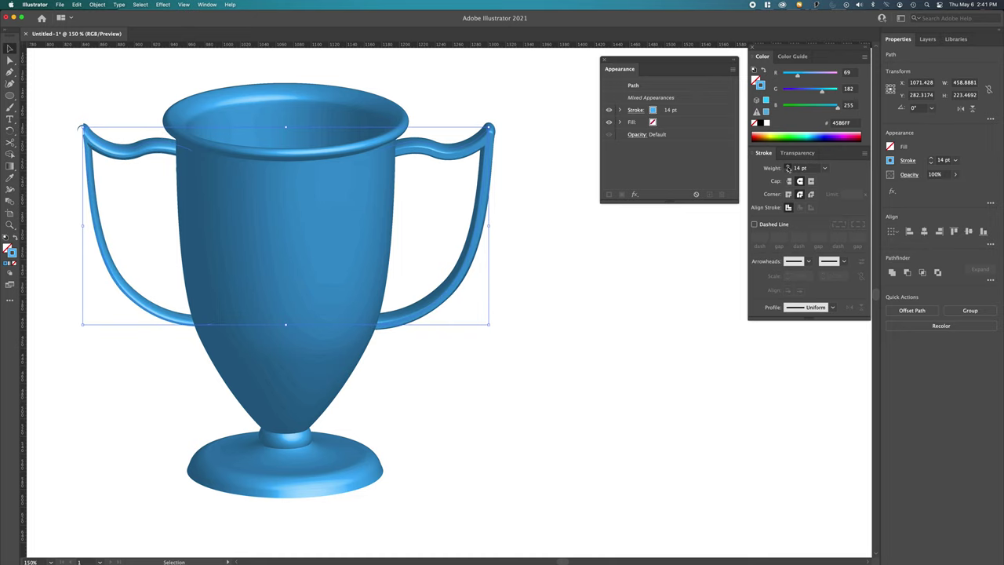
pyautogui.click(788, 167)
pyautogui.click(789, 167)
pyautogui.click(788, 167)
pyautogui.click(788, 167)
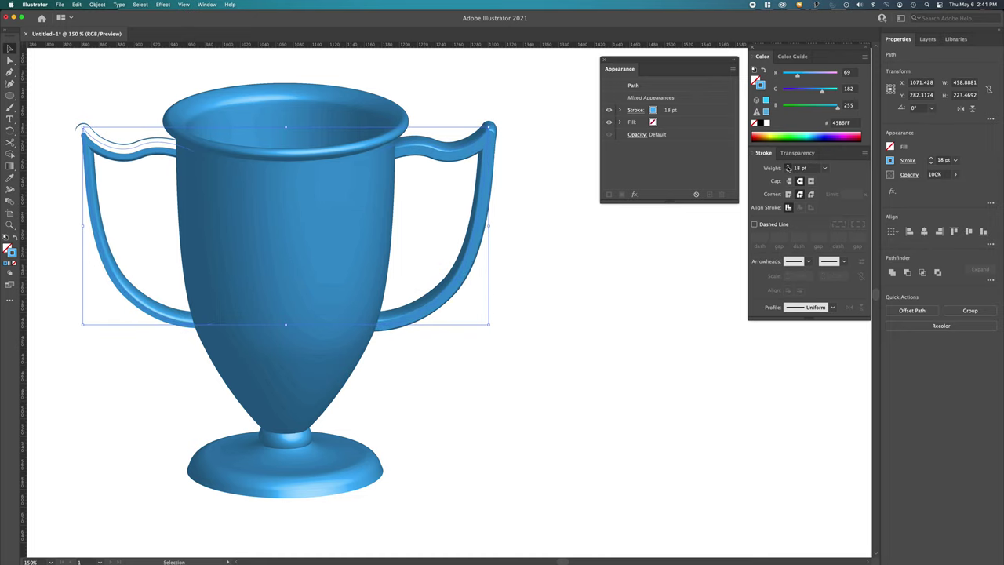
pyautogui.click(788, 167)
pyautogui.click(789, 167)
pyautogui.click(788, 167)
pyautogui.click(788, 167)
pyautogui.click(788, 167)
pyautogui.click(788, 167)
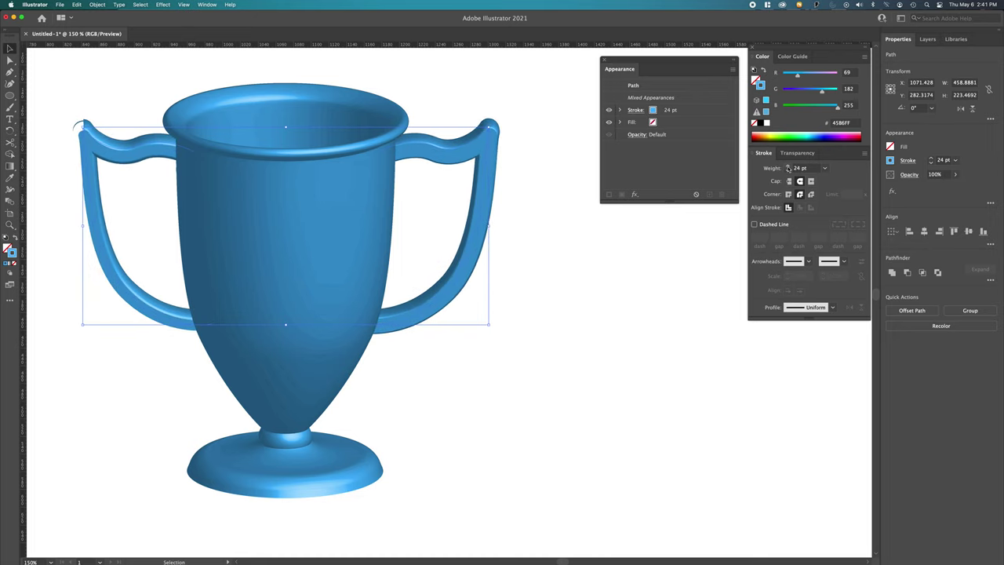
pyautogui.click(788, 167)
pyautogui.click(788, 167)
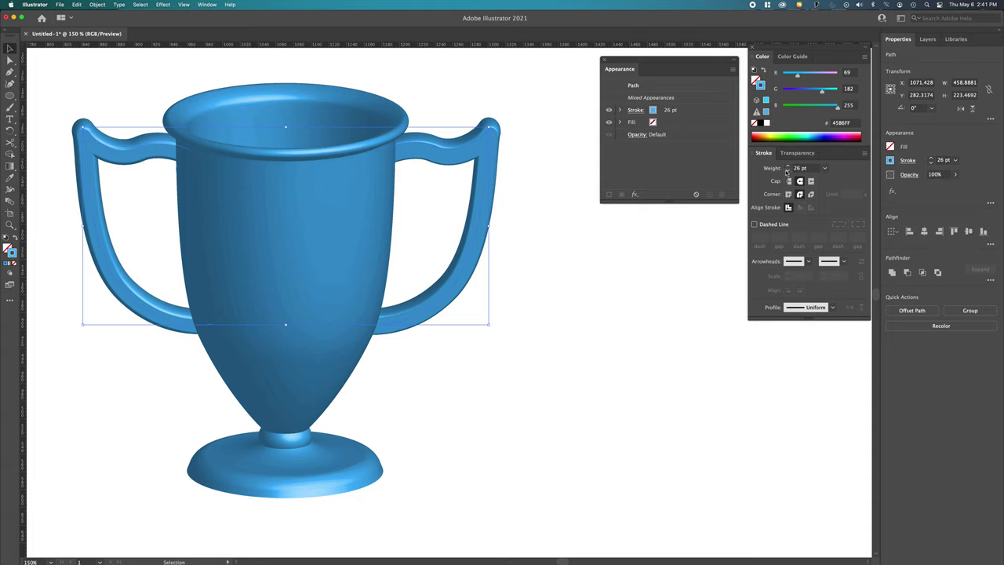
# Scale both handles inward toward the cup and stretch them down, about 396 × 219 px
pyautogui.moveTo(490, 126); pyautogui.dragTo(477, 141)
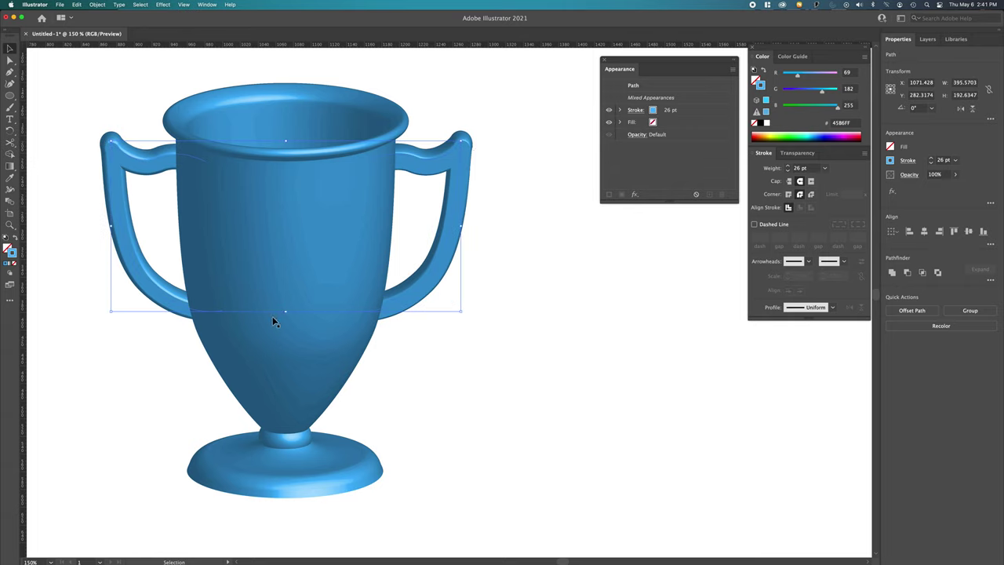
pyautogui.moveTo(285, 312); pyautogui.dragTo(284, 337)
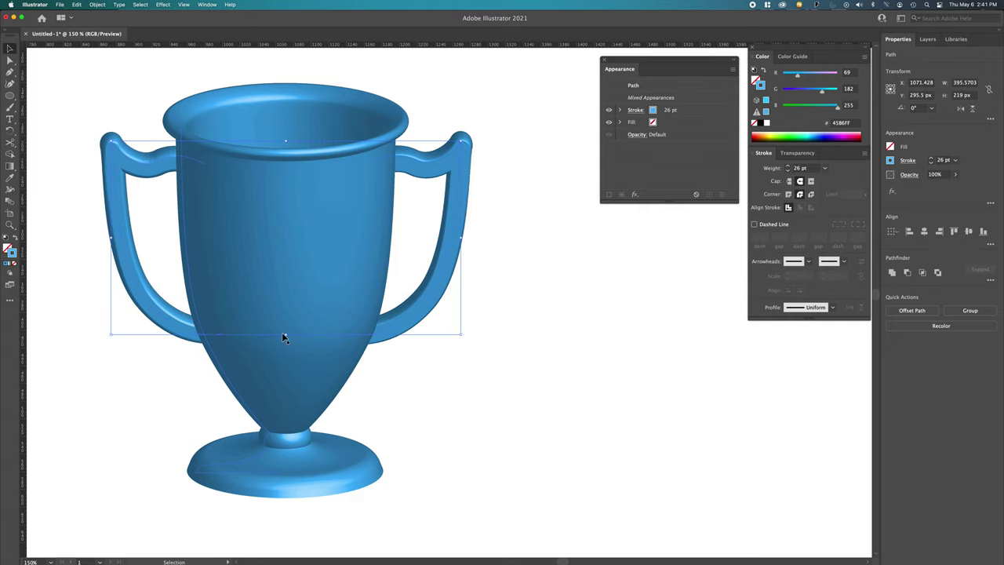
pyautogui.click(405, 369)
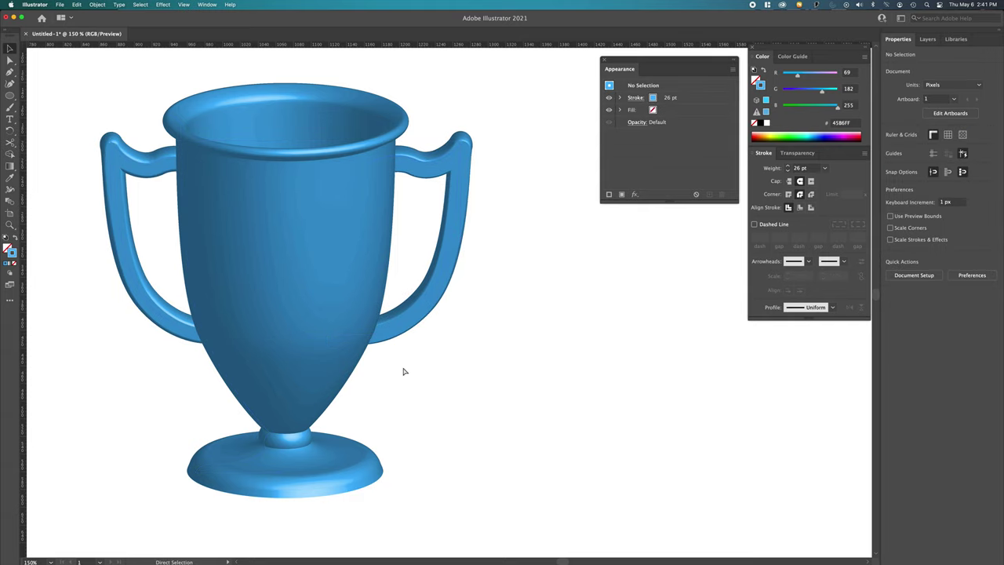
# Move the whole trophy up and left beside the tan mug and group it with Cmd+G
pyautogui.press('super+minus')
pyautogui.press('z')
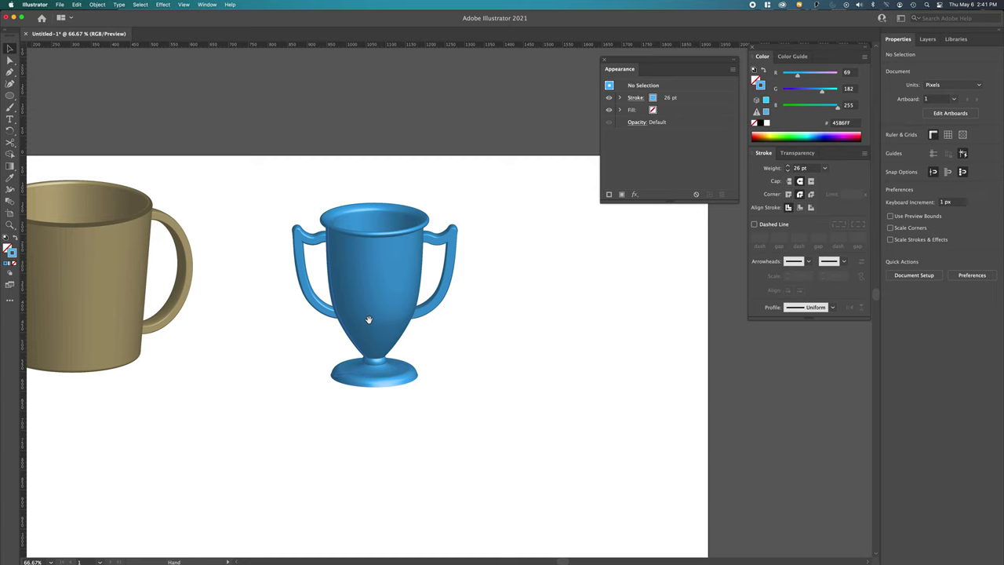
pyautogui.moveTo(368, 320); pyautogui.dragTo(452, 353)
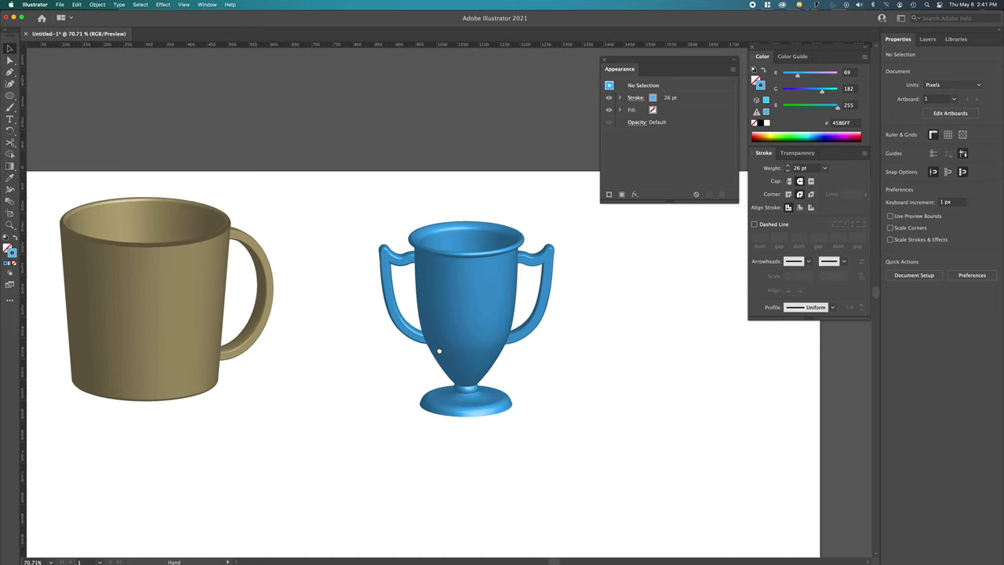
pyautogui.click(476, 369)
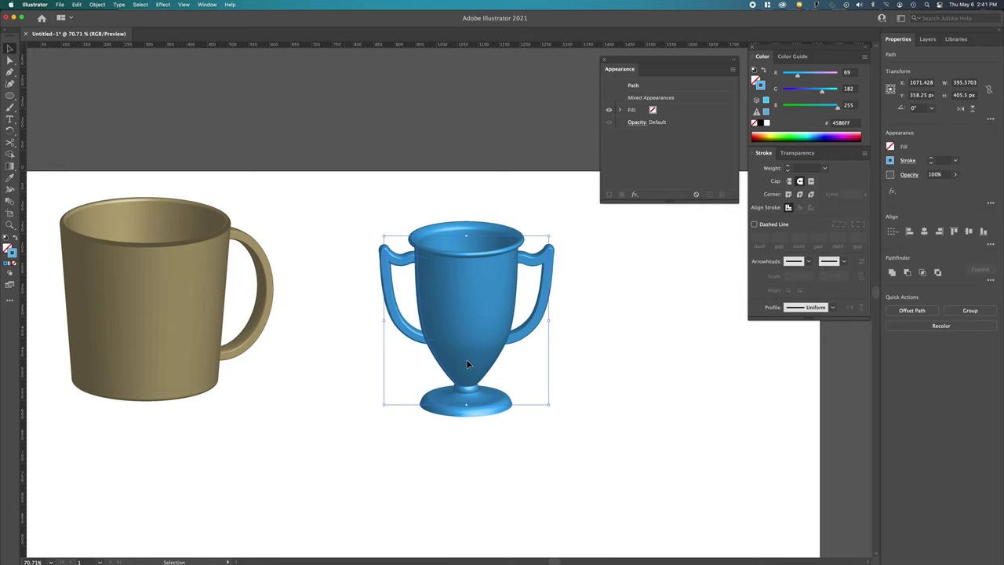
pyautogui.moveTo(475, 369); pyautogui.dragTo(432, 343)
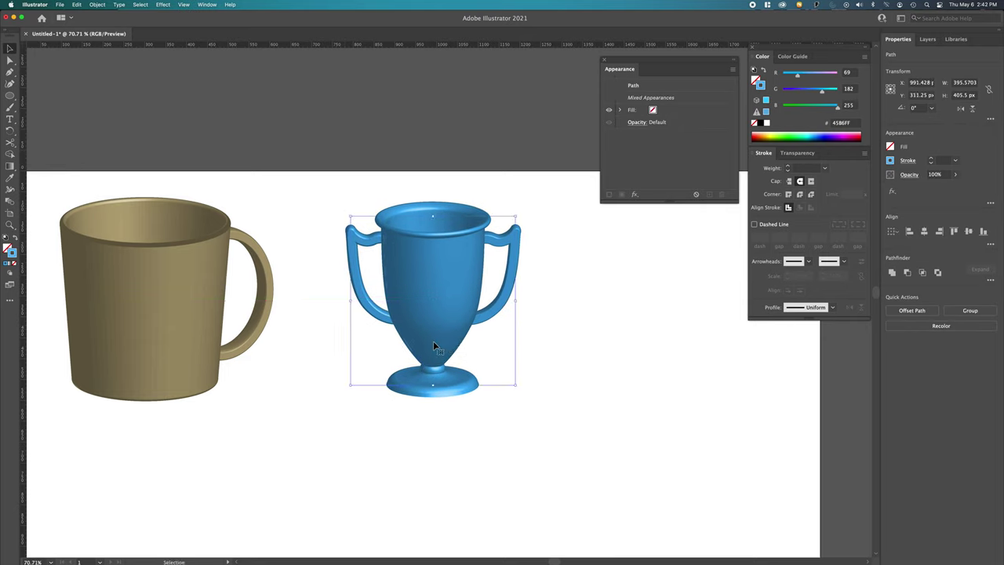
pyautogui.press('super+g')
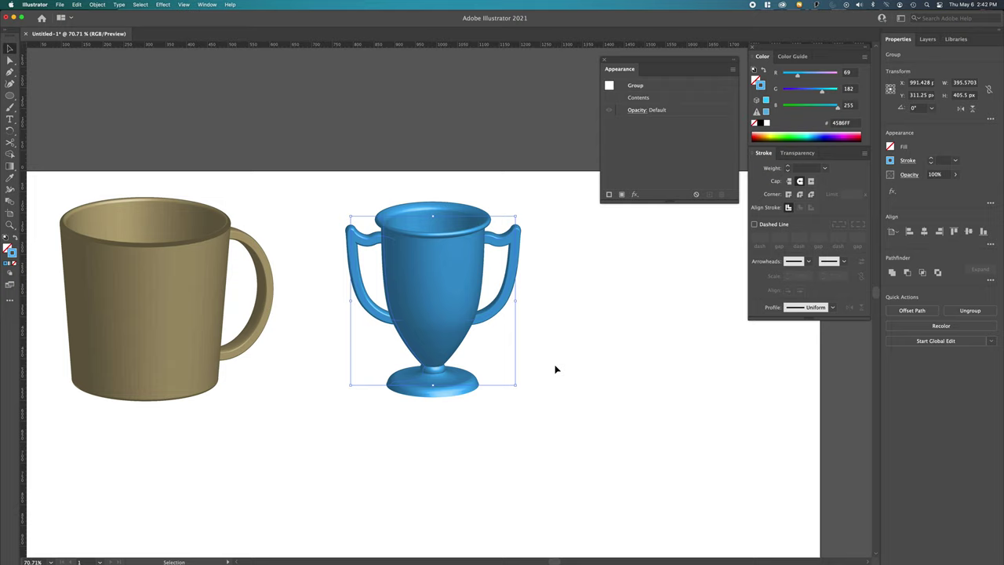
pyautogui.click(534, 322)
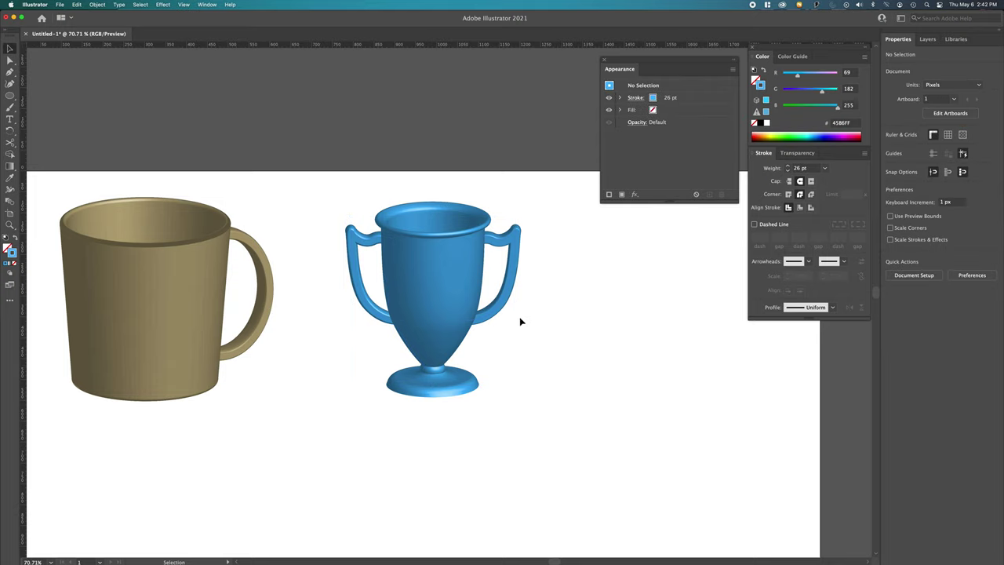